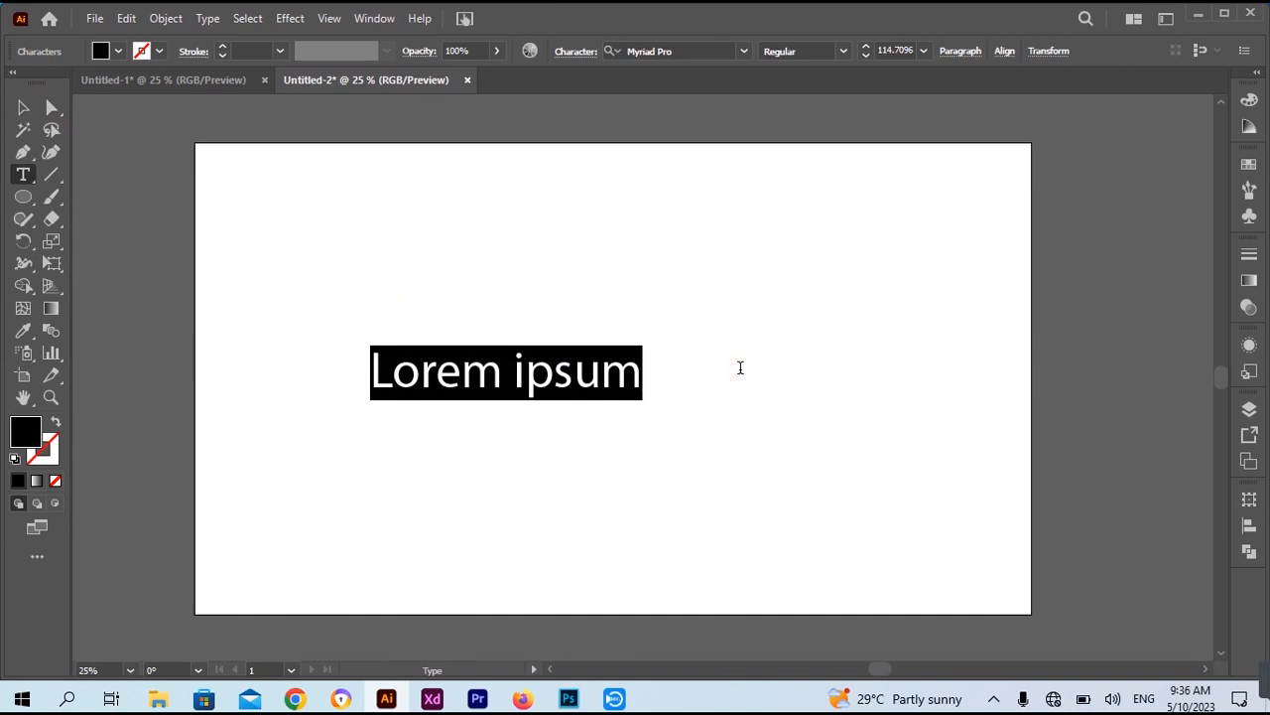
# - Enter the letter D as text and set its font to Times New Roman
pyautogui.write('D')
pyautogui.click(23, 107)
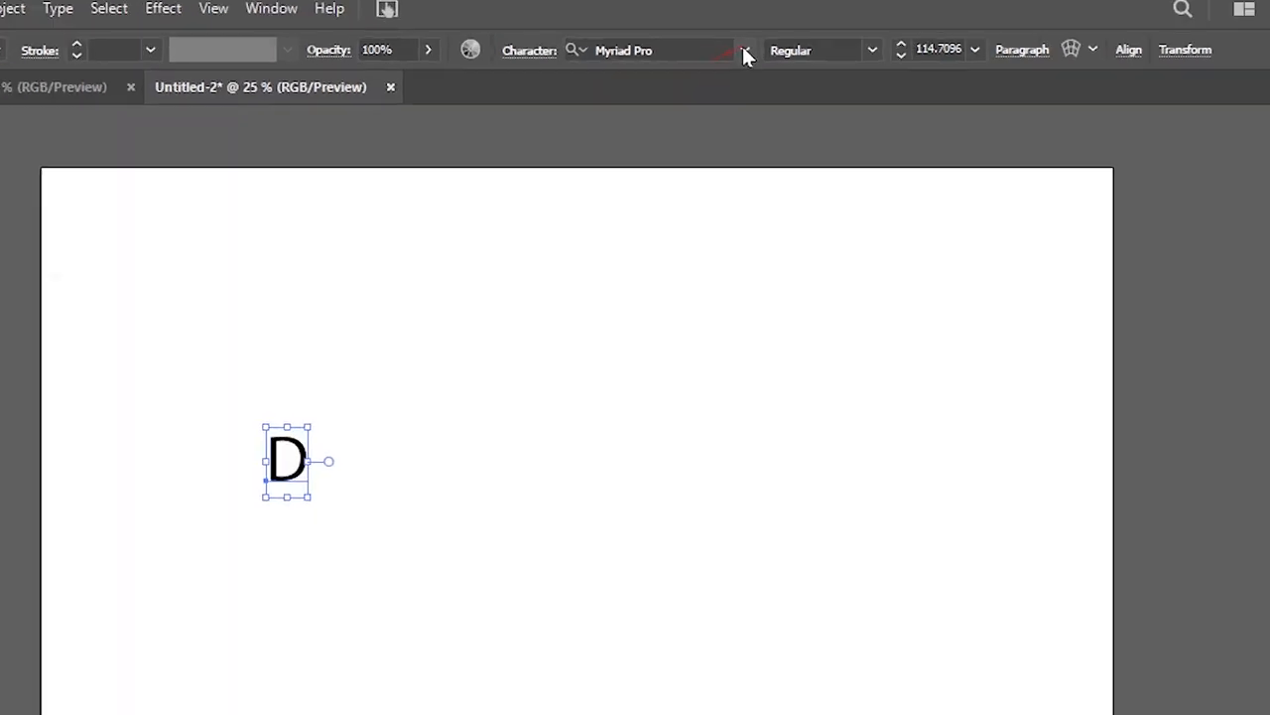
pyautogui.click(743, 51)
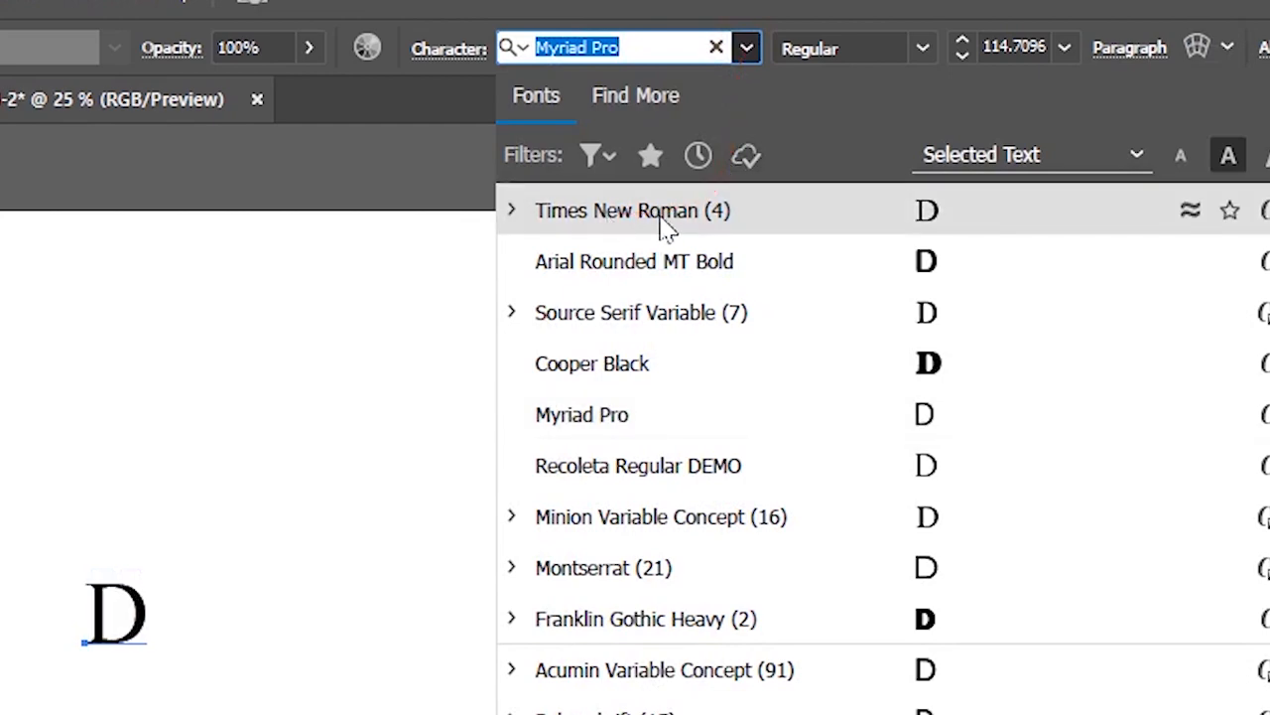
pyautogui.click(632, 211)
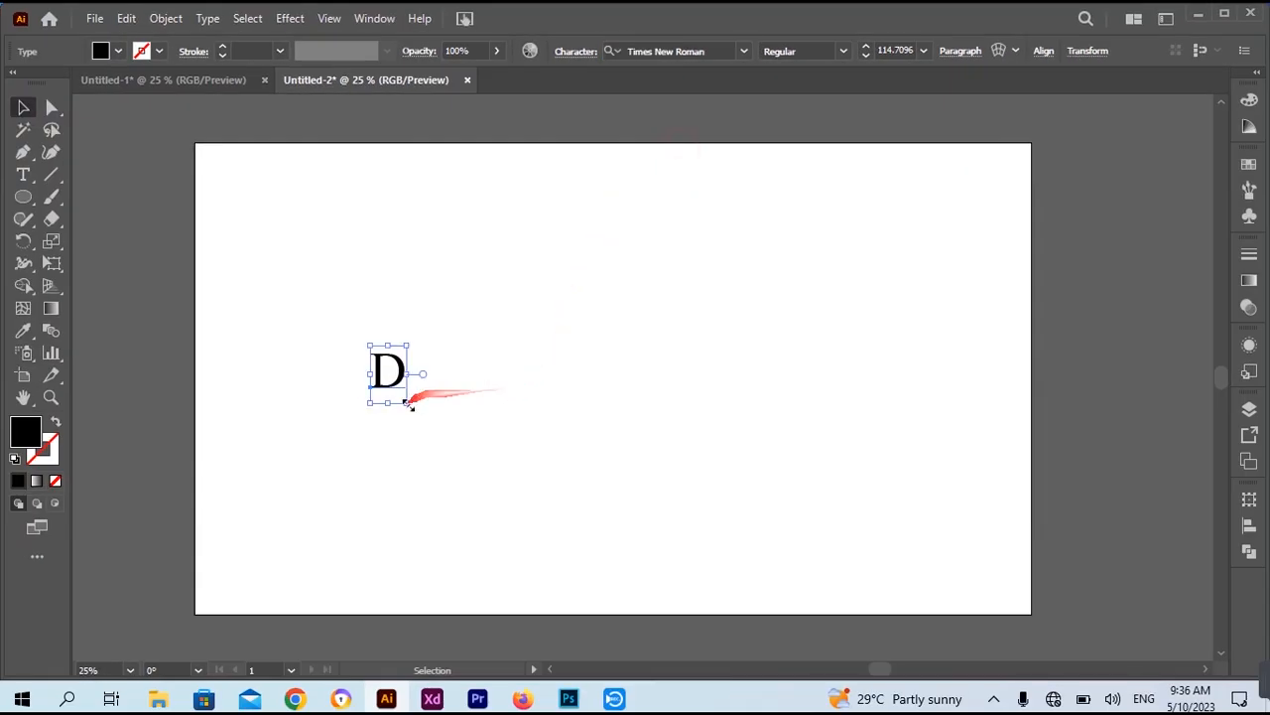
# - Enlarge the letter D proportionally to several times its size and move it closer to the artboard's centre
pyautogui.moveTo(407, 407); pyautogui.dragTo(467, 487)
pyautogui.moveTo(468, 377); pyautogui.dragTo(559, 387)
# - Duplicate the D text object in the layer list and move the copy to the right, overlapping the original
pyautogui.click(1250, 408)
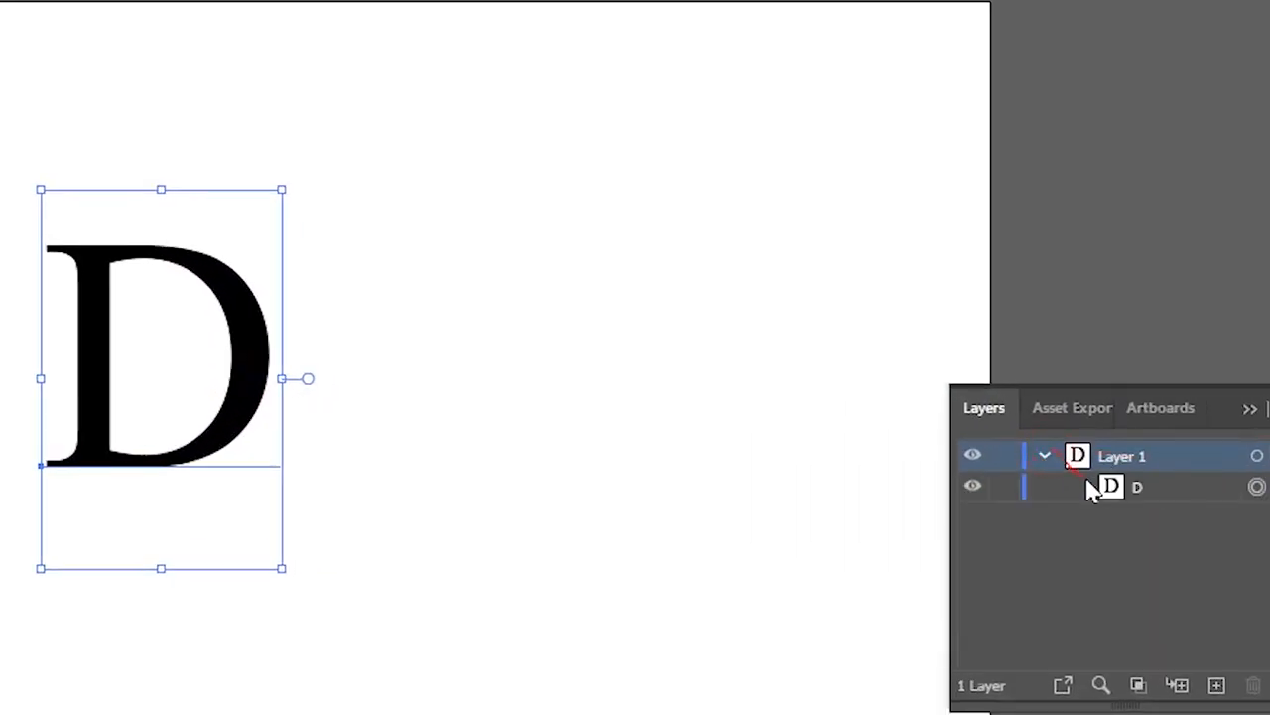
pyautogui.moveTo(1112, 492); pyautogui.dragTo(1169, 572)
pyautogui.moveTo(1219, 683); pyautogui.dragTo(1222, 687)
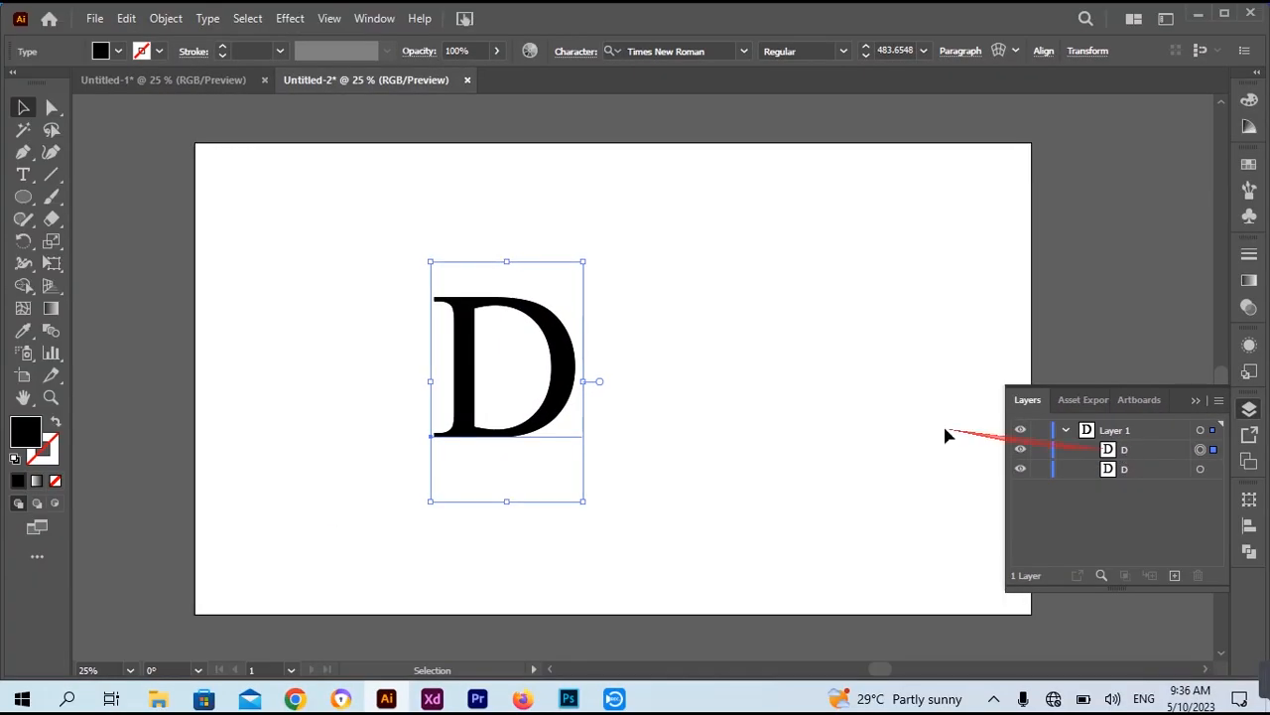
pyautogui.moveTo(564, 369); pyautogui.dragTo(675, 370)
# - Replace the duplicated letter's text with S
pyautogui.press('t')
pyautogui.click(675, 370)
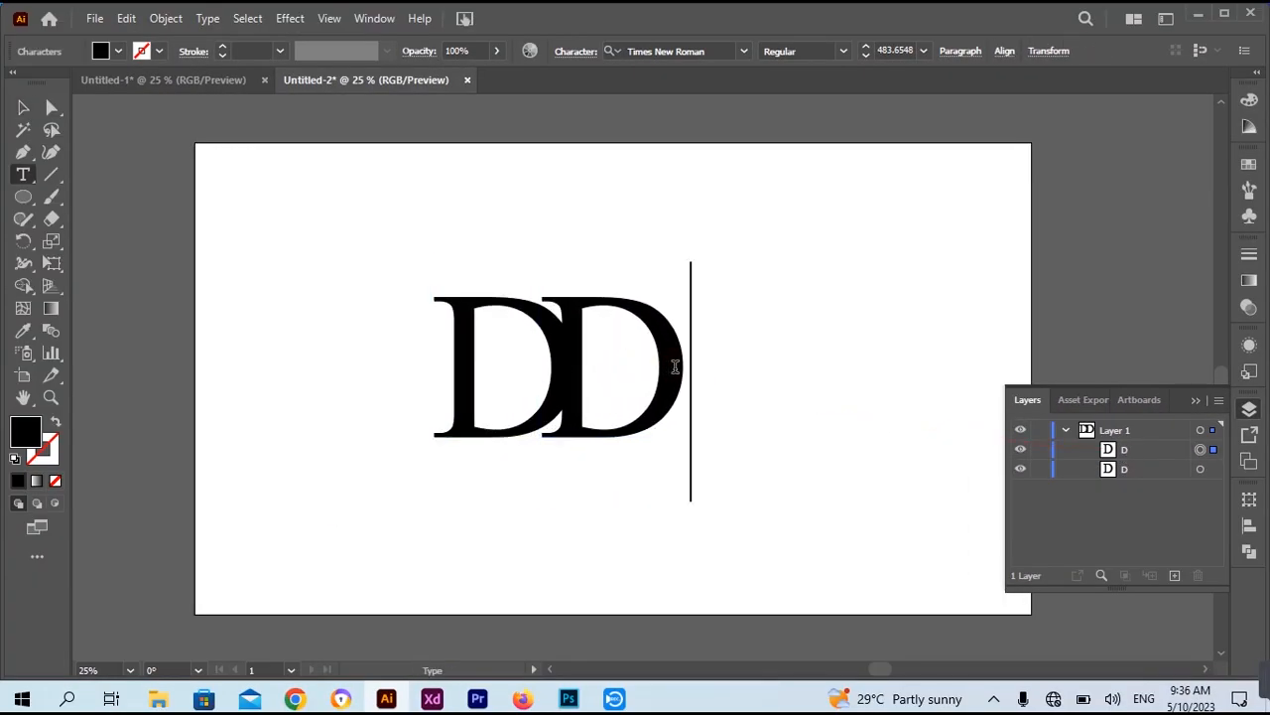
pyautogui.doubleClick(580, 354)
pyautogui.write('S')
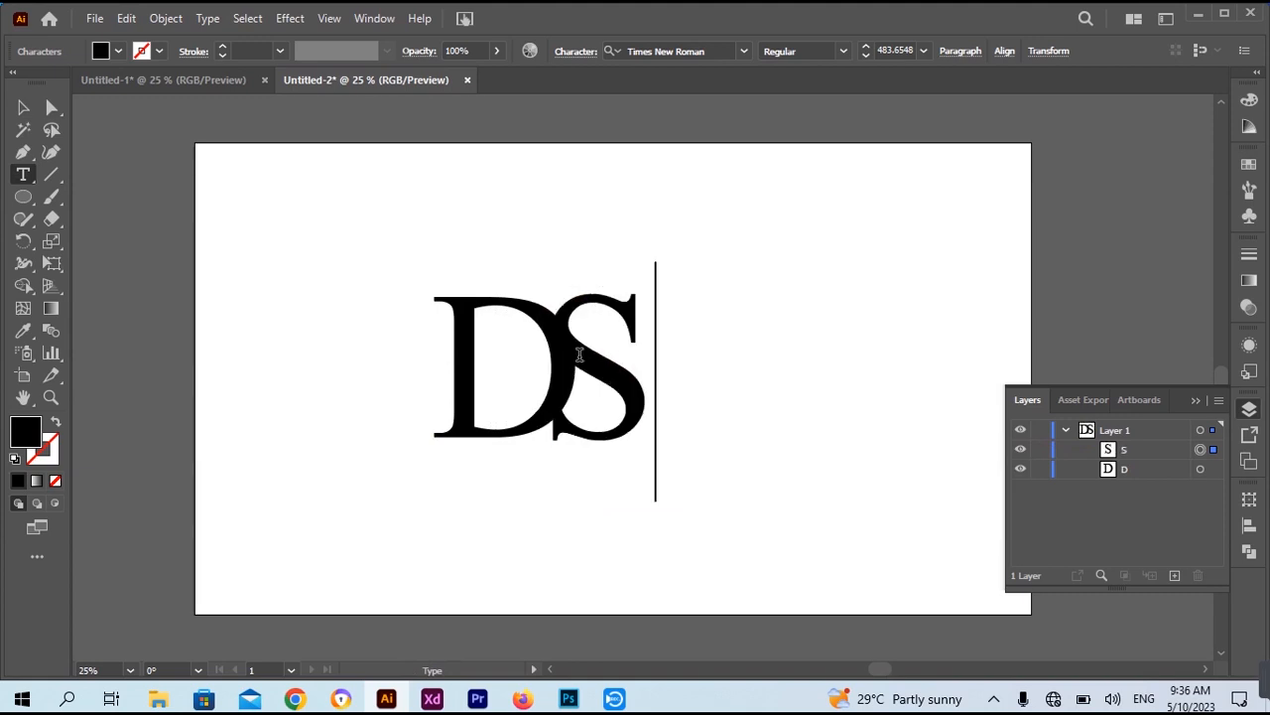
# - Select the letters D and S together and align them on their horizontal centres
pyautogui.click(24, 107)
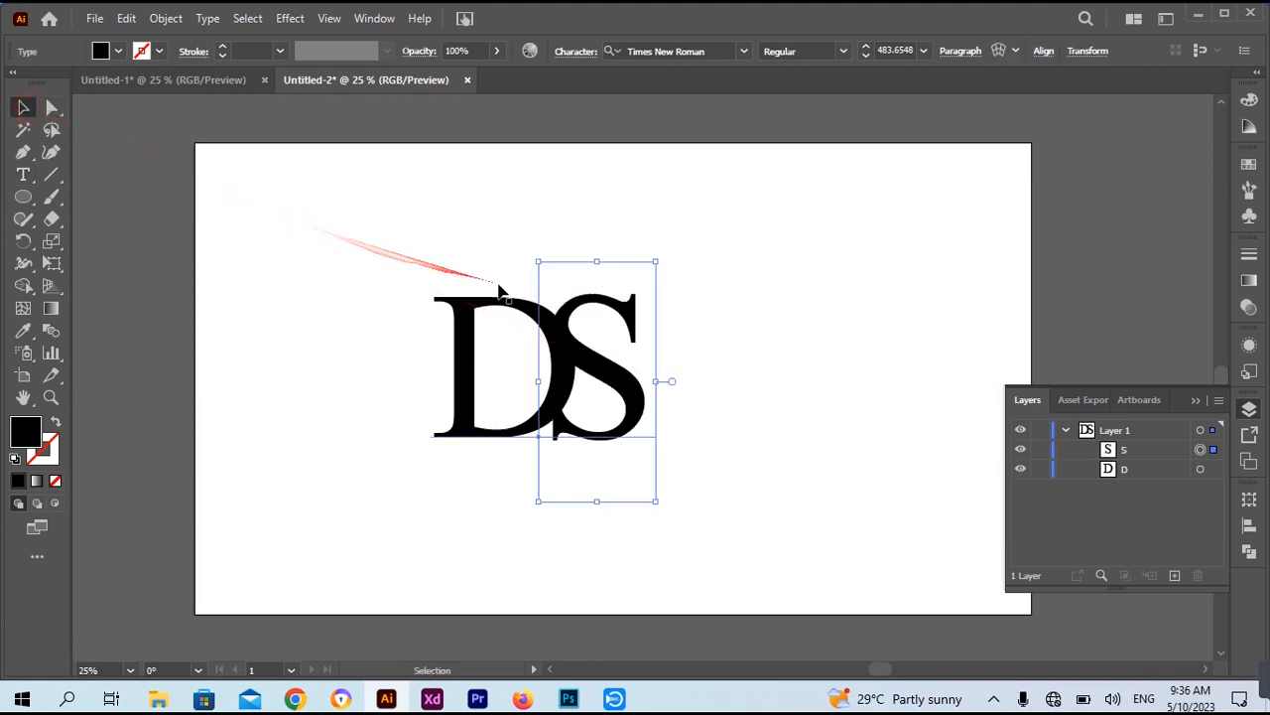
pyautogui.moveTo(427, 258); pyautogui.dragTo(695, 410)
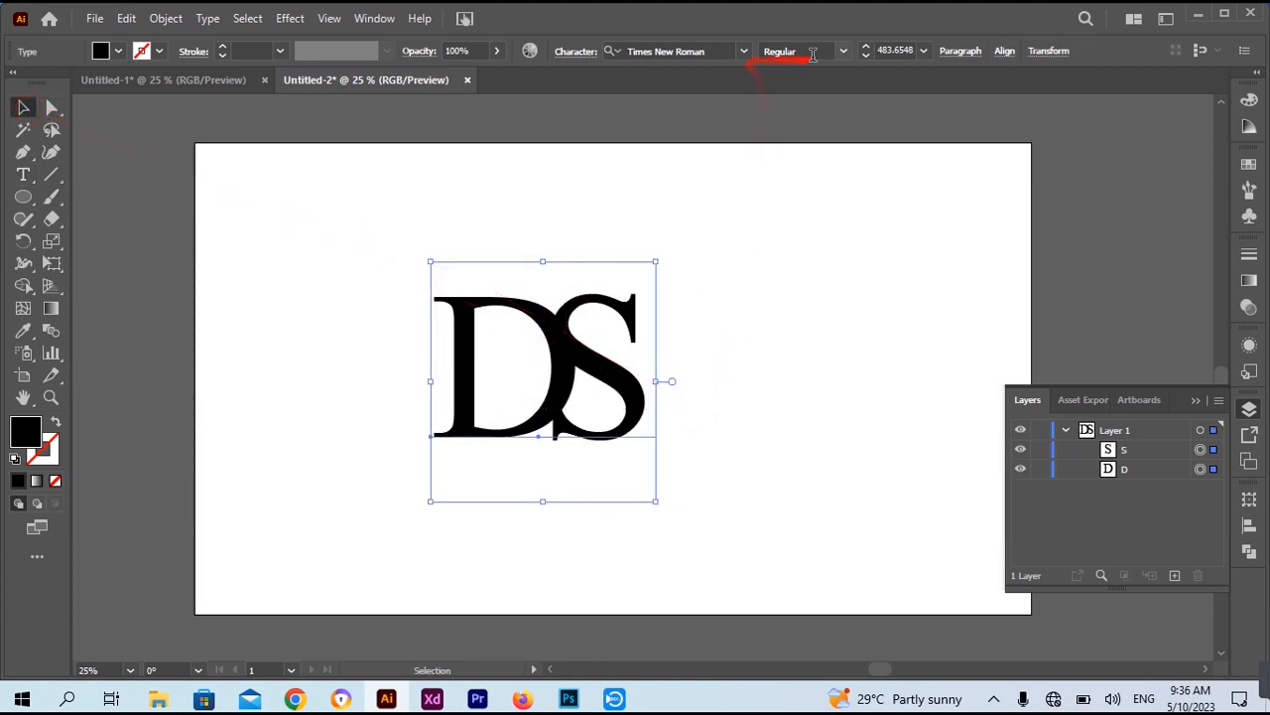
pyautogui.click(1005, 52)
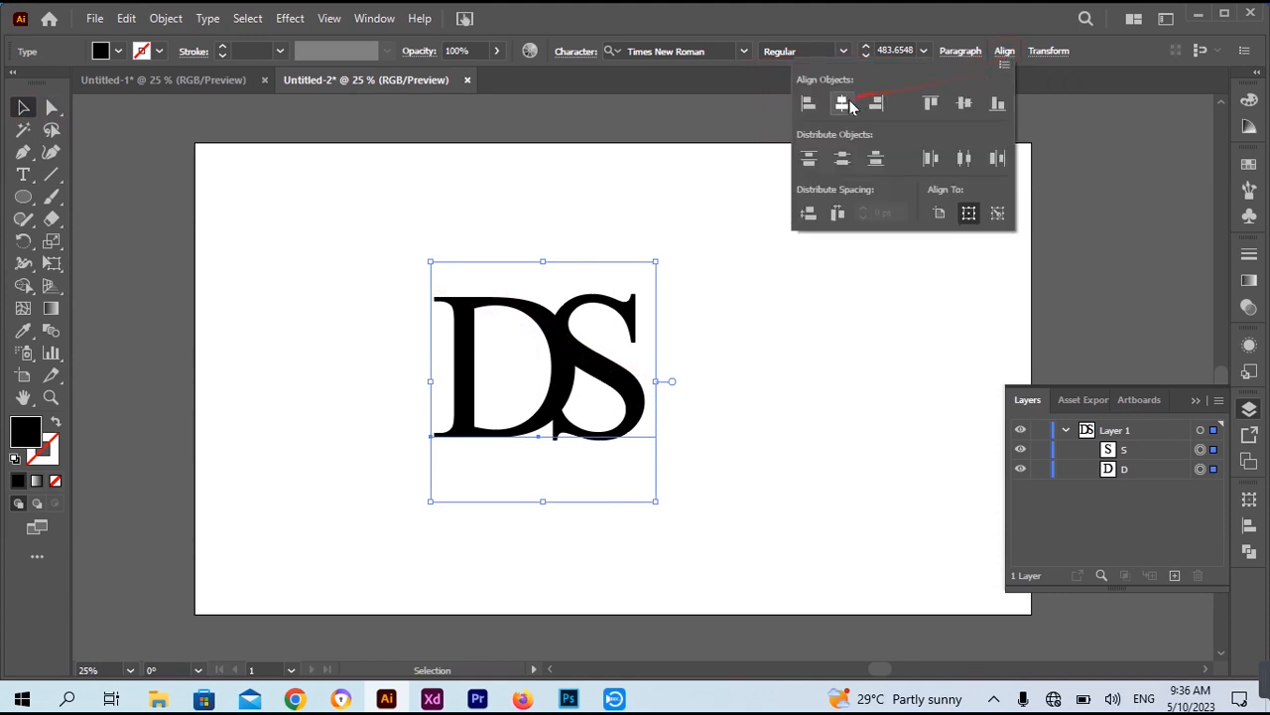
pyautogui.click(846, 104)
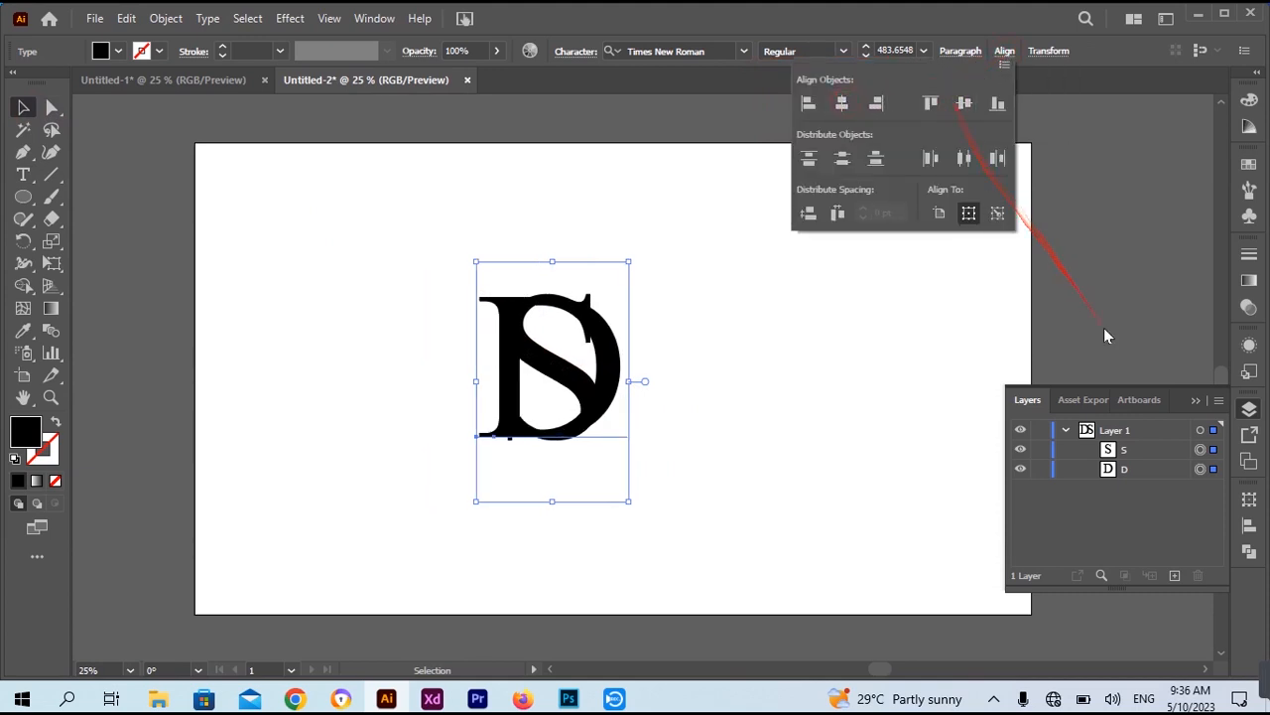
# - Move only the letter S to the right so it overlaps the curved side of the D
pyautogui.click(574, 383)
pyautogui.click(683, 332)
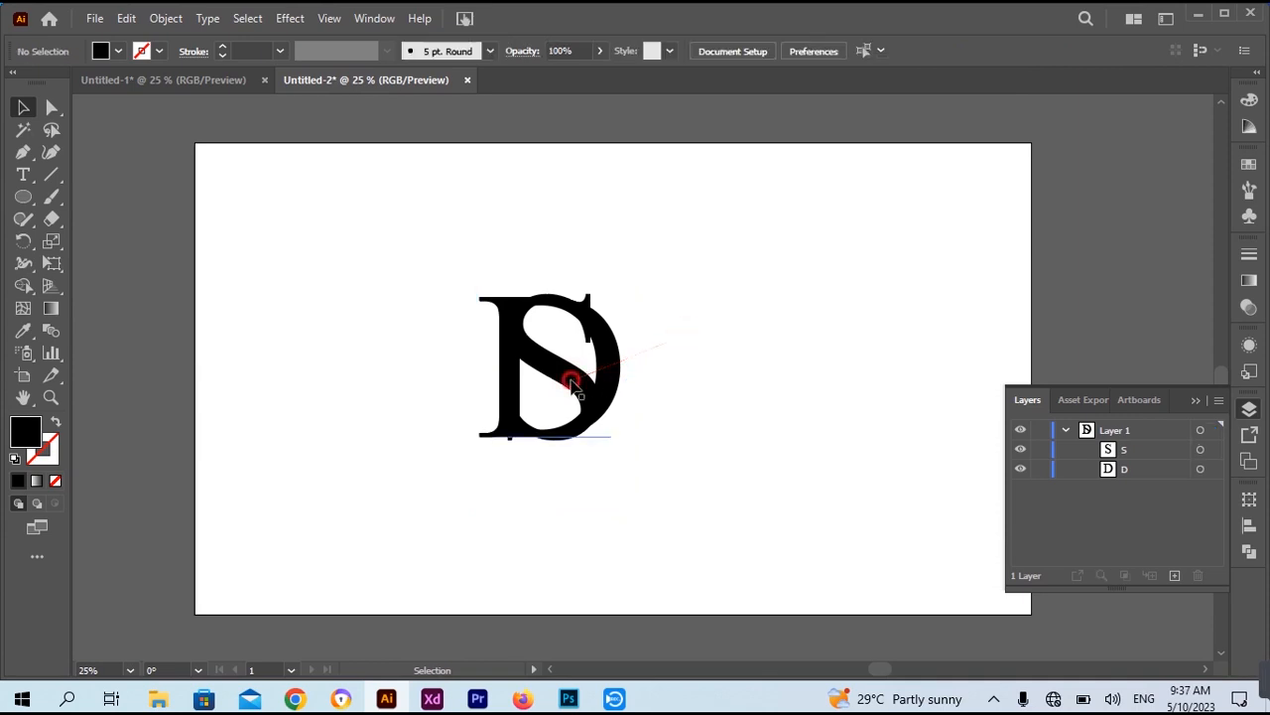
pyautogui.moveTo(575, 383); pyautogui.dragTo(619, 386)
# - Fill the letter S with bright pink and the letter D with cyan blue
pyautogui.click(119, 52)
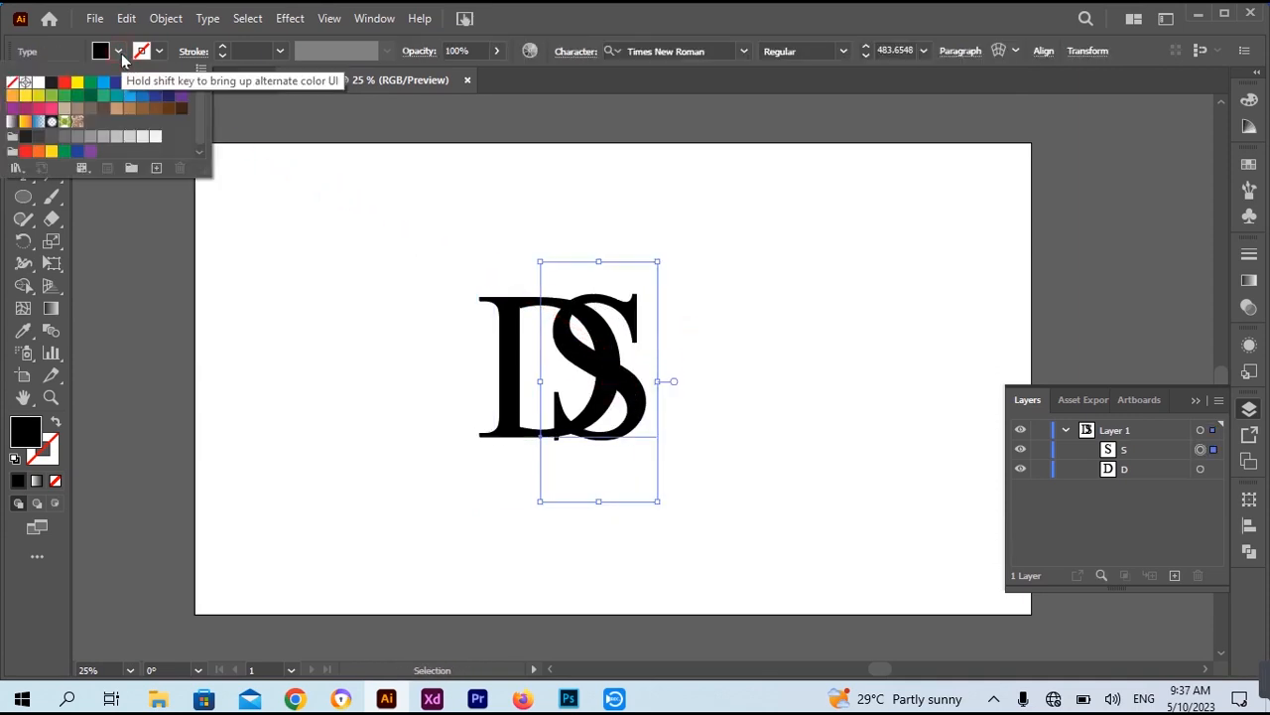
pyautogui.click(129, 82)
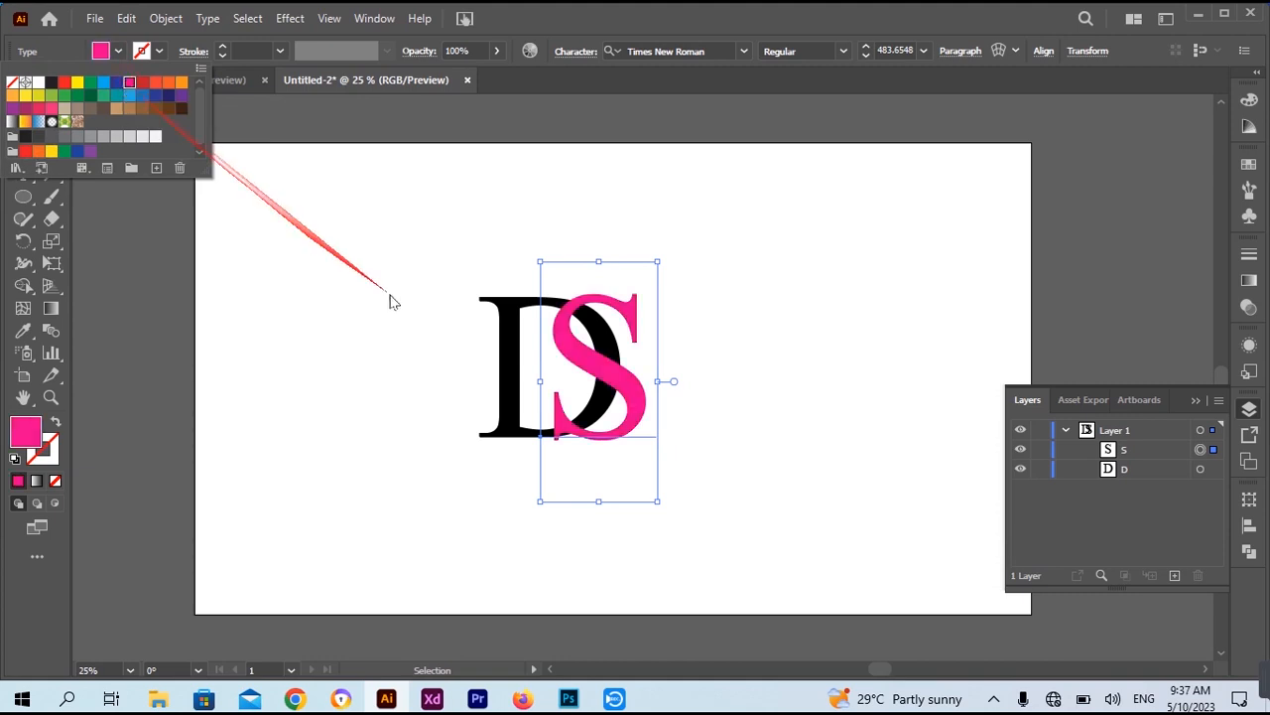
pyautogui.click(502, 335)
pyautogui.click(502, 334)
pyautogui.click(111, 55)
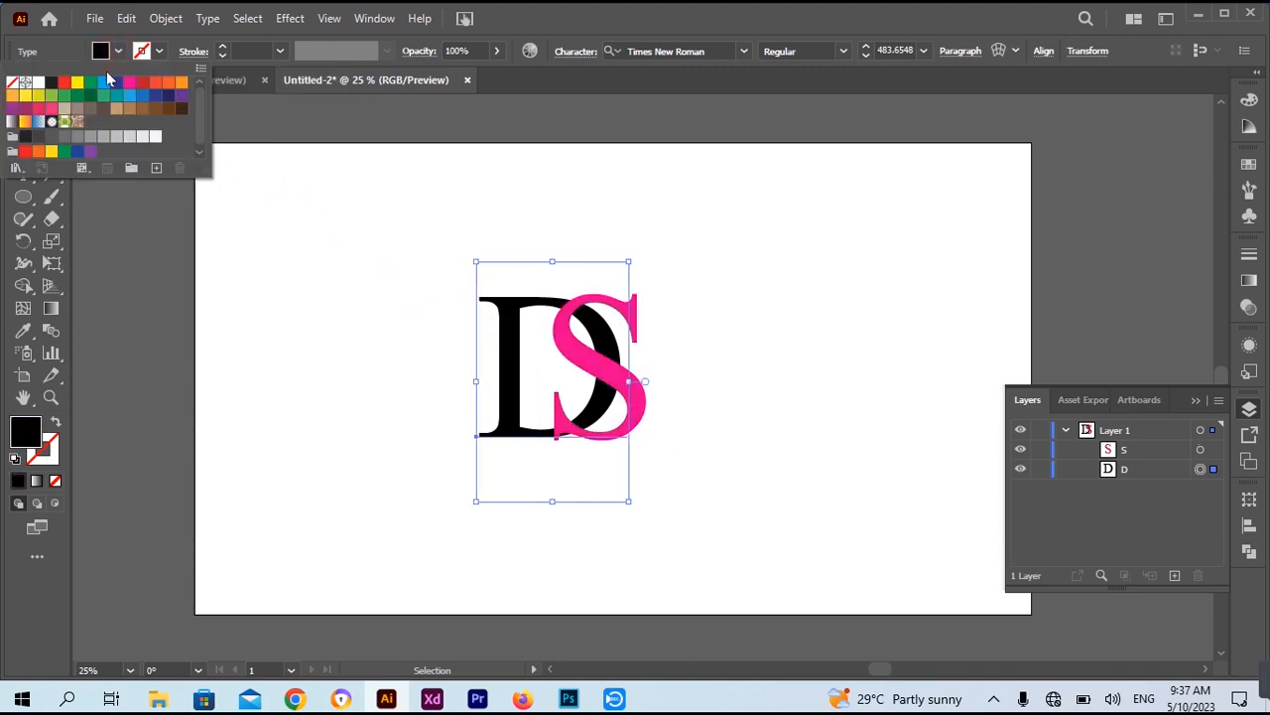
pyautogui.click(101, 83)
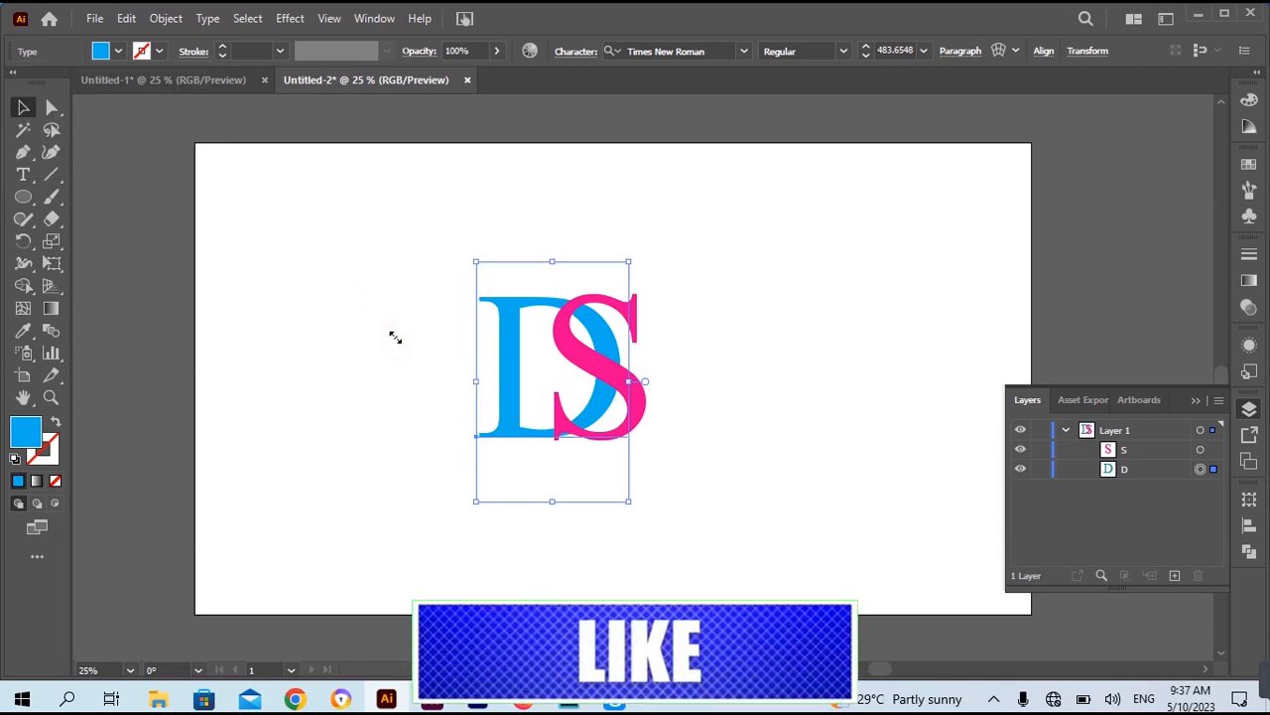
# - Draw a circle from the middle of the D around the letters, with a black stroke and no fill
pyautogui.click(23, 197)
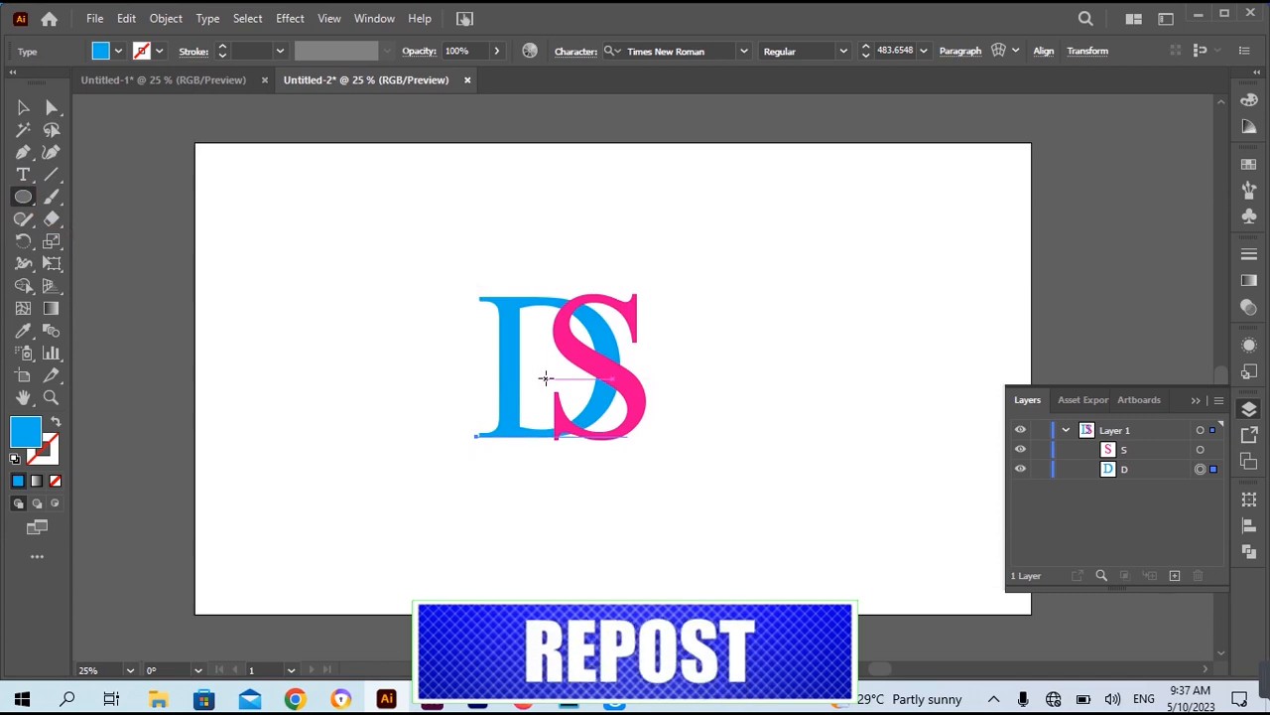
pyautogui.moveTo(545, 377)
pyautogui.mouseDown()
pyautogui.moveTo(596, 412)
pyautogui.moveTo(640, 488)
pyautogui.mouseUp()
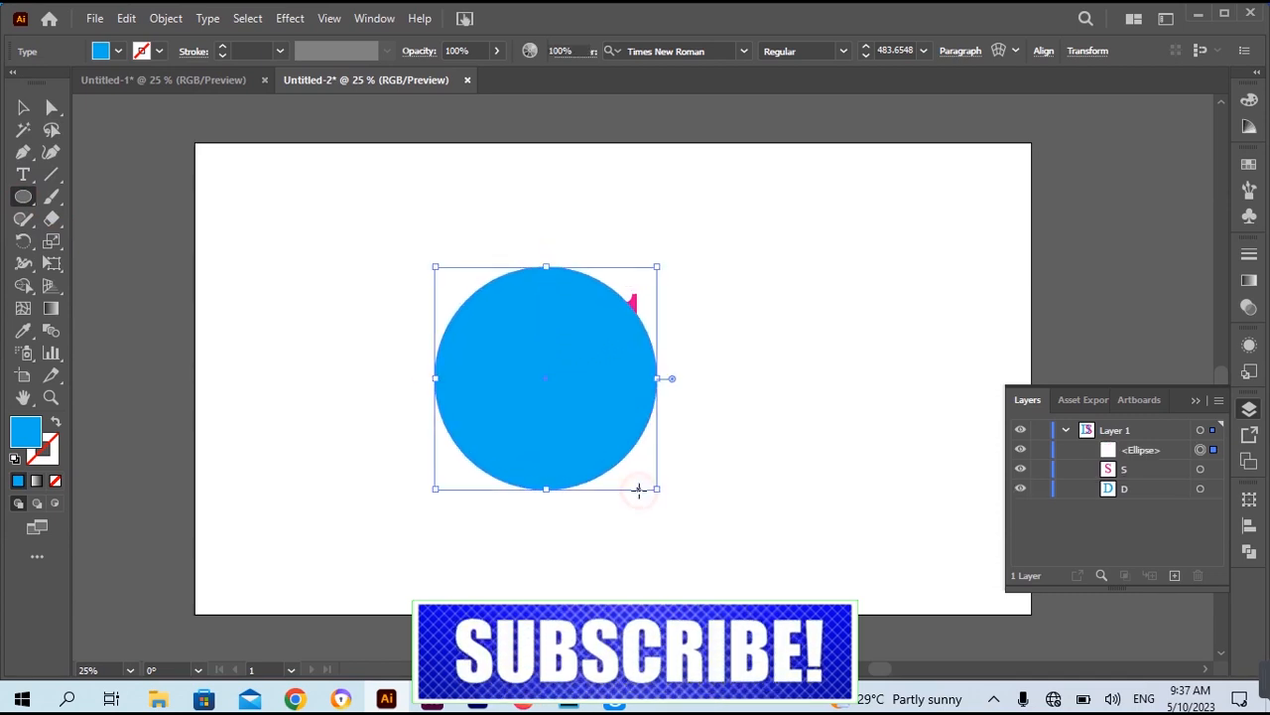
pyautogui.click(159, 52)
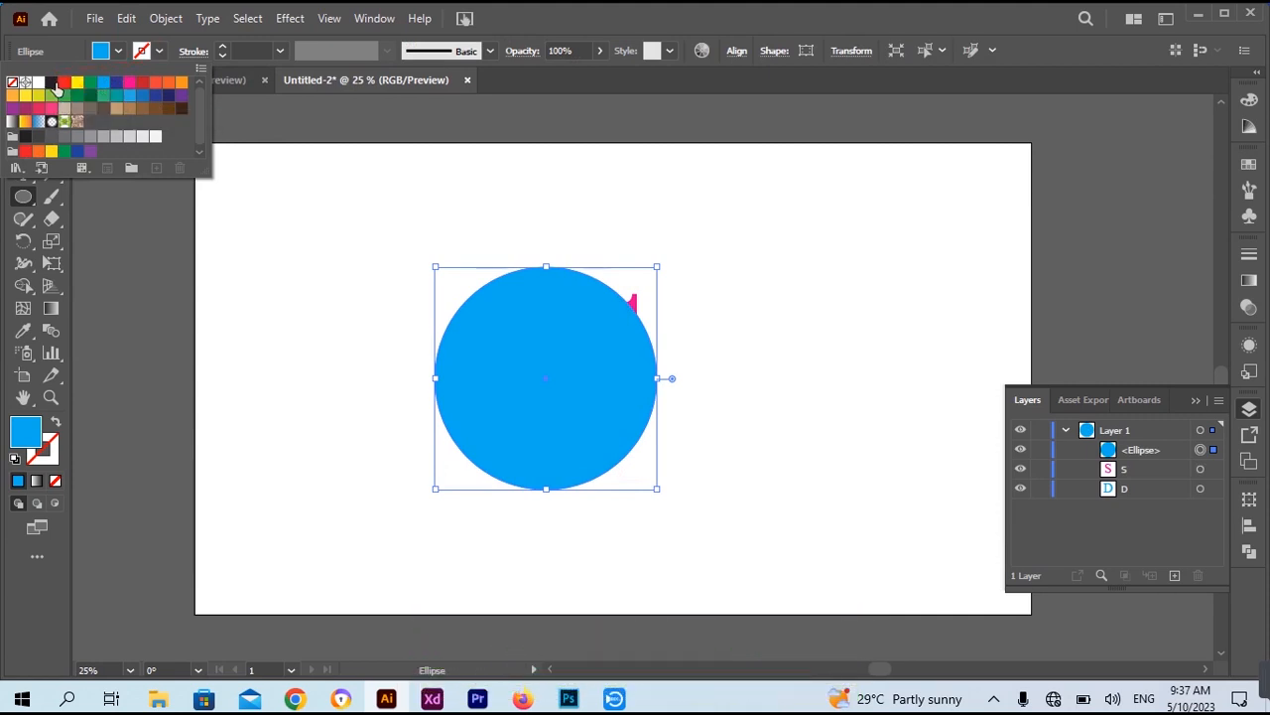
pyautogui.click(55, 83)
pyautogui.click(118, 50)
pyautogui.click(118, 51)
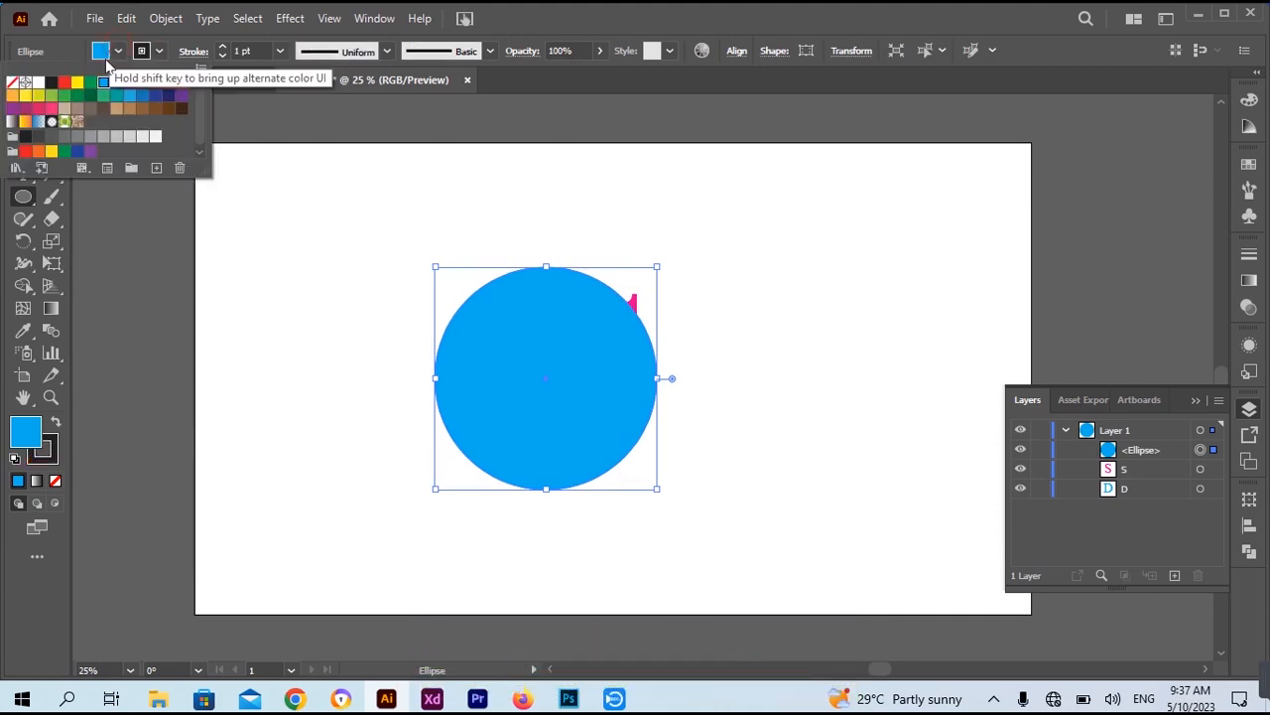
pyautogui.click(18, 86)
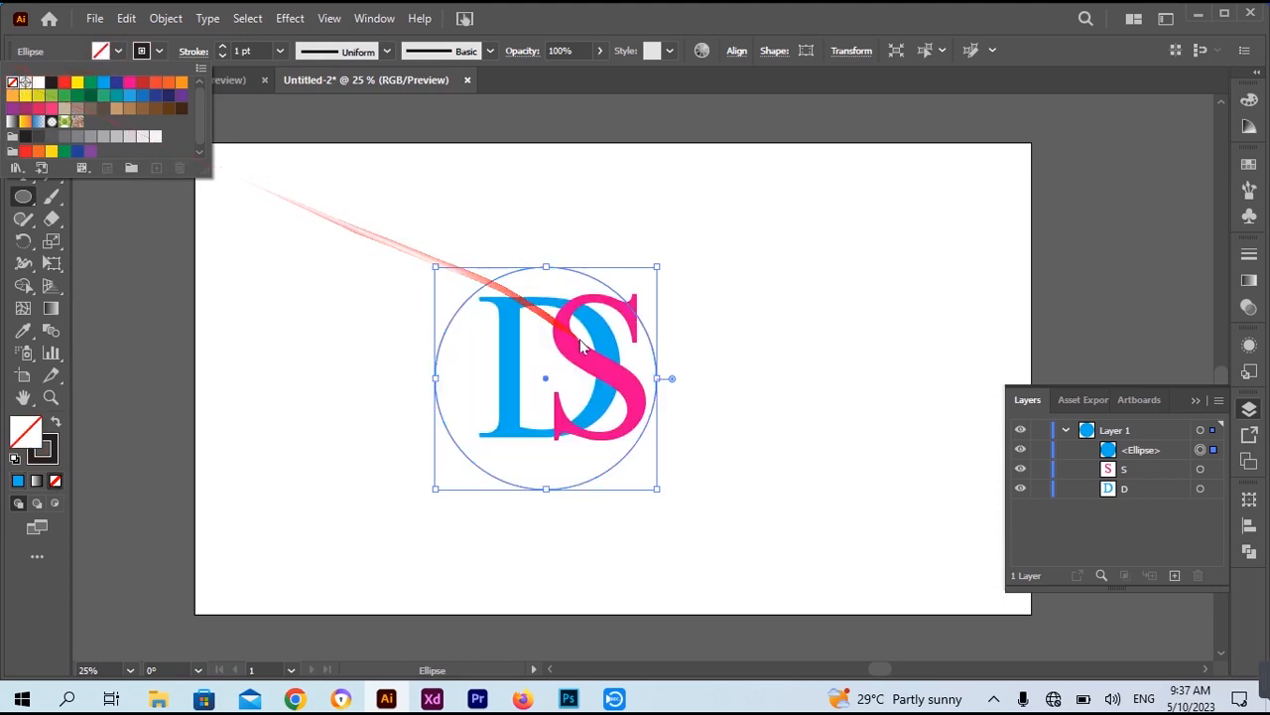
# - Reduce the circle slightly and reposition it centred over the two letters, so their outer tips cross its outline
pyautogui.click(625, 458)
pyautogui.press('v')
pyautogui.moveTo(612, 469); pyautogui.dragTo(664, 480)
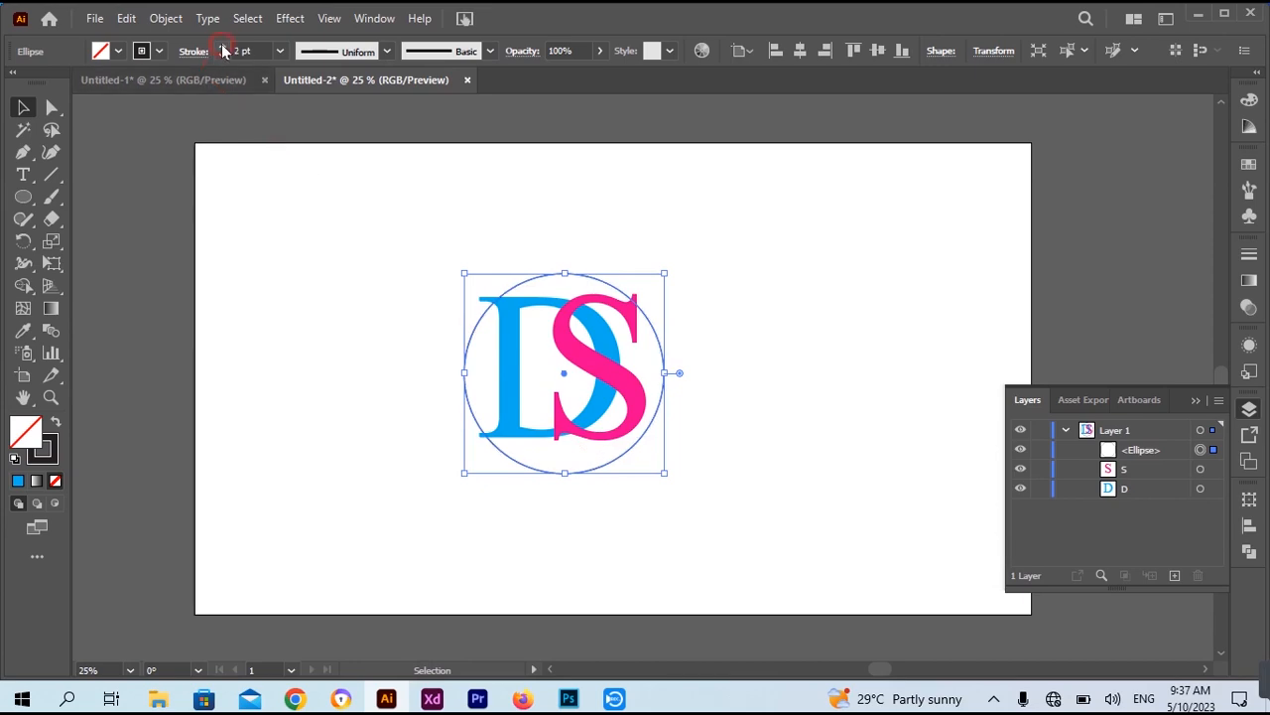
# - Set the circle's stroke weight to 13 pt
pyautogui.click(222, 46)
pyautogui.click(222, 47)
pyautogui.click(222, 46)
pyautogui.click(222, 47)
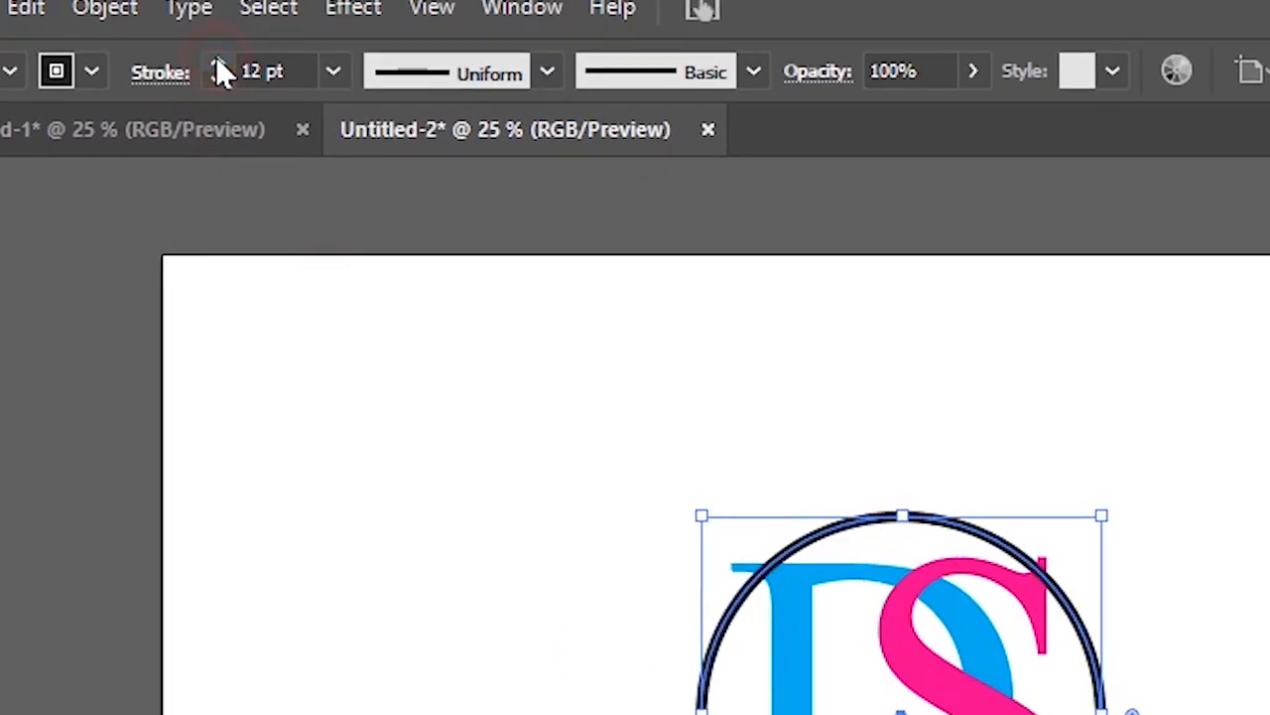
pyautogui.click(218, 63)
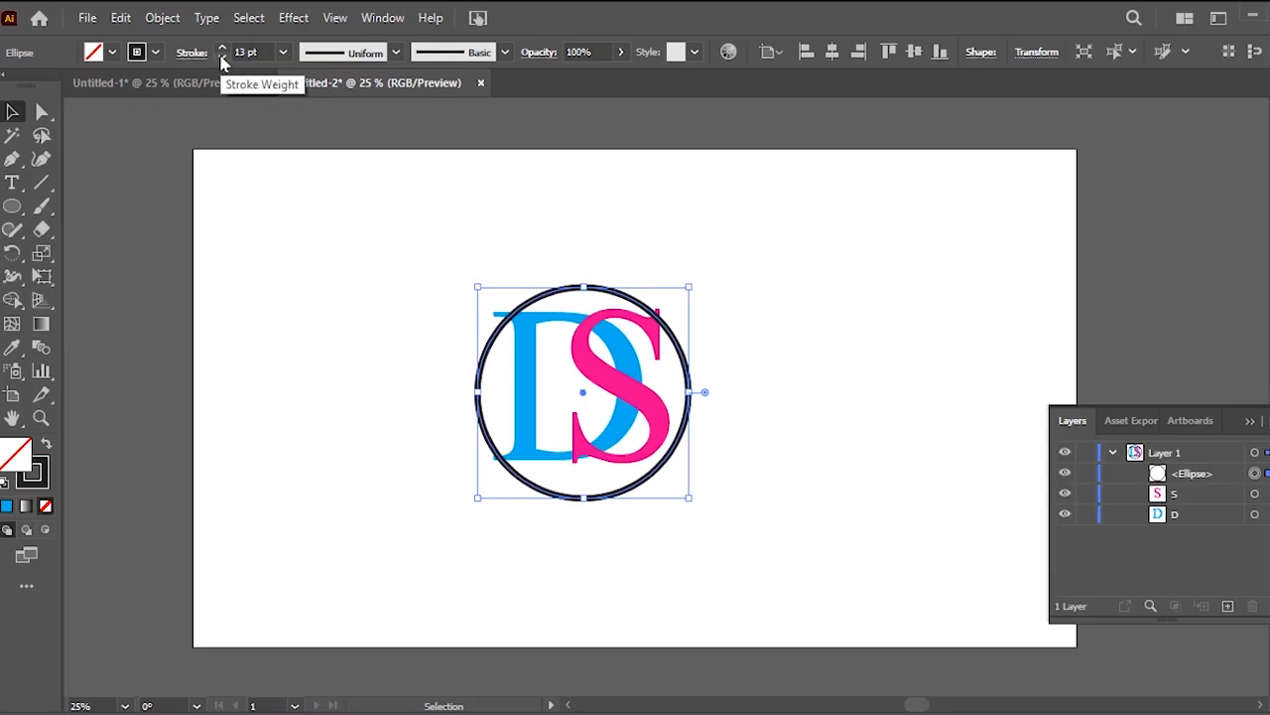
# - Select the circle and both letters and expand them into editable filled shapes
pyautogui.hotkey('ctrl', '=')
pyautogui.moveTo(710, 447); pyautogui.dragTo(792, 520)
pyautogui.click(164, 19)
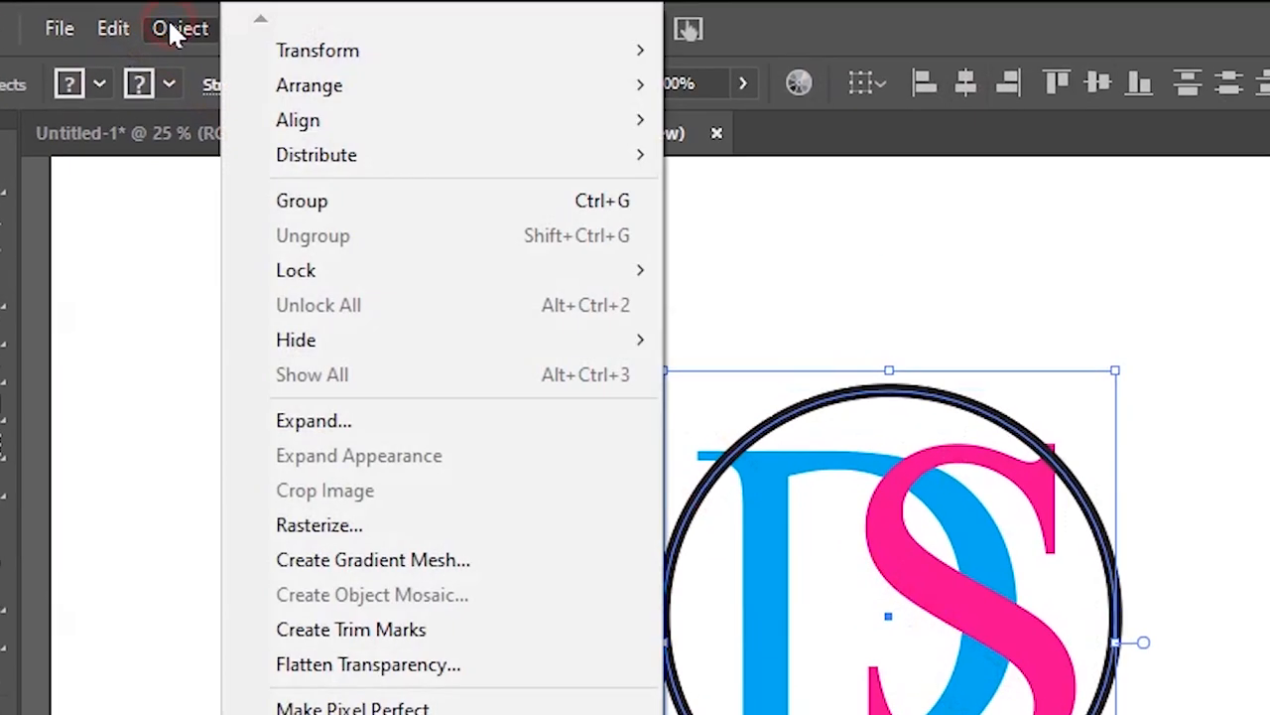
pyautogui.click(257, 248)
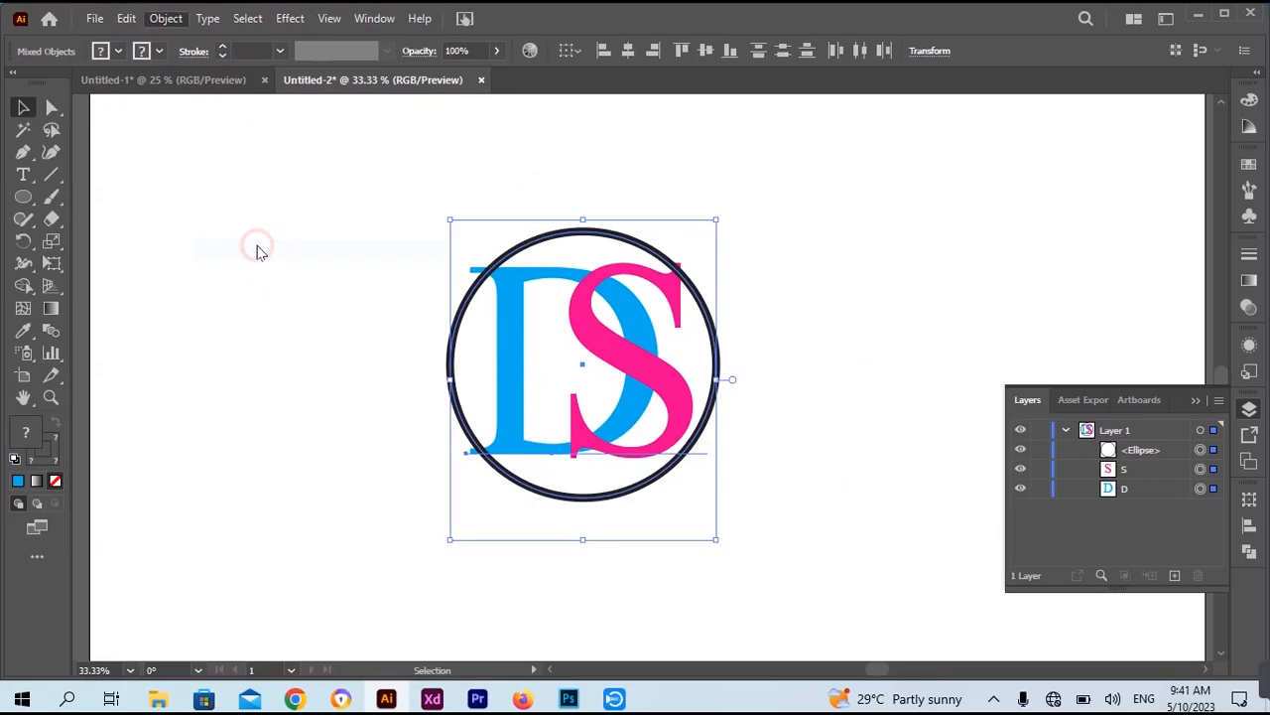
pyautogui.click(595, 453)
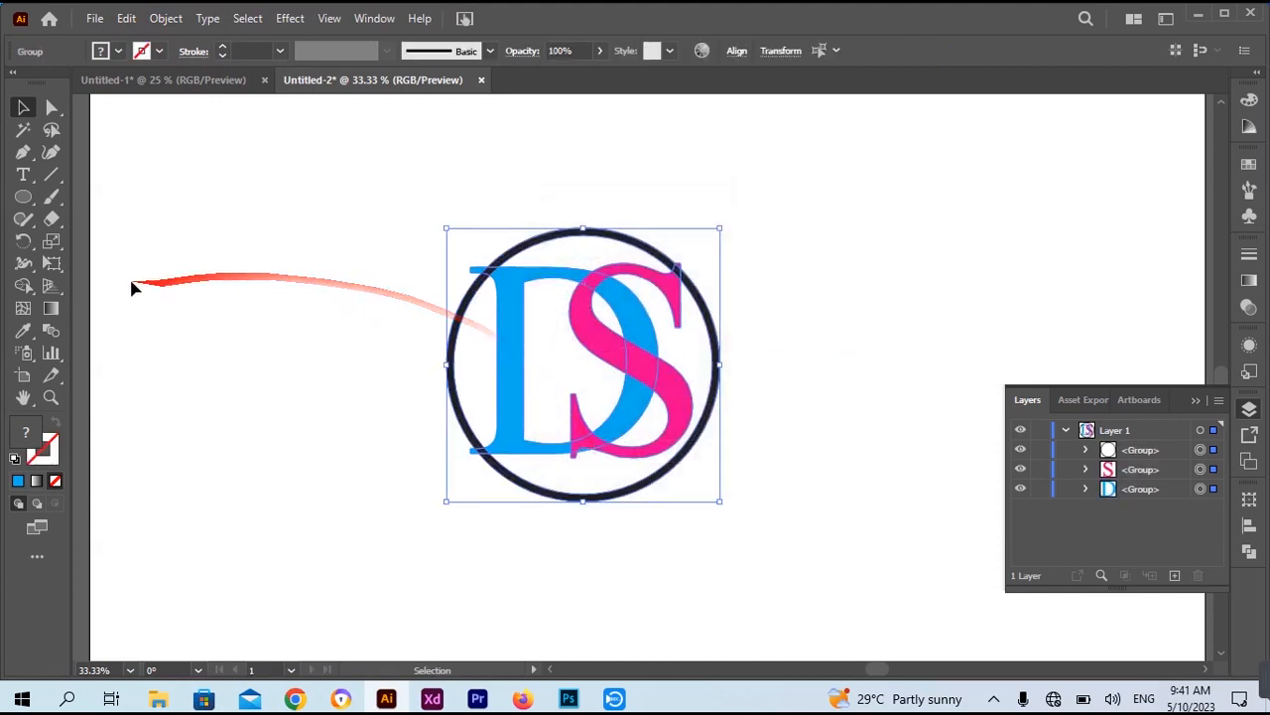
# - With Shape Builder and a bright pink fill, merge the S's diagonal across the D's bowl and its upper serif across the ring
pyautogui.click(25, 286)
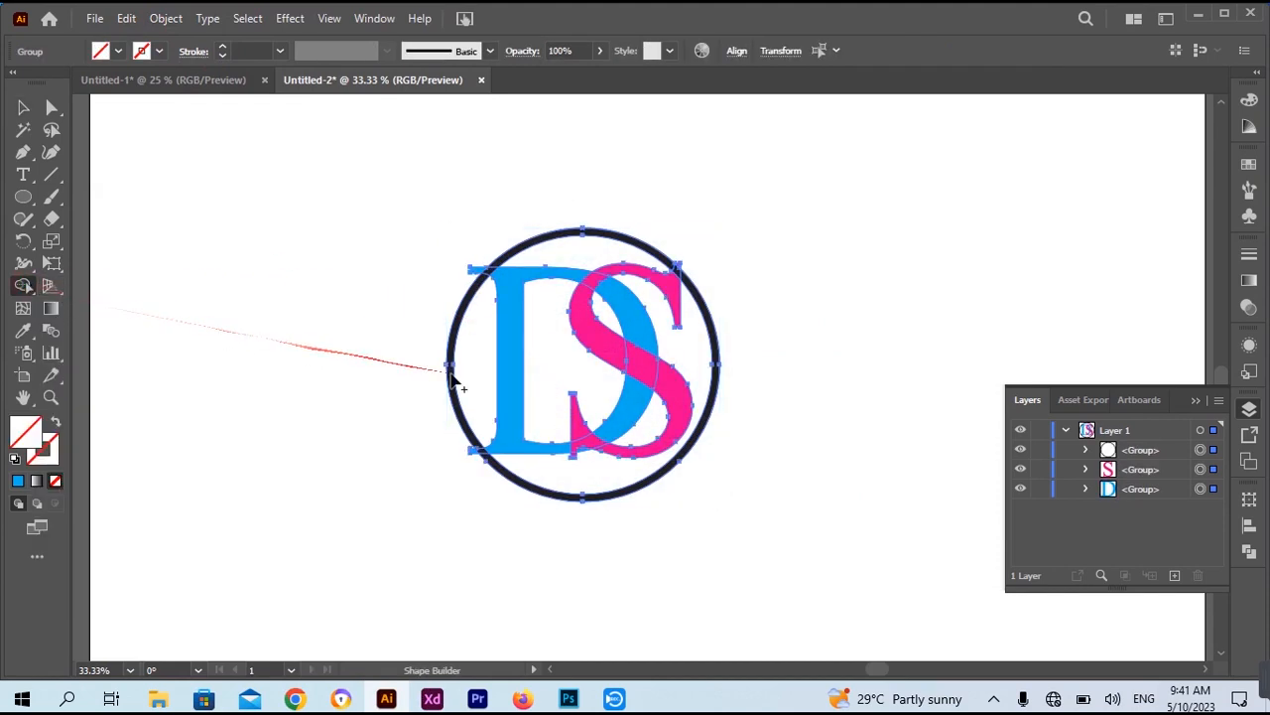
pyautogui.keyDown('alt'); pyautogui.scroll(2, 609, 387); pyautogui.keyUp('alt')
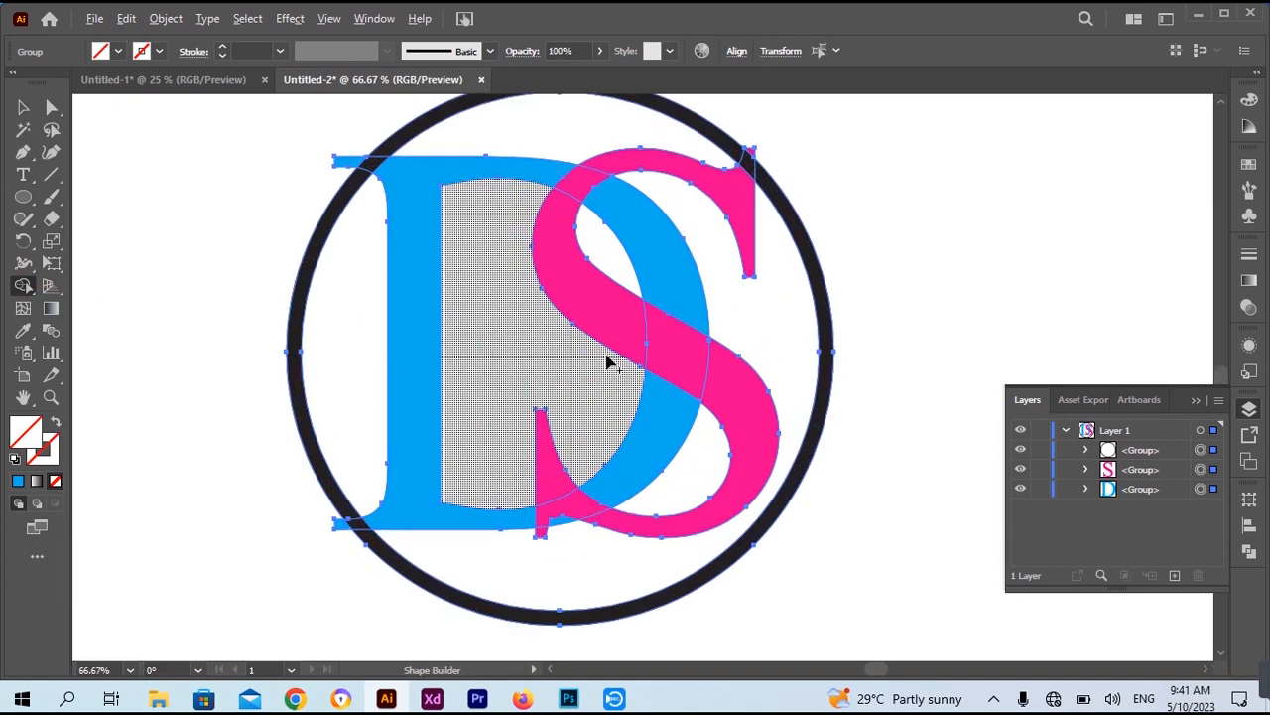
pyautogui.moveTo(536, 273); pyautogui.dragTo(402, 214)
pyautogui.click(118, 50)
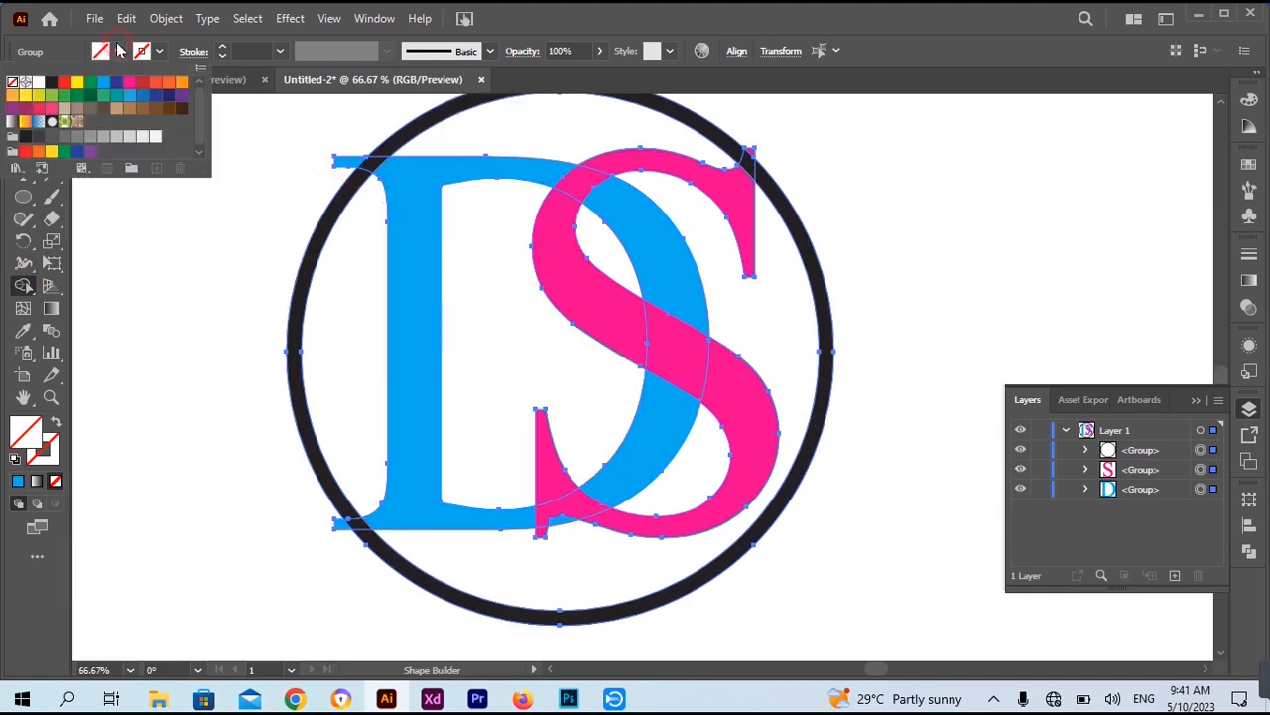
pyautogui.click(129, 84)
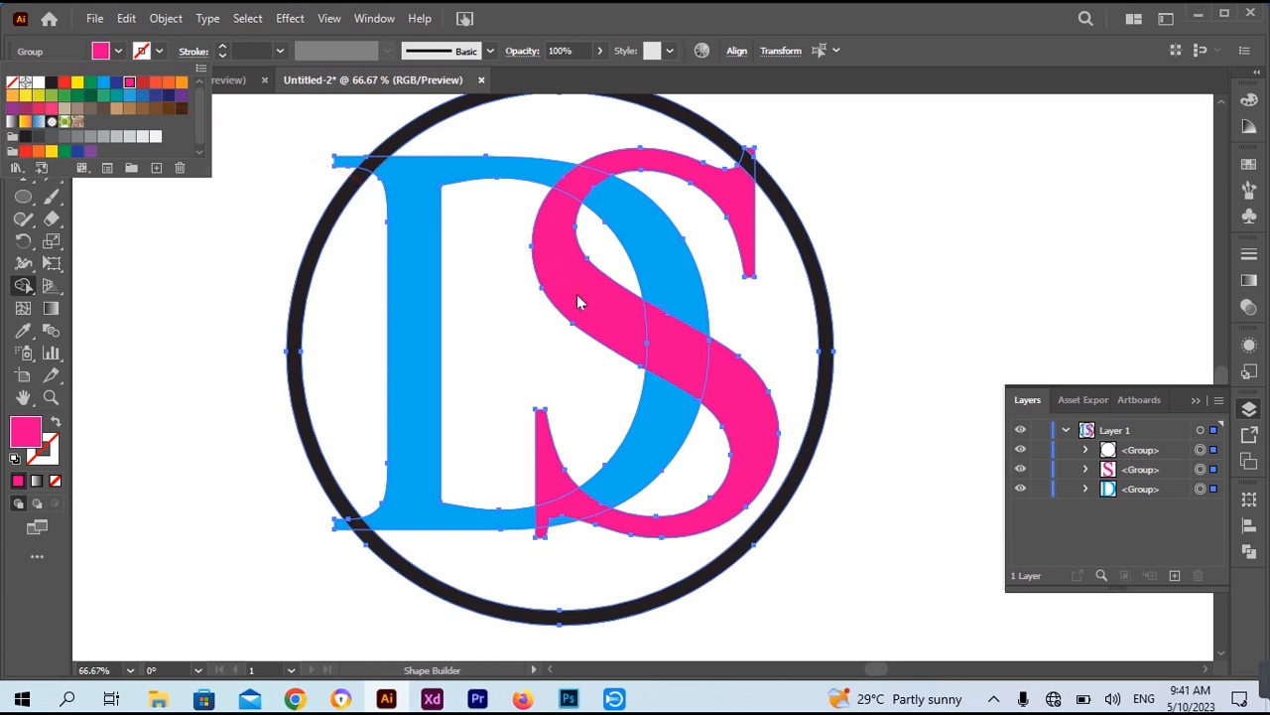
pyautogui.moveTo(608, 316); pyautogui.dragTo(589, 305)
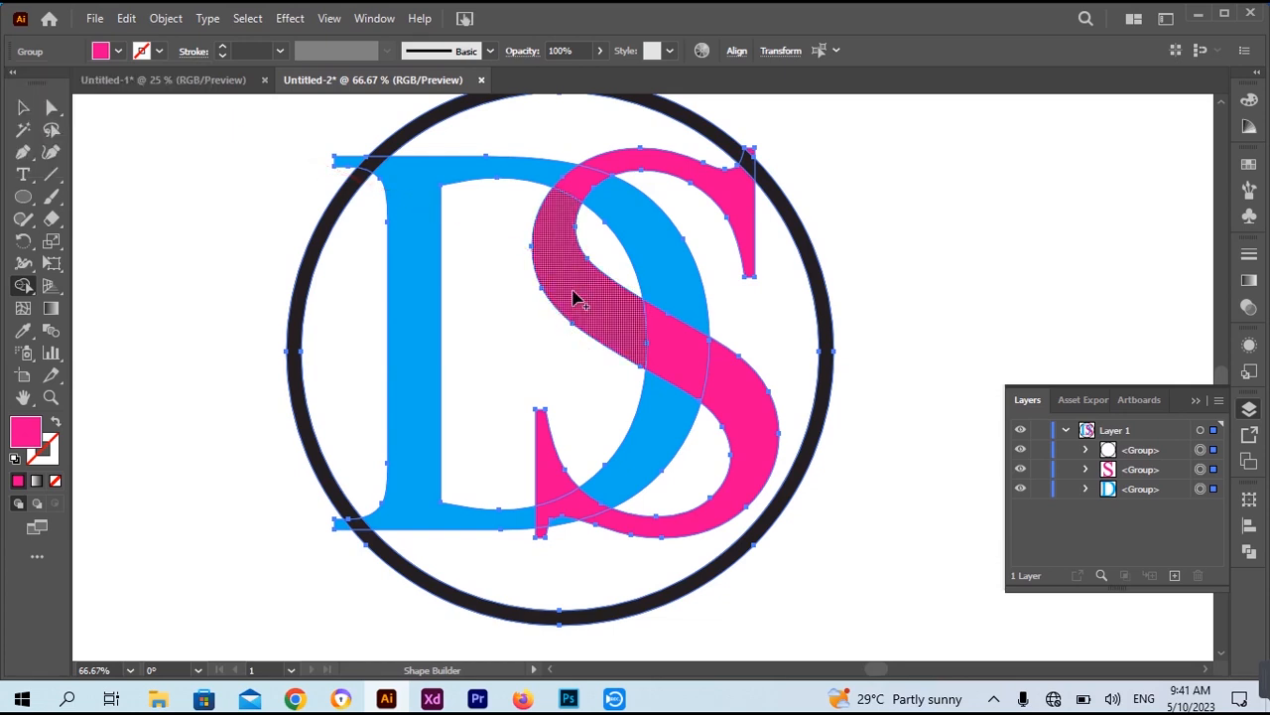
pyautogui.moveTo(722, 390); pyautogui.dragTo(724, 393)
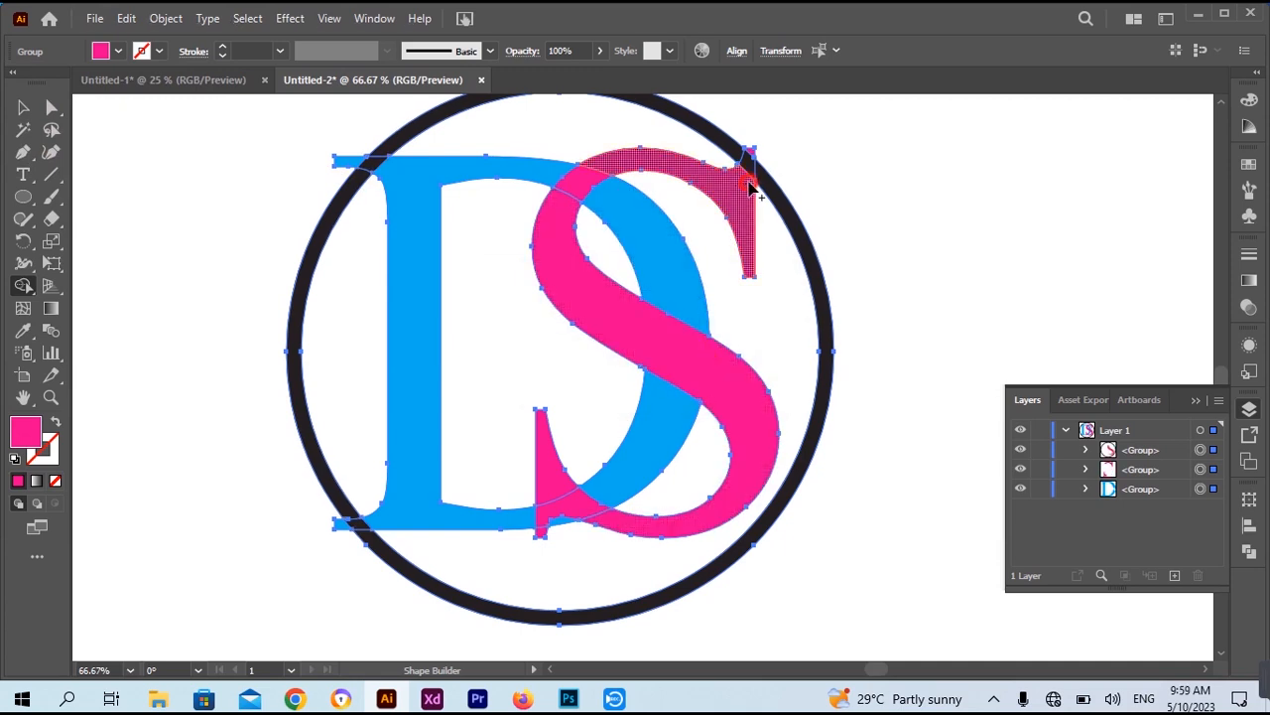
pyautogui.moveTo(753, 153); pyautogui.dragTo(751, 155)
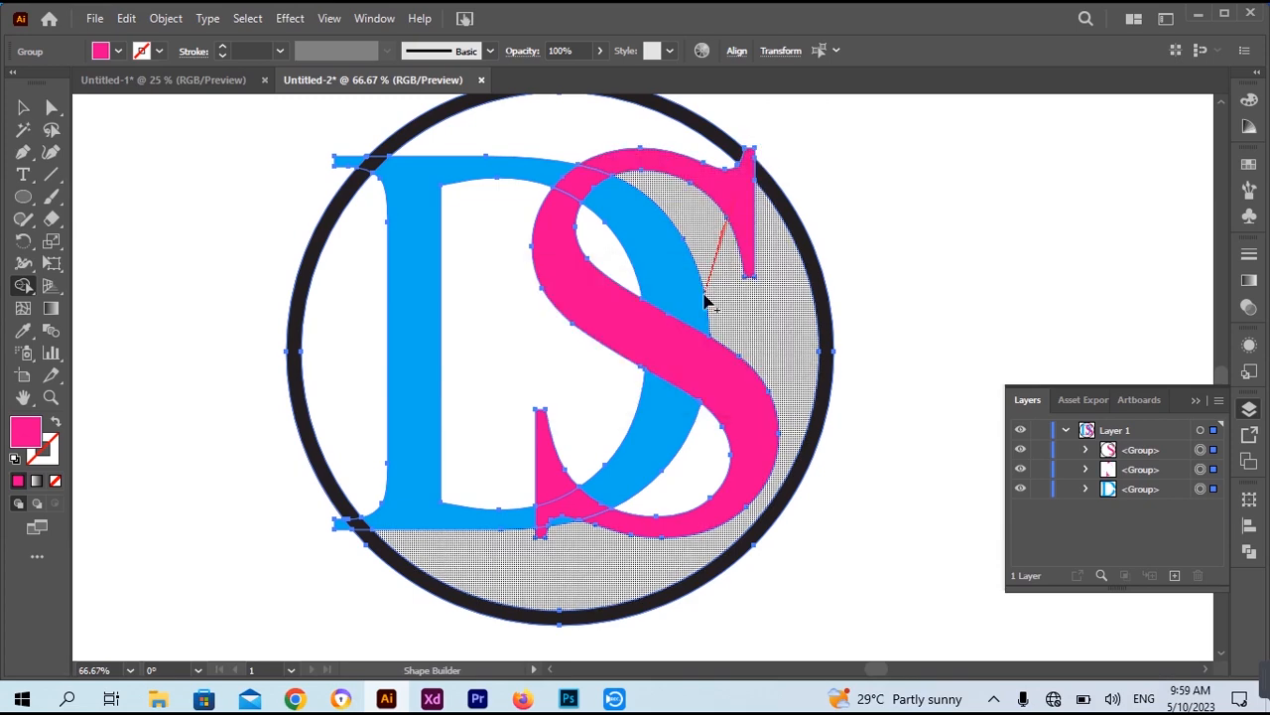
# - With Shape Builder and a CMYK Cyan fill, merge the D's bowl across the S's upper and lower curves and its serifs across the ring
pyautogui.click(139, 51)
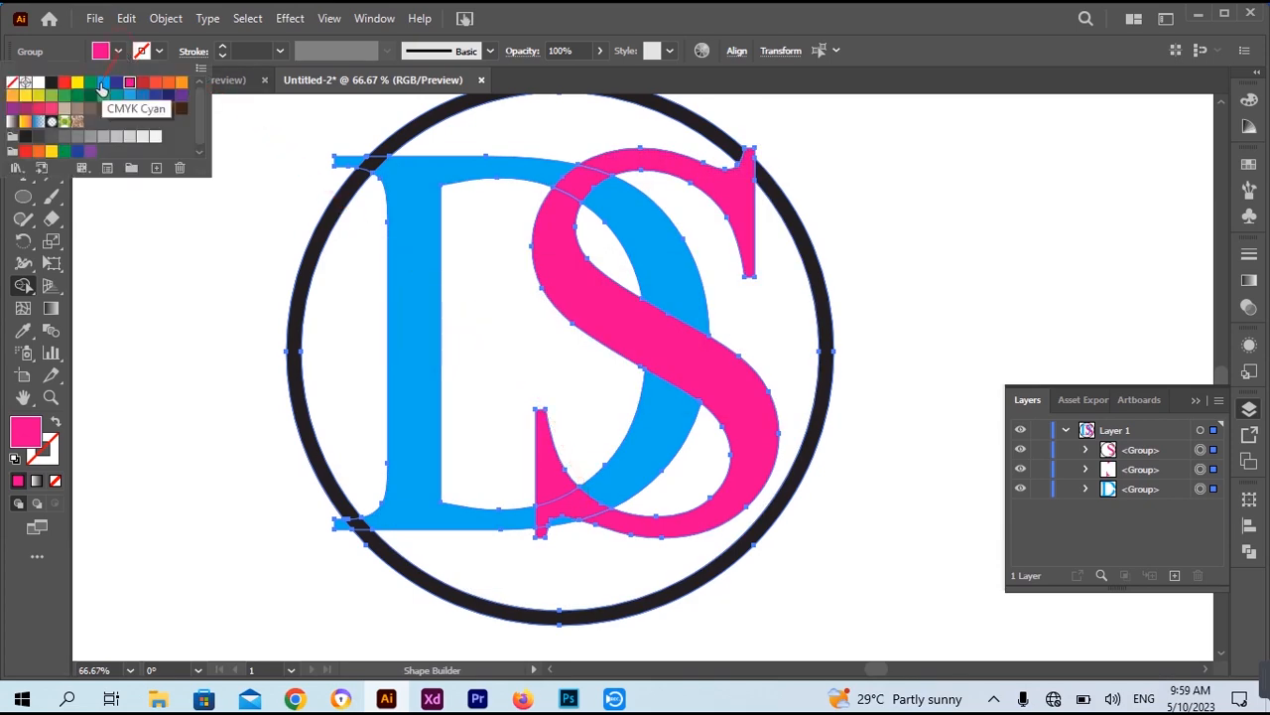
pyautogui.moveTo(516, 179)
pyautogui.mouseDown()
pyautogui.moveTo(533, 170)
pyautogui.moveTo(607, 208)
pyautogui.moveTo(647, 411)
pyautogui.moveTo(618, 496)
pyautogui.moveTo(533, 526)
pyautogui.mouseUp()
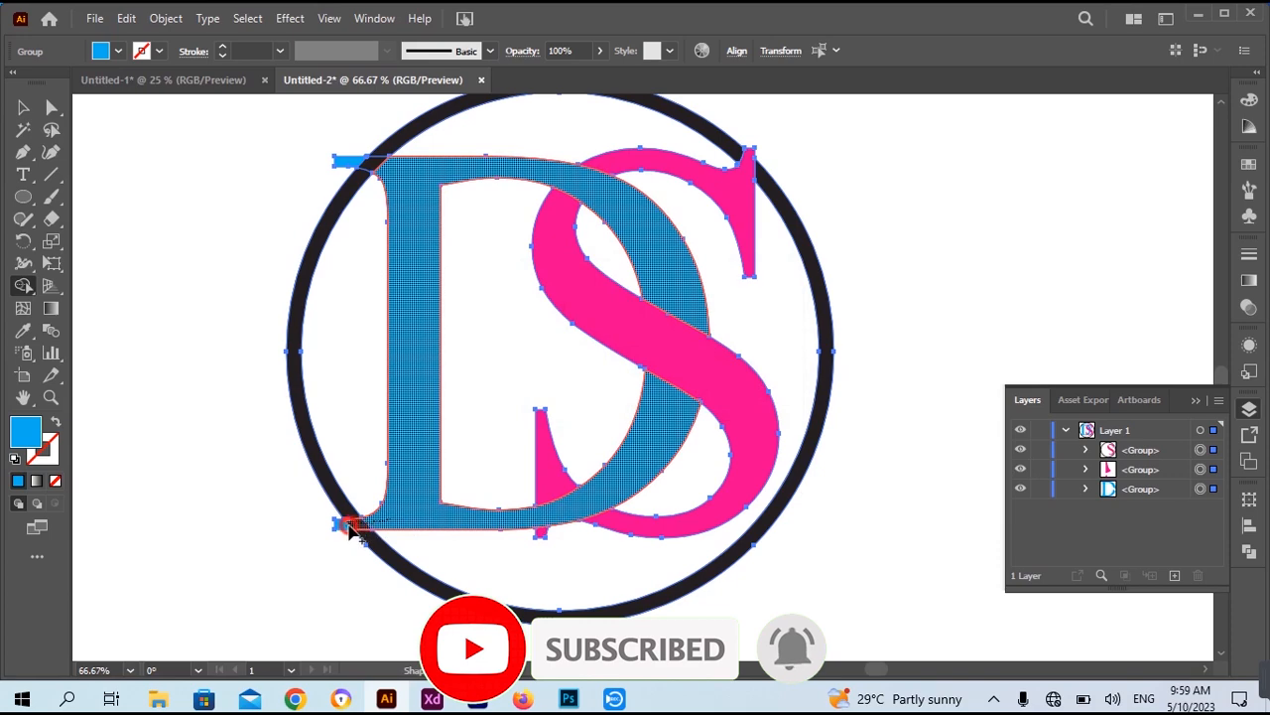
pyautogui.moveTo(346, 531)
pyautogui.mouseDown()
pyautogui.moveTo(427, 259)
pyautogui.moveTo(396, 175)
pyautogui.moveTo(343, 167)
pyautogui.mouseUp()
pyautogui.click(21, 105)
pyautogui.click(170, 167)
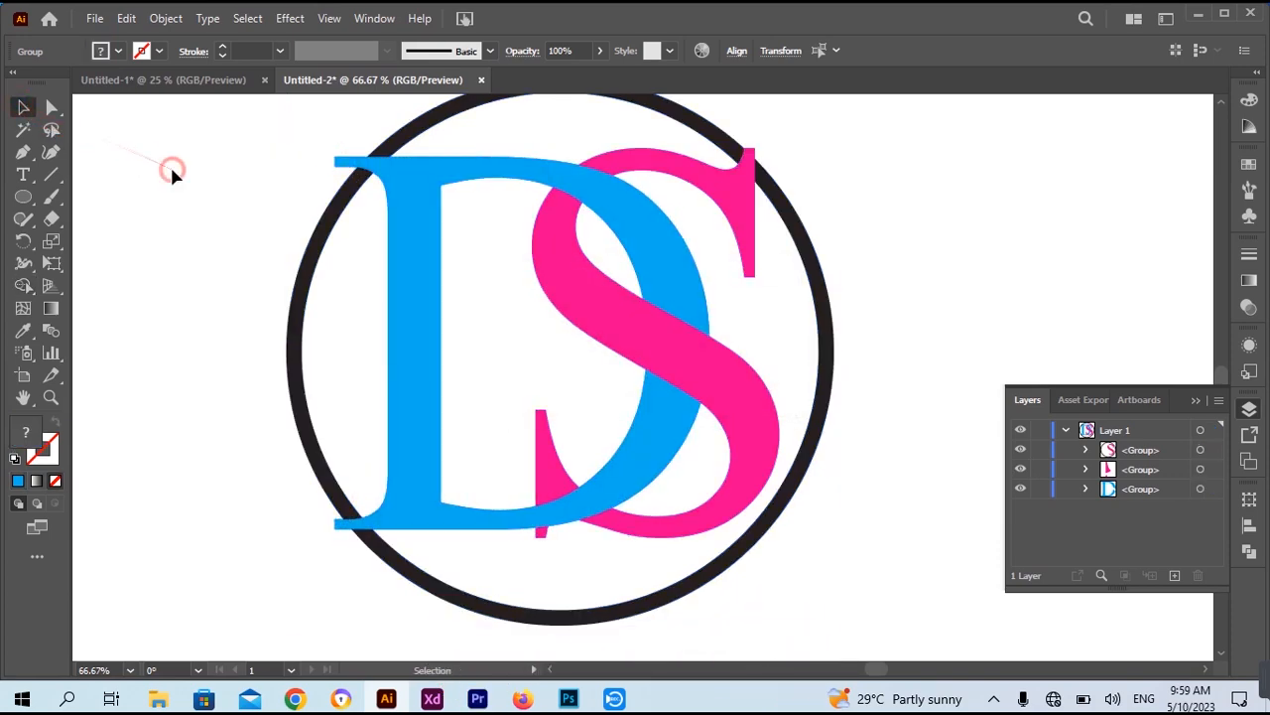
# - Select the ring and both letters and ungroup them into separate paths
pyautogui.scroll(1, 592, 182)
pyautogui.click(592, 182)
pyautogui.click(233, 146)
pyautogui.moveTo(235, 151); pyautogui.dragTo(916, 582)
pyautogui.rightClick(574, 266)
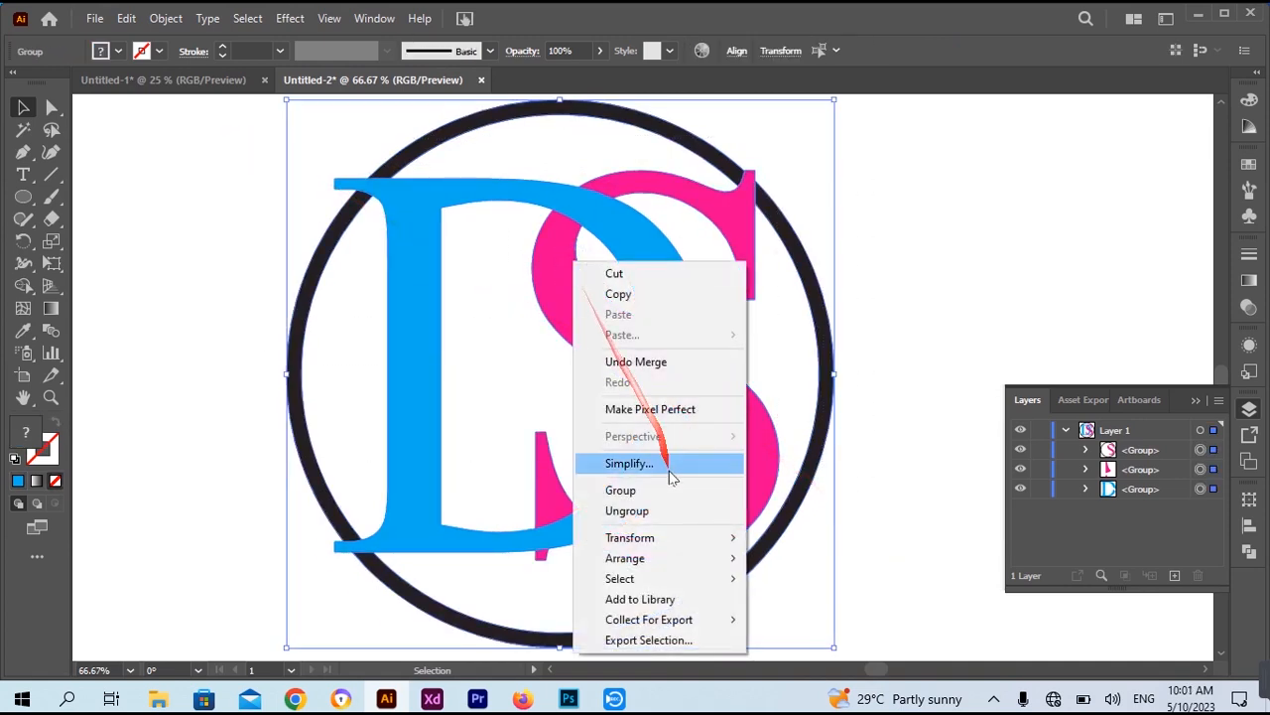
pyautogui.click(659, 513)
pyautogui.click(922, 270)
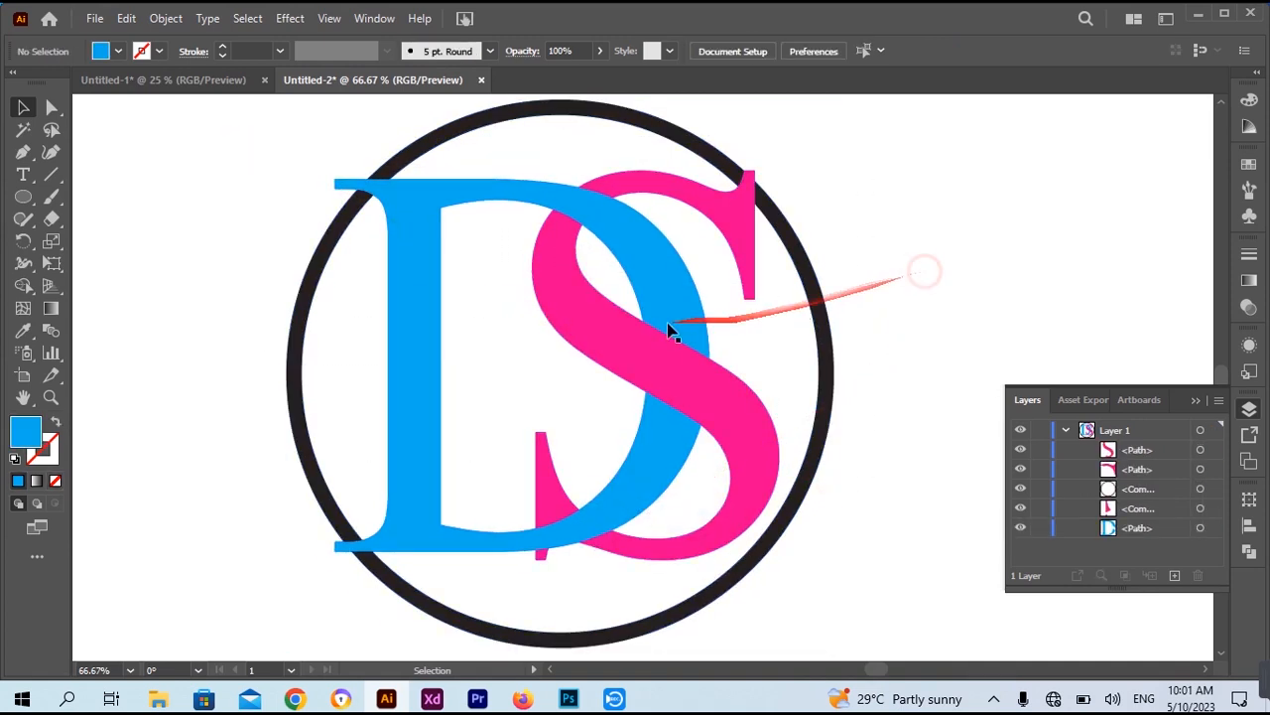
# - Offset the paths of the S's diagonal, the S's upper serif and the D by 5 pt with miter joins
pyautogui.click(627, 197)
pyautogui.keyDown('shift'); pyautogui.click(679, 380); pyautogui.keyUp('shift')
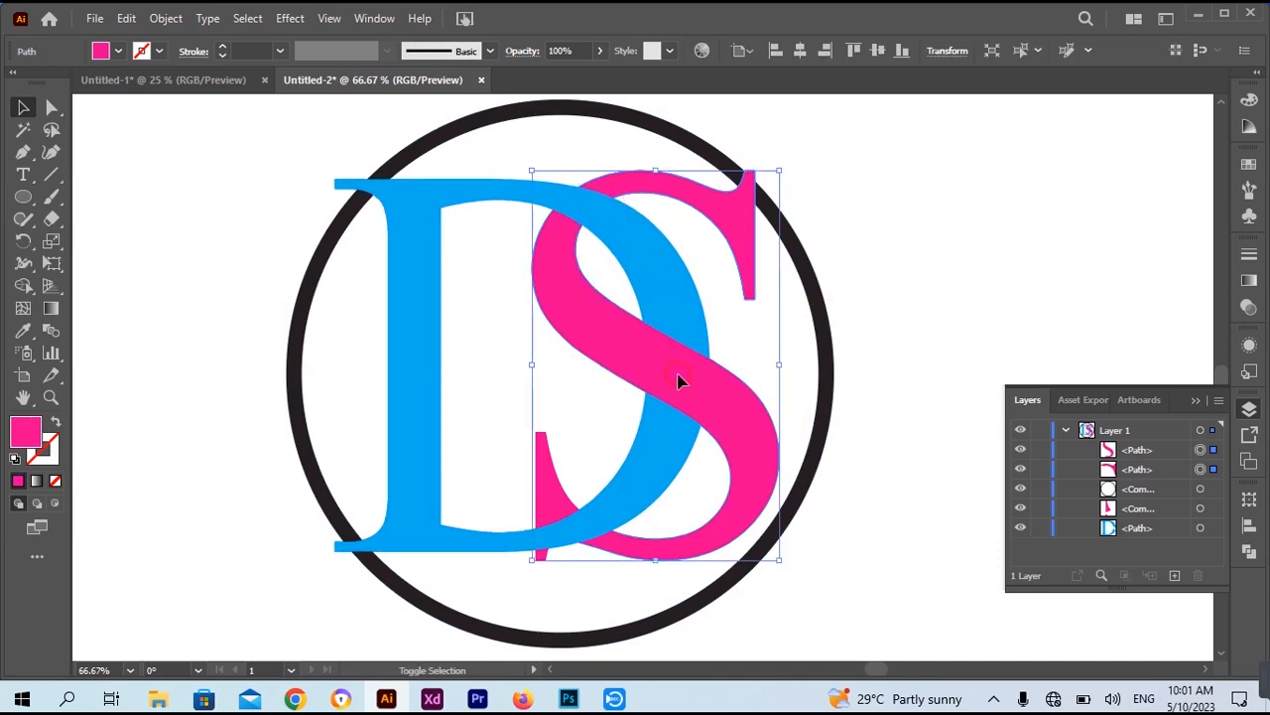
pyautogui.keyDown('shift'); pyautogui.click(448, 196); pyautogui.keyUp('shift')
pyautogui.click(166, 18)
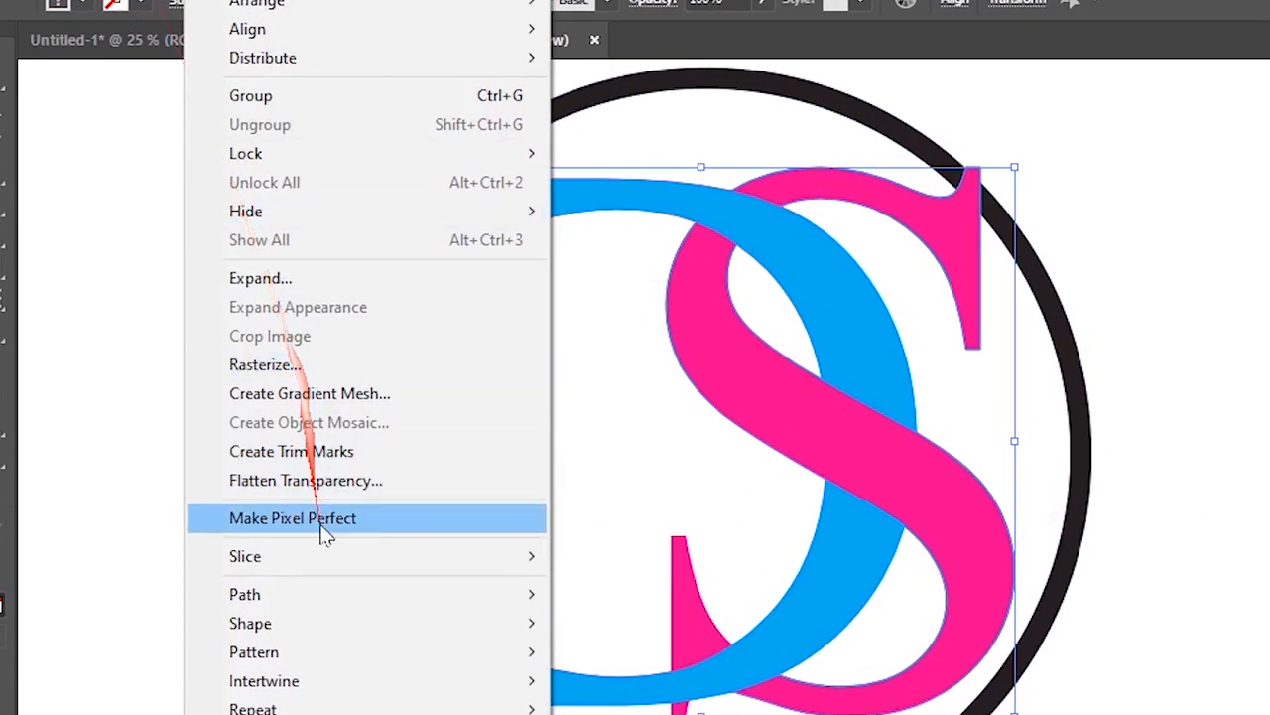
pyautogui.moveTo(516, 601)
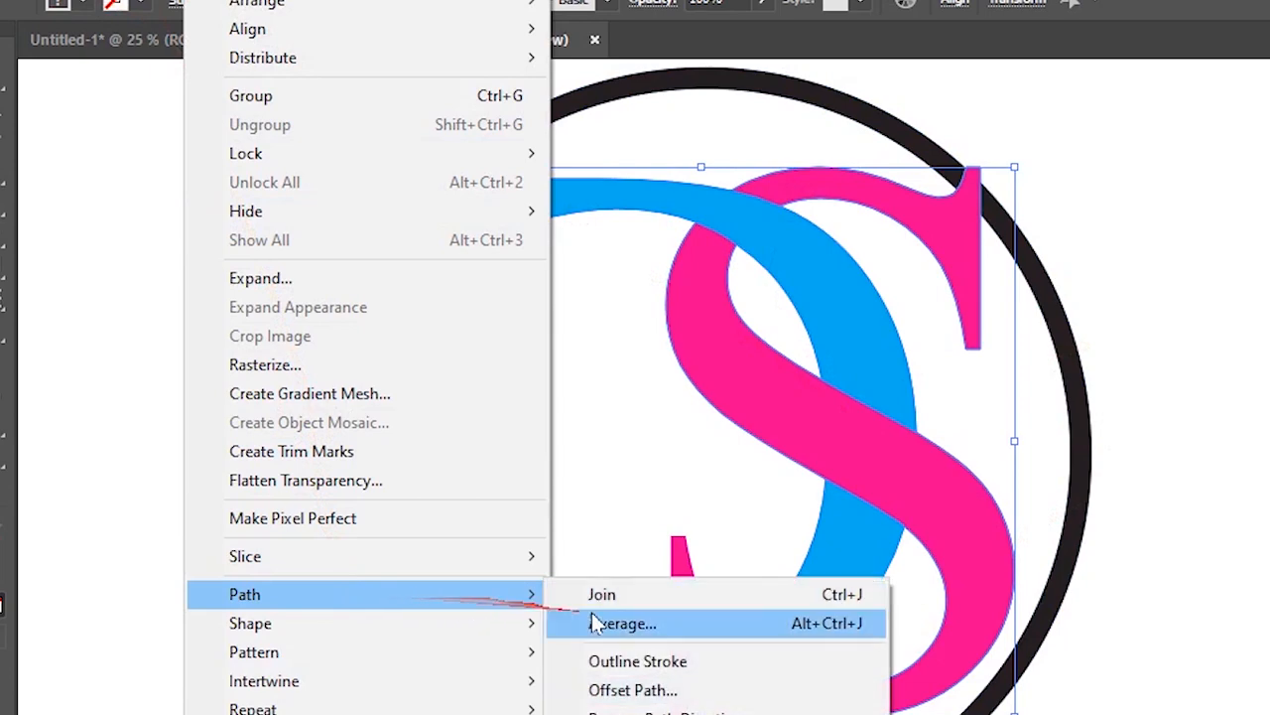
pyautogui.click(655, 687)
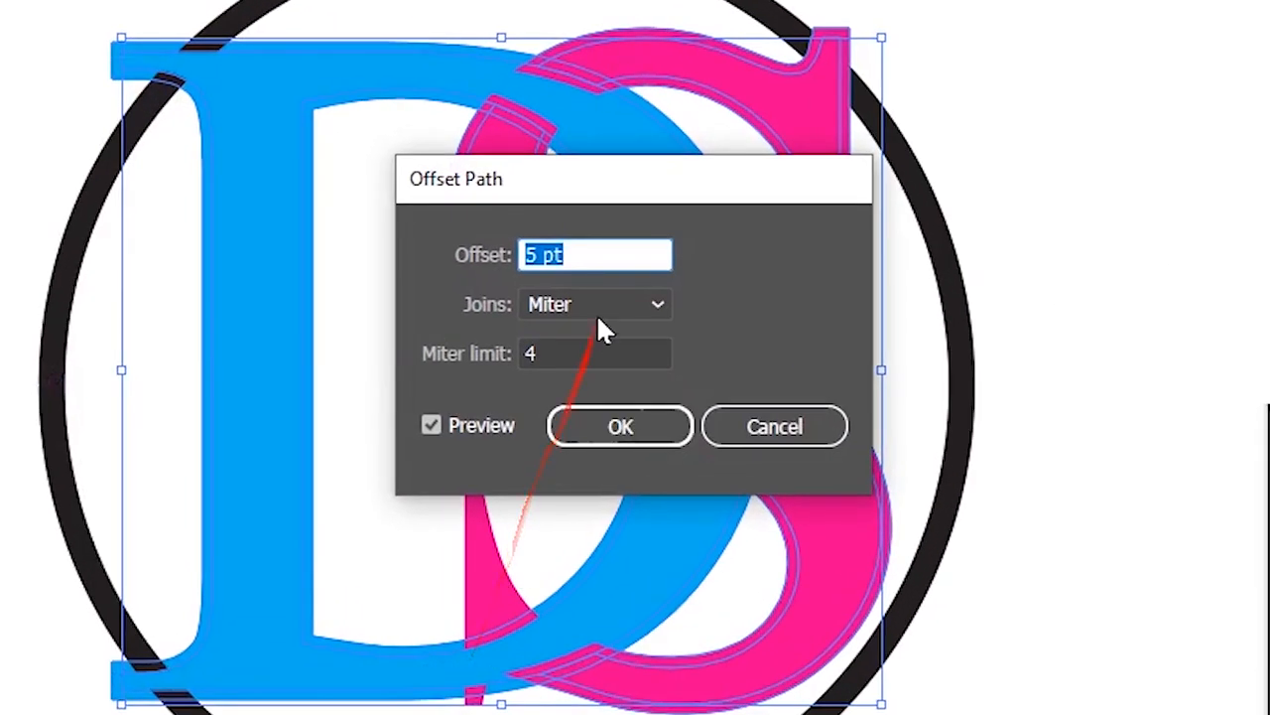
pyautogui.click(607, 429)
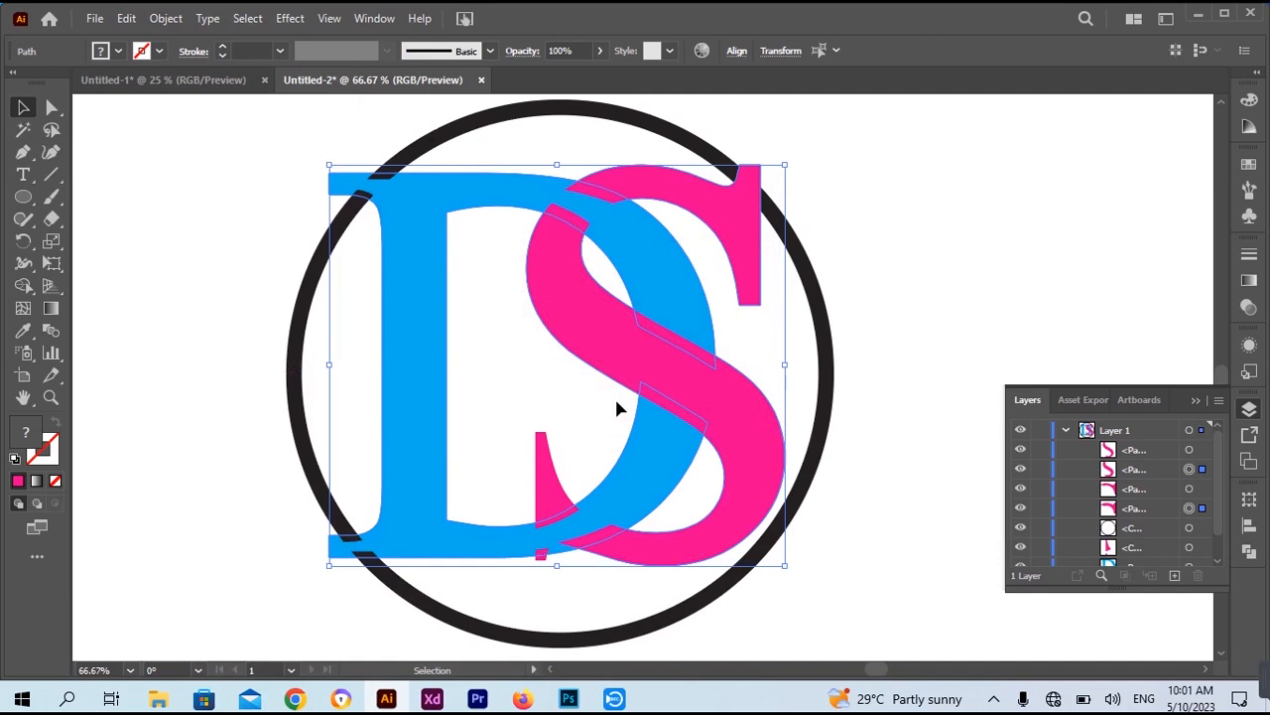
# - Fill the new offset paths with yellow so they outline the letters
pyautogui.click(105, 51)
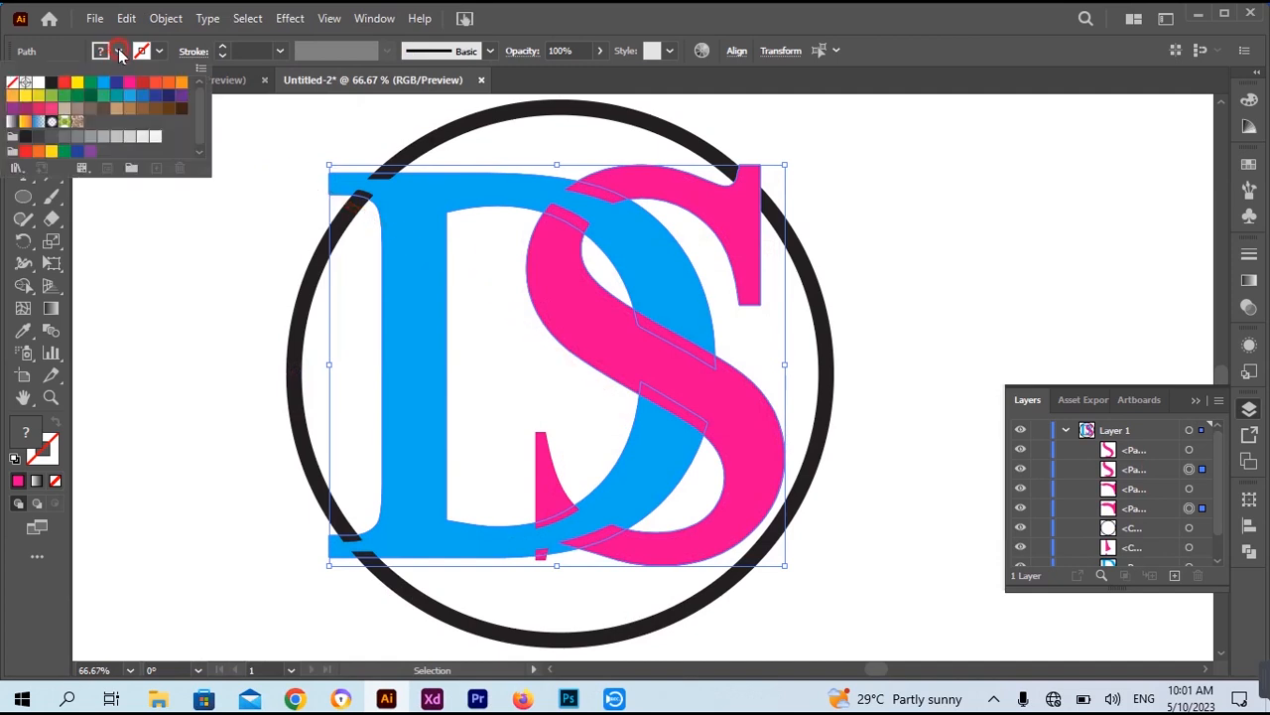
pyautogui.click(78, 85)
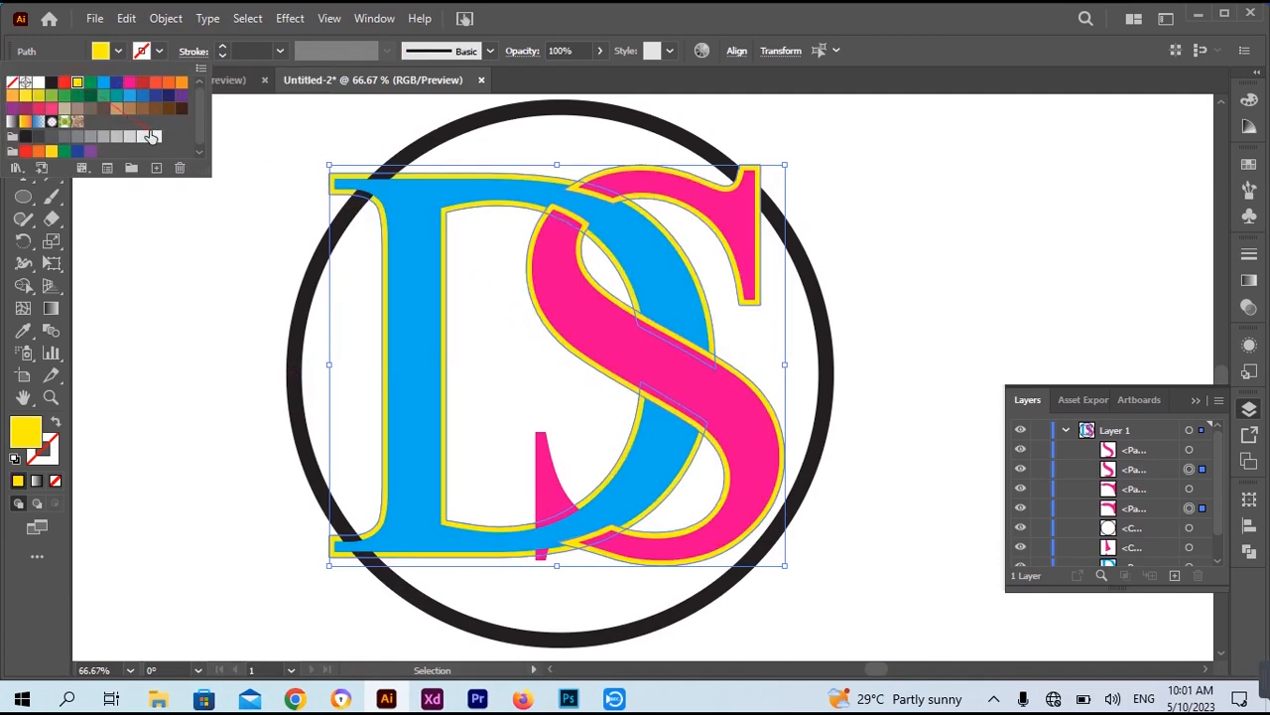
pyautogui.click(266, 146)
# - Remove the yellow offset around the S's upper serif with Shape Builder, cutting a gap in the ring on both sides of the serif
pyautogui.click(752, 167)
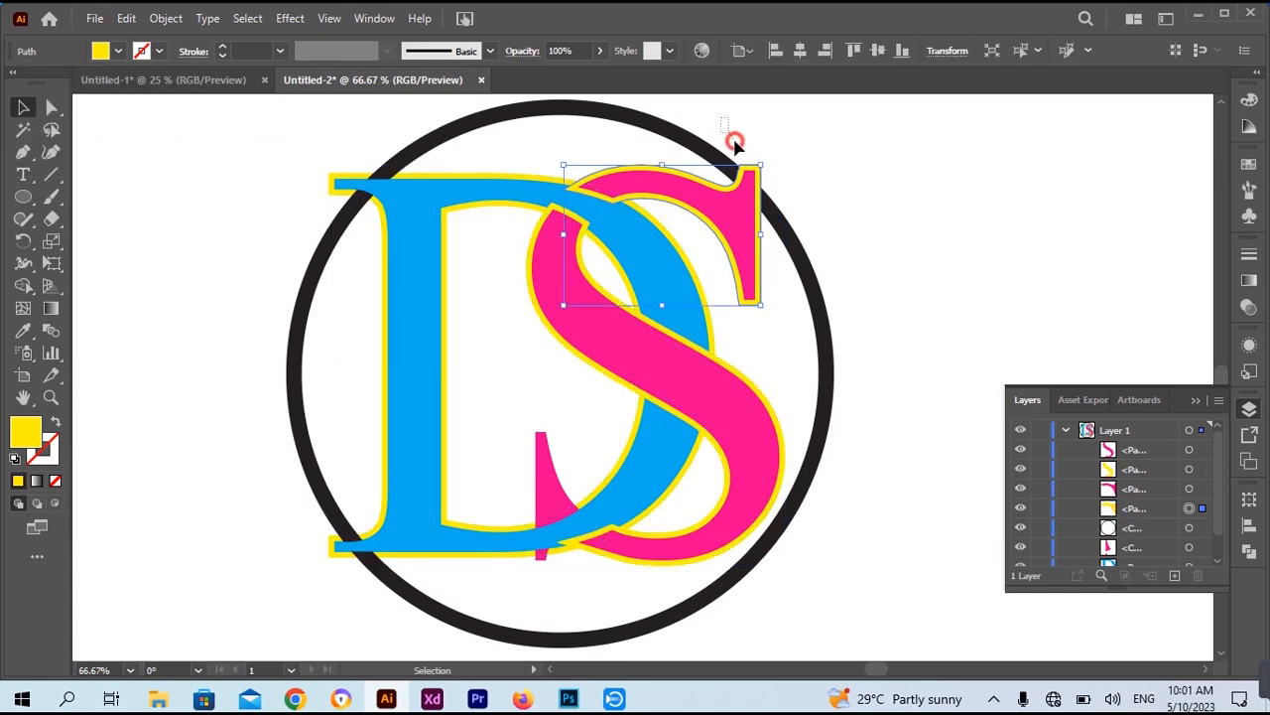
pyautogui.keyDown('shift'); pyautogui.click(794, 239); pyautogui.keyUp('shift')
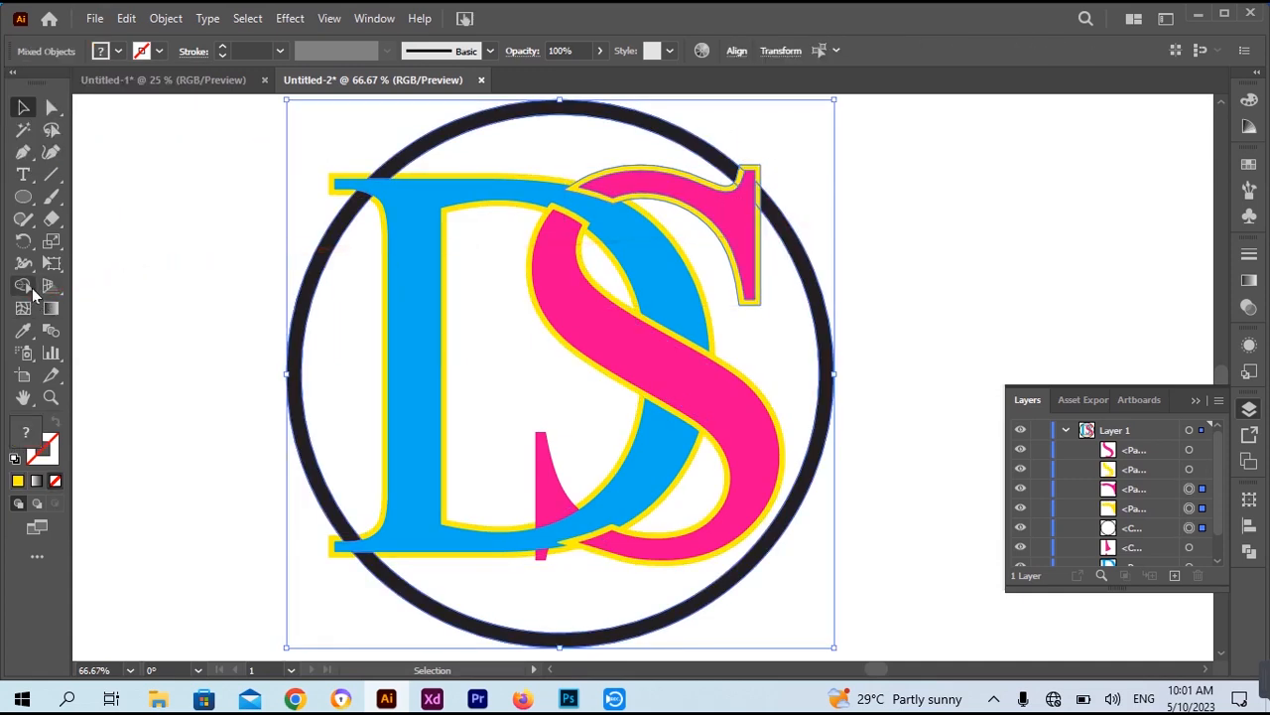
pyautogui.click(32, 287)
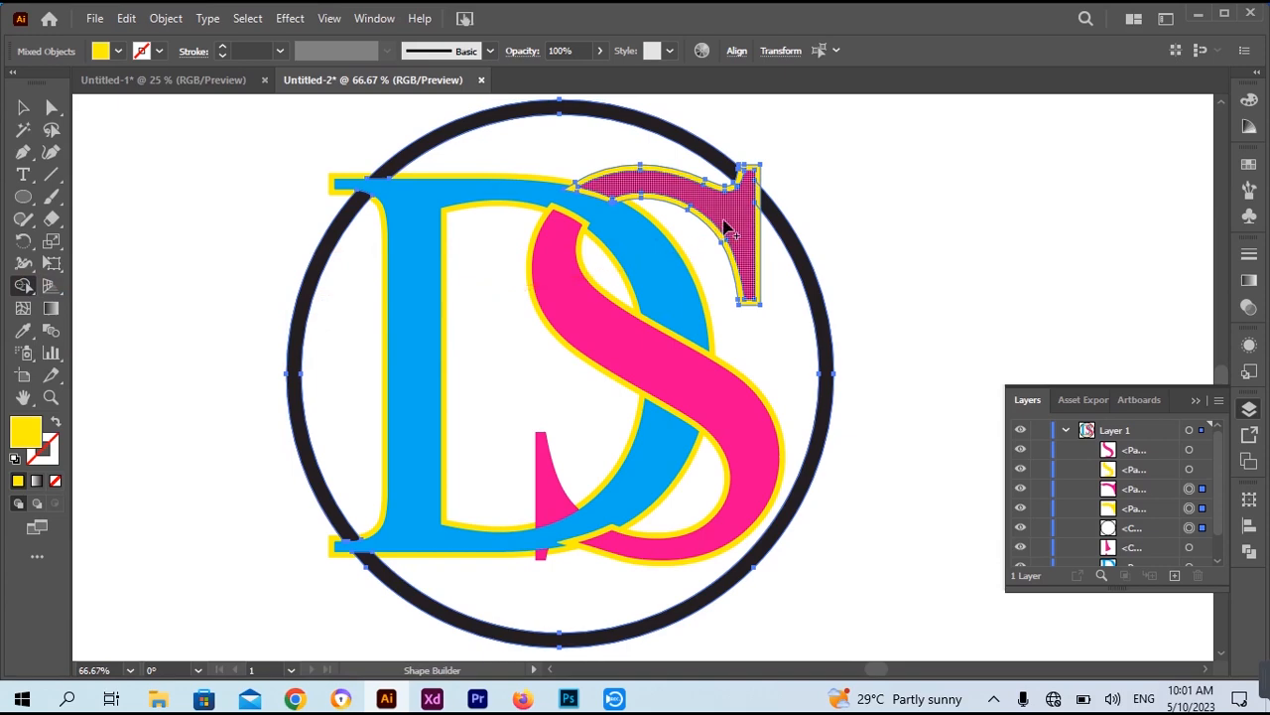
pyautogui.scroll(2, 730, 224)
pyautogui.scroll(2, 740, 213)
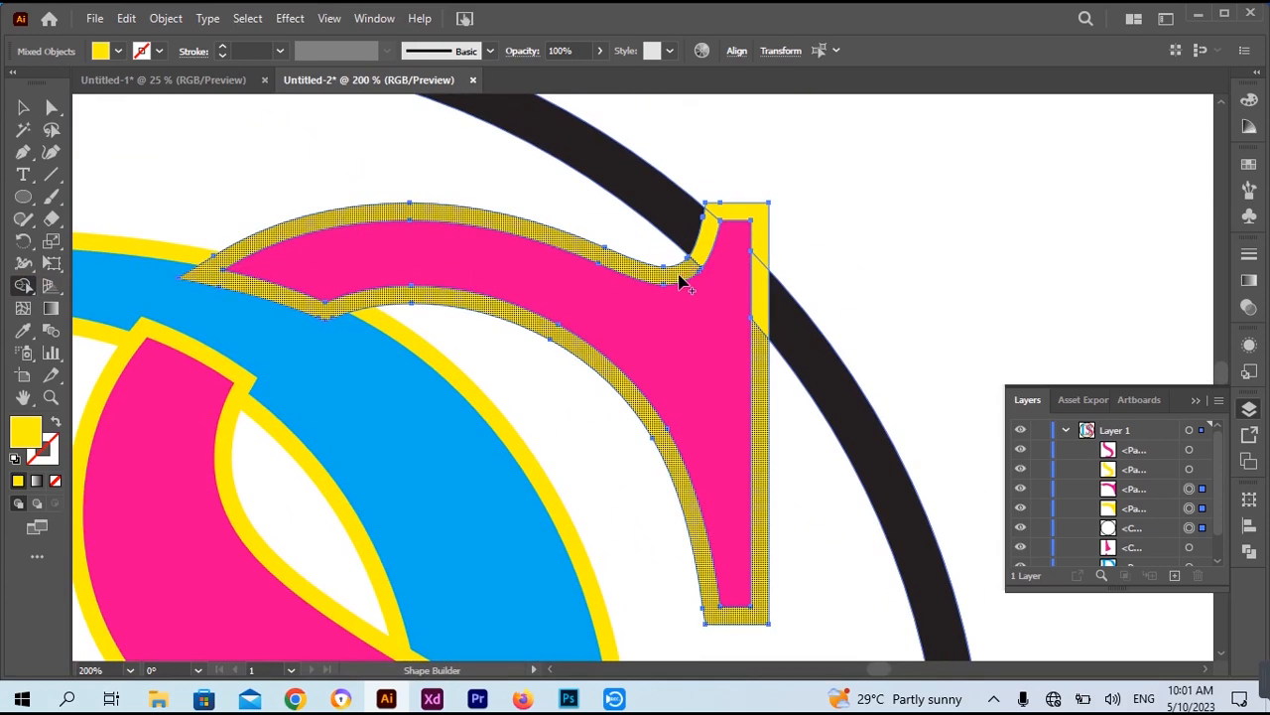
pyautogui.moveTo(686, 268)
pyautogui.mouseDown()
pyautogui.moveTo(721, 212)
pyautogui.moveTo(766, 220)
pyautogui.mouseUp()
pyautogui.moveTo(757, 289); pyautogui.dragTo(758, 348)
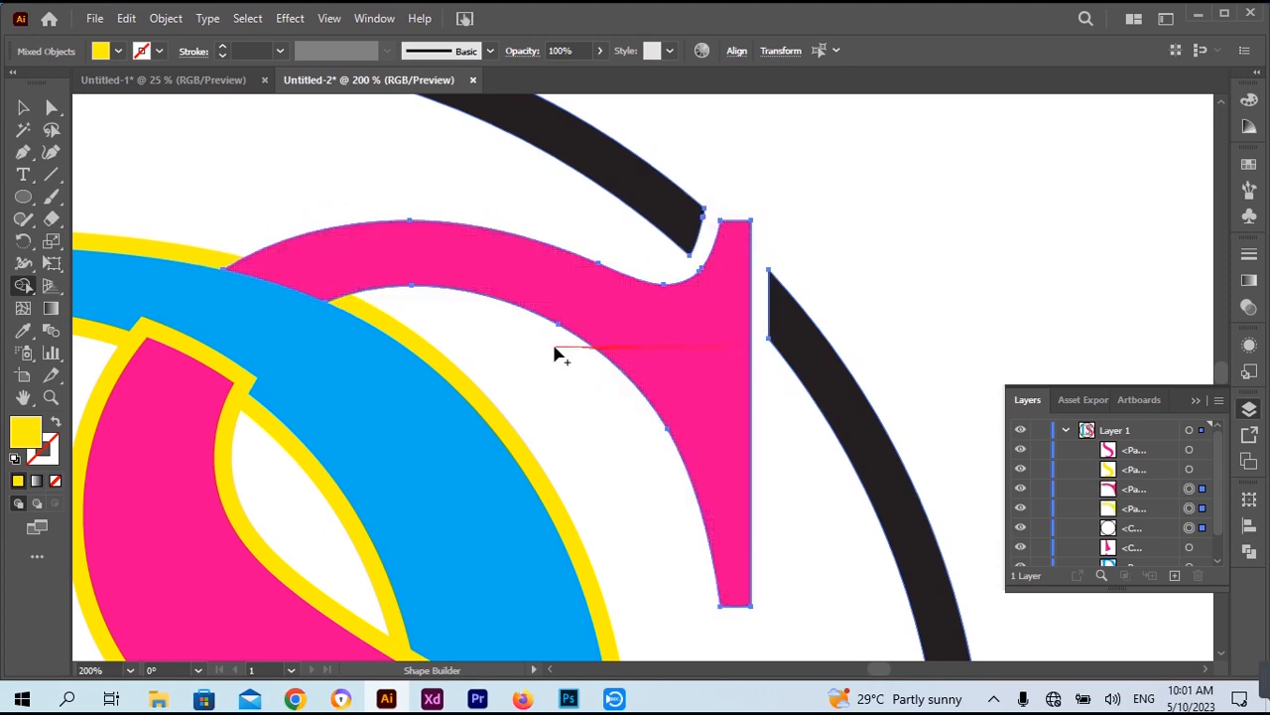
pyautogui.moveTo(554, 348); pyautogui.dragTo(783, 268)
pyautogui.scroll(-2, 447, 275)
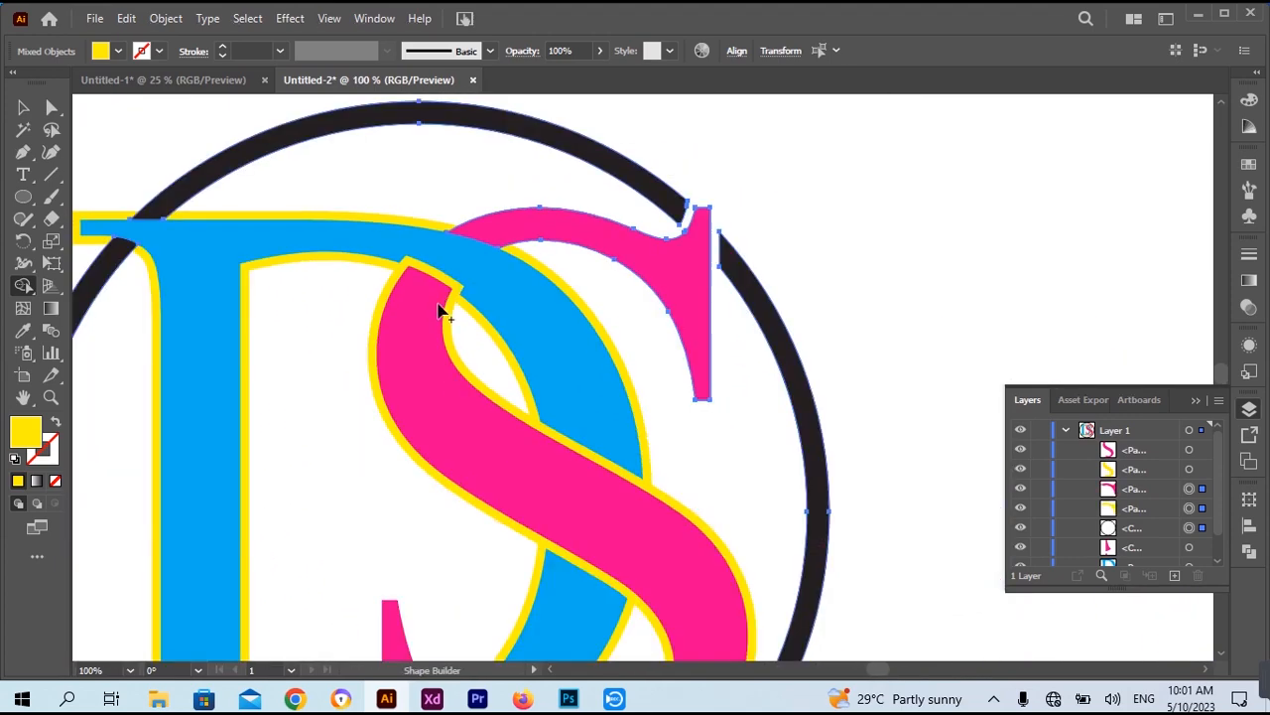
# - Remove the yellow offset along both edges of the S's diagonal with Shape Builder, leaving gaps where it crosses the D's bowl
pyautogui.scroll(1, 444, 312)
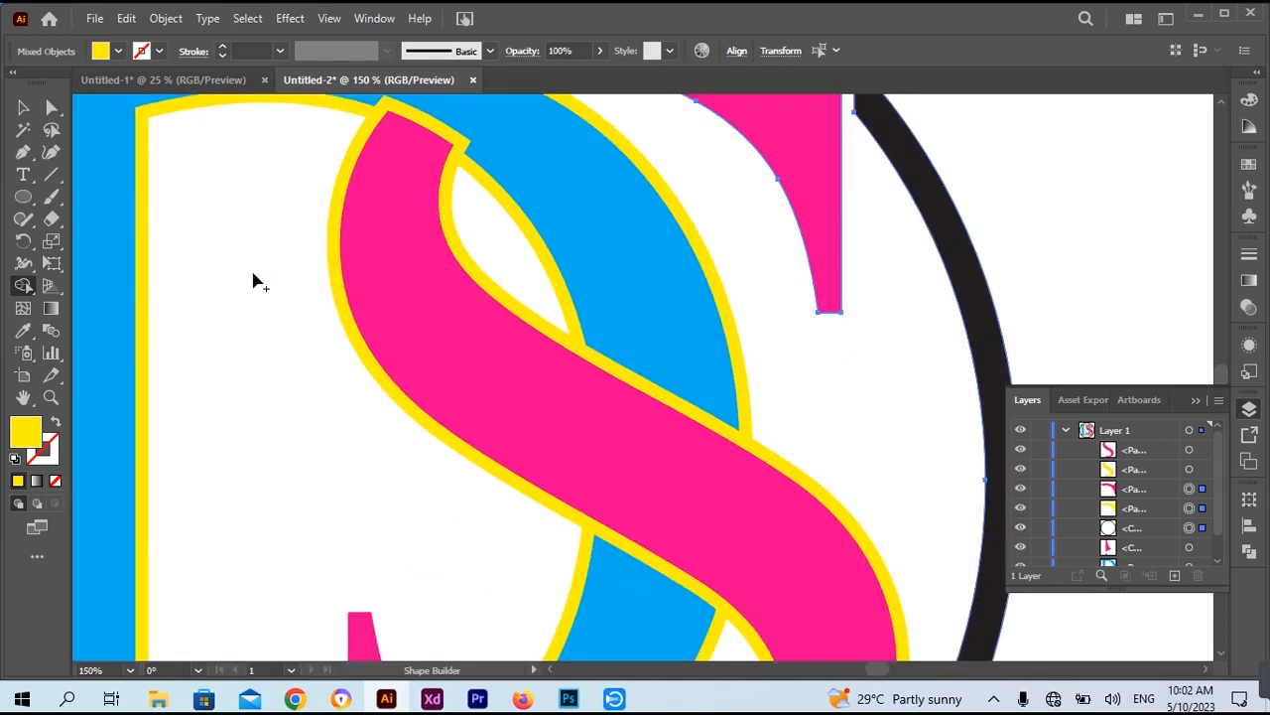
pyautogui.press('v')
pyautogui.moveTo(250, 273)
pyautogui.mouseDown()
pyautogui.moveTo(879, 596)
pyautogui.moveTo(91, 295)
pyautogui.mouseUp()
pyautogui.click(25, 286)
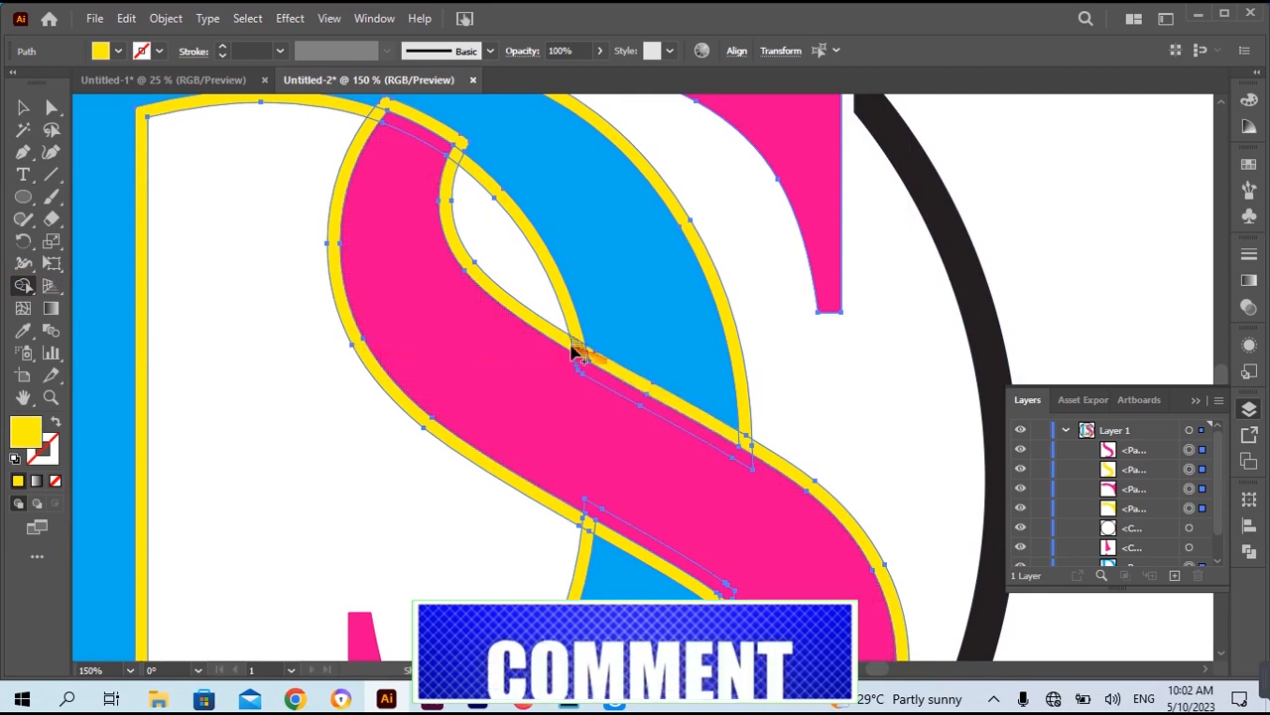
pyautogui.moveTo(583, 356)
pyautogui.mouseDown()
pyautogui.moveTo(765, 453)
pyautogui.moveTo(751, 551)
pyautogui.mouseUp()
pyautogui.moveTo(627, 552); pyautogui.dragTo(557, 504)
pyautogui.scroll(-1, 415, 437)
pyautogui.scroll(-1, 415, 437)
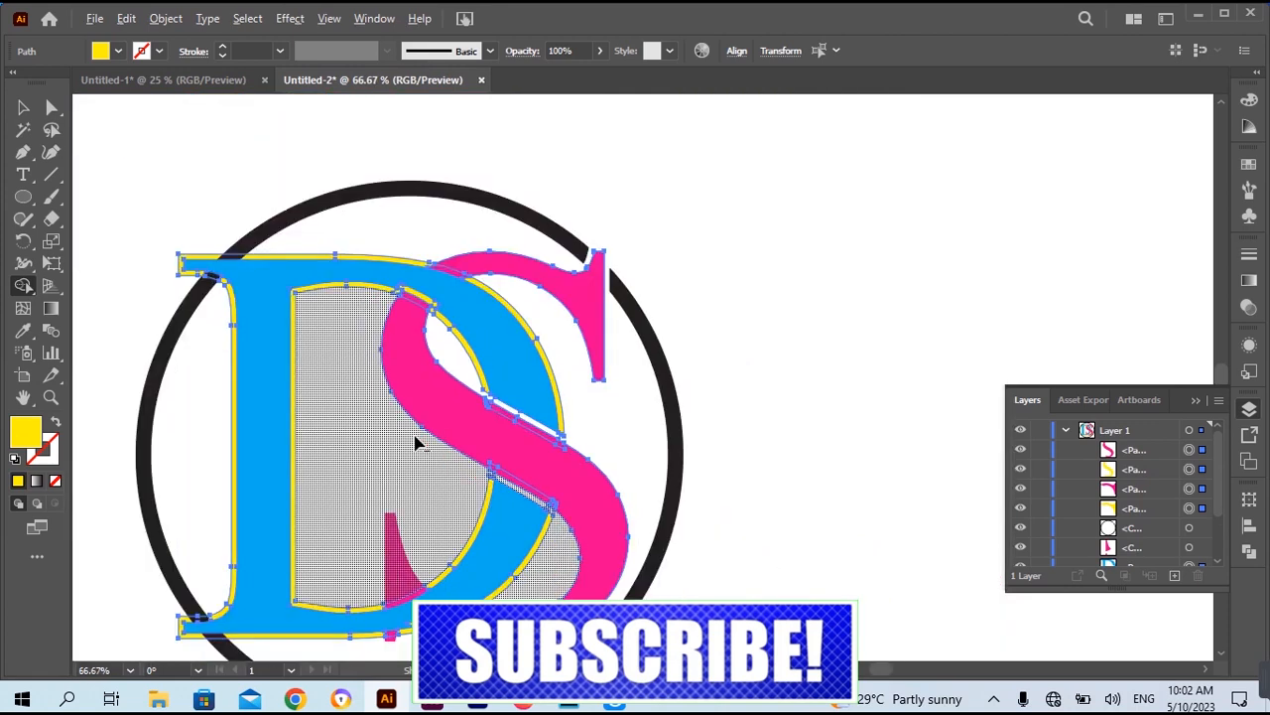
pyautogui.scroll(1, 414, 437)
pyautogui.click(23, 108)
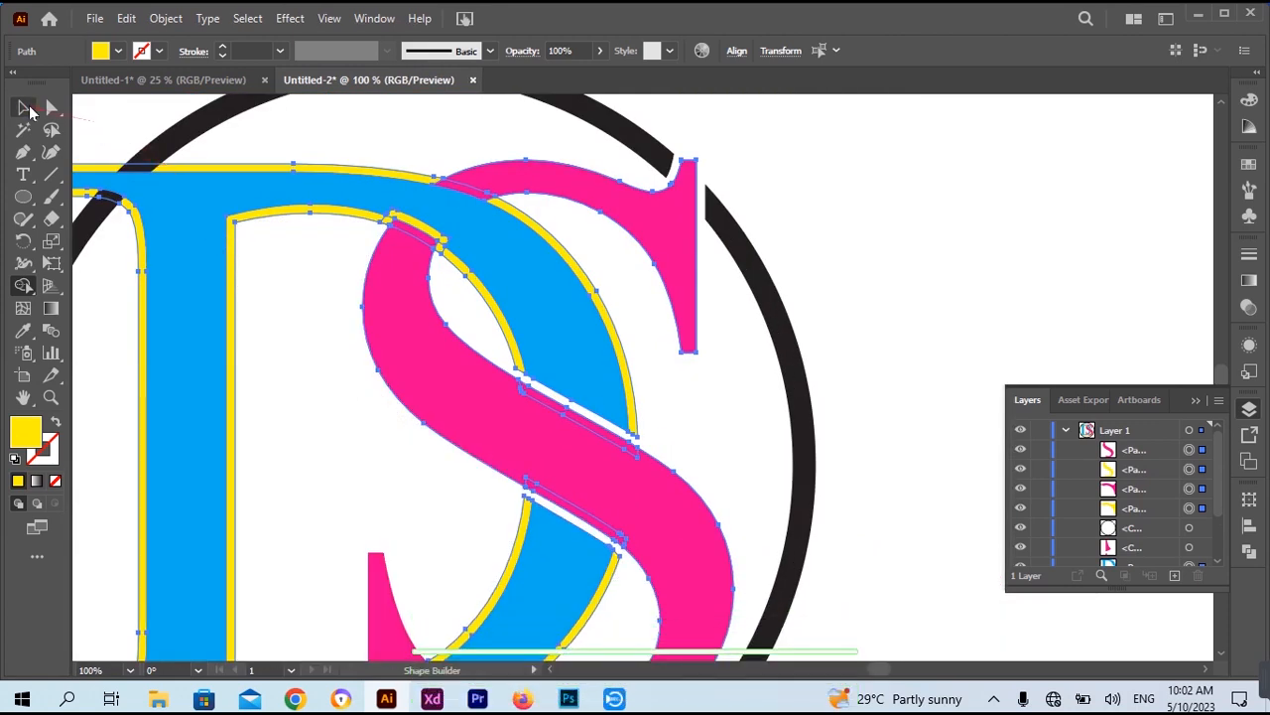
pyautogui.click(129, 133)
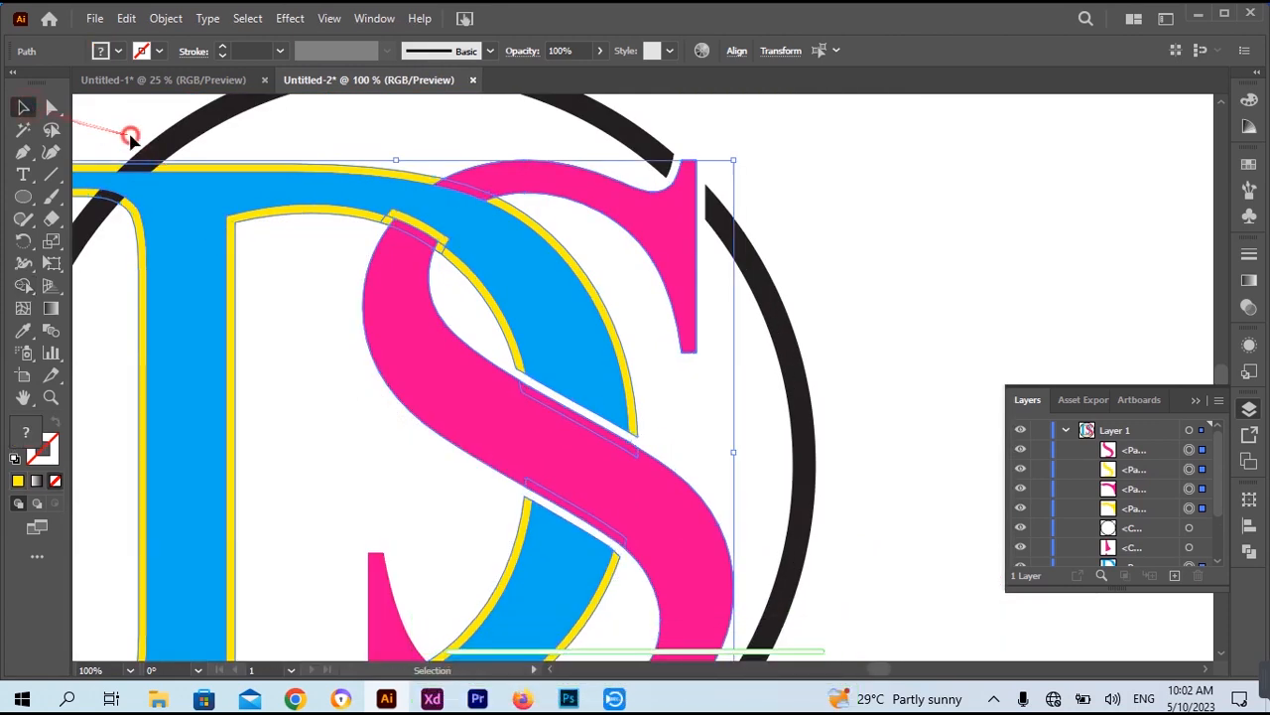
# - Bring the D's yellow offset shape to the front of all the artwork
pyautogui.click(204, 166)
pyautogui.moveTo(205, 170); pyautogui.dragTo(371, 171)
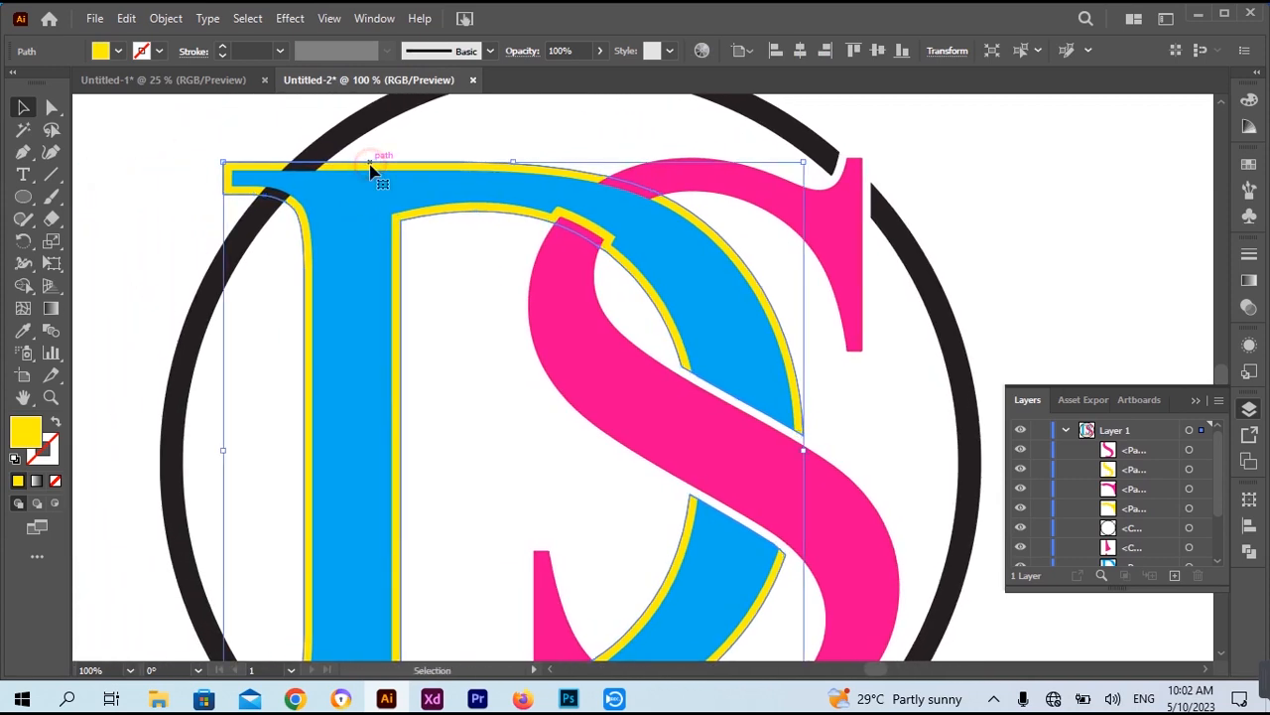
pyautogui.rightClick(370, 171)
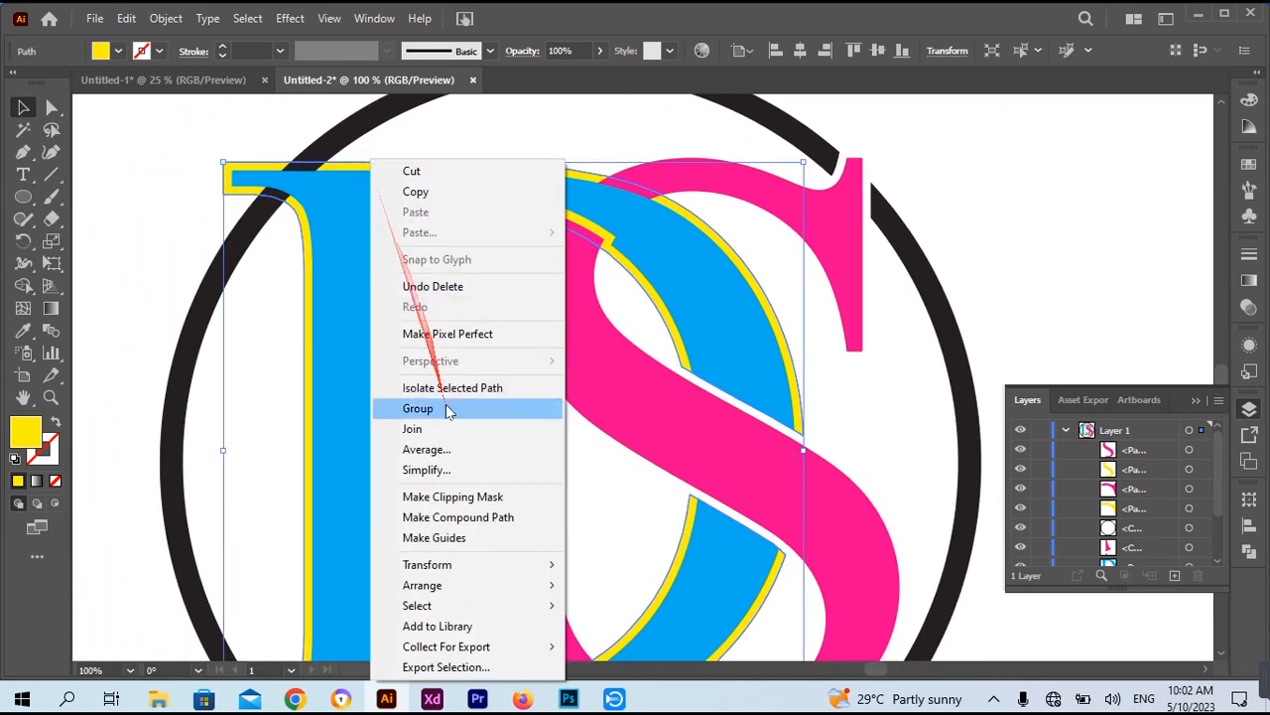
pyautogui.moveTo(492, 588)
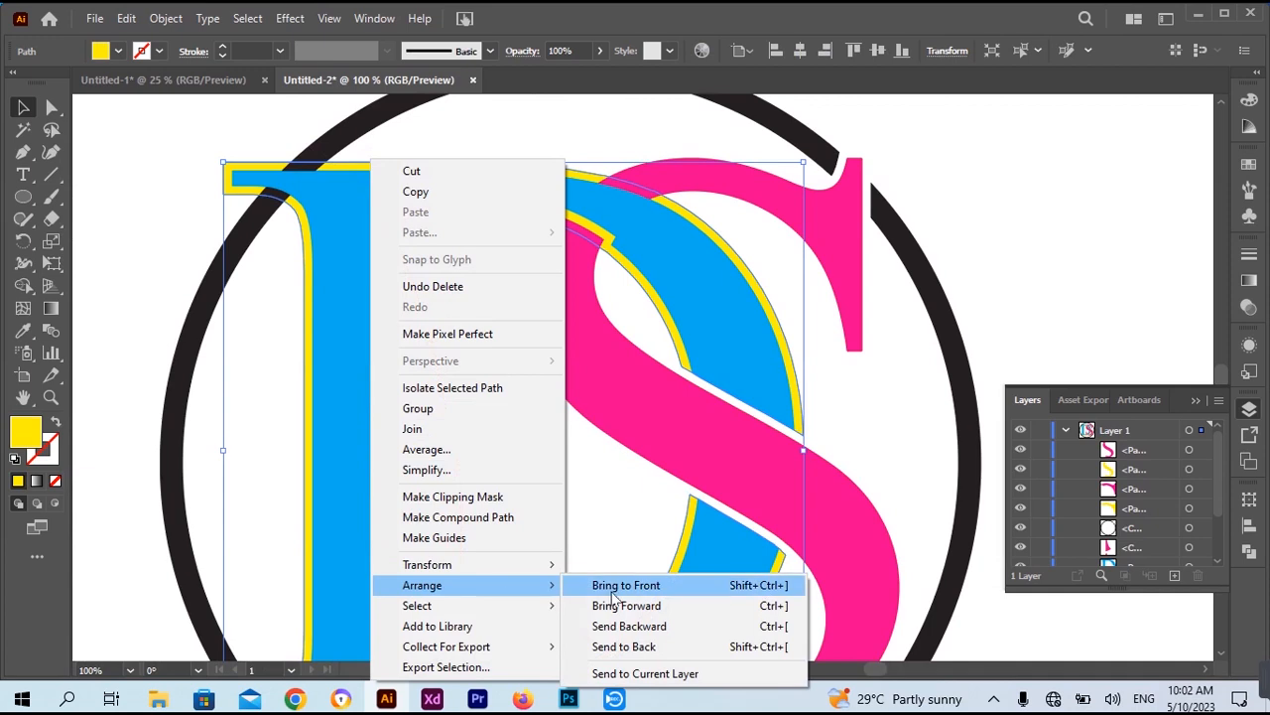
pyautogui.click(610, 587)
# - Select all the artwork and erase the offset margins around the D's upper half with Shape Builder, opening gaps at the ring and the S
pyautogui.moveTo(150, 133); pyautogui.dragTo(814, 544)
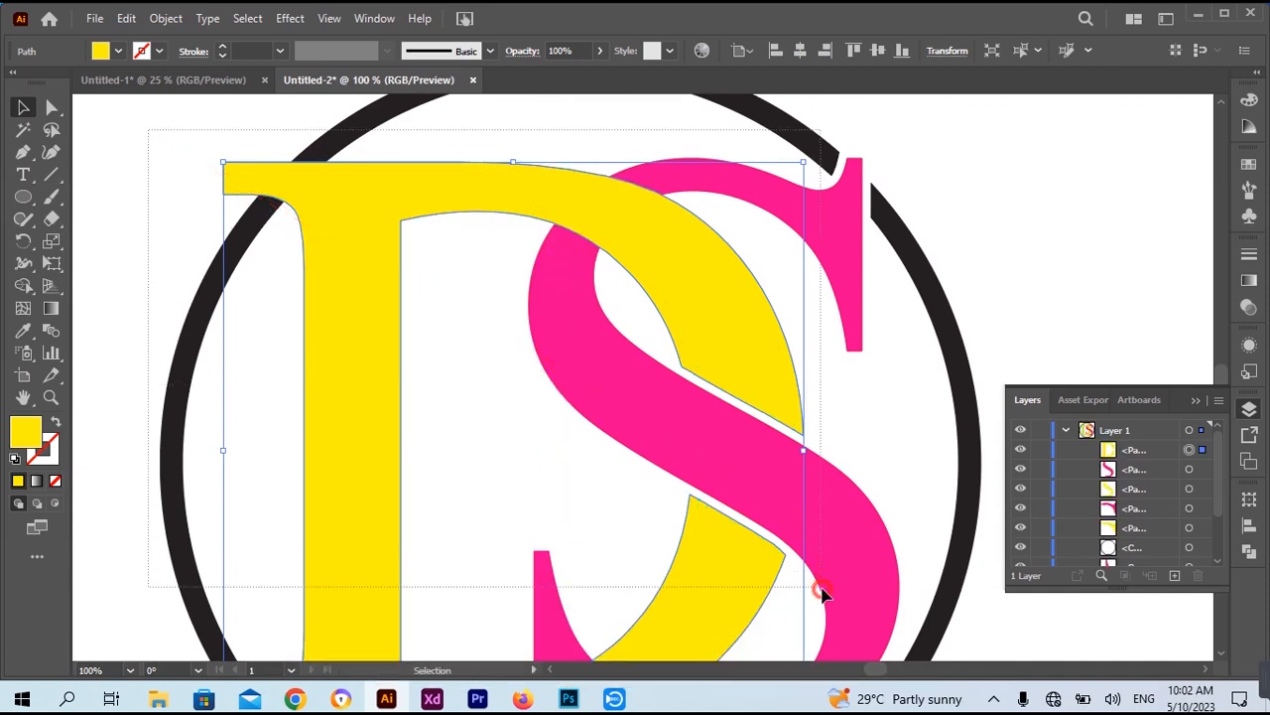
pyautogui.moveTo(822, 588); pyautogui.dragTo(821, 589)
pyautogui.scroll(1, 235, 315)
pyautogui.click(18, 286)
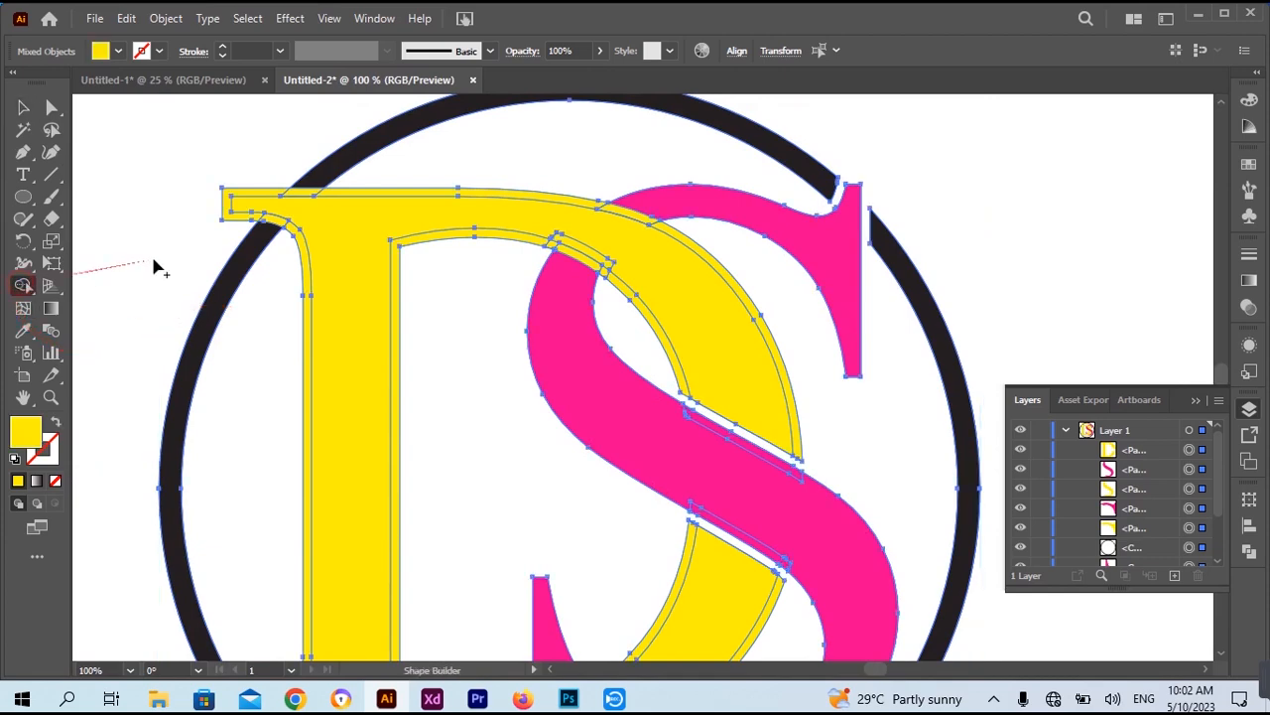
pyautogui.moveTo(263, 193); pyautogui.dragTo(343, 192)
pyautogui.scroll(1, 342, 192)
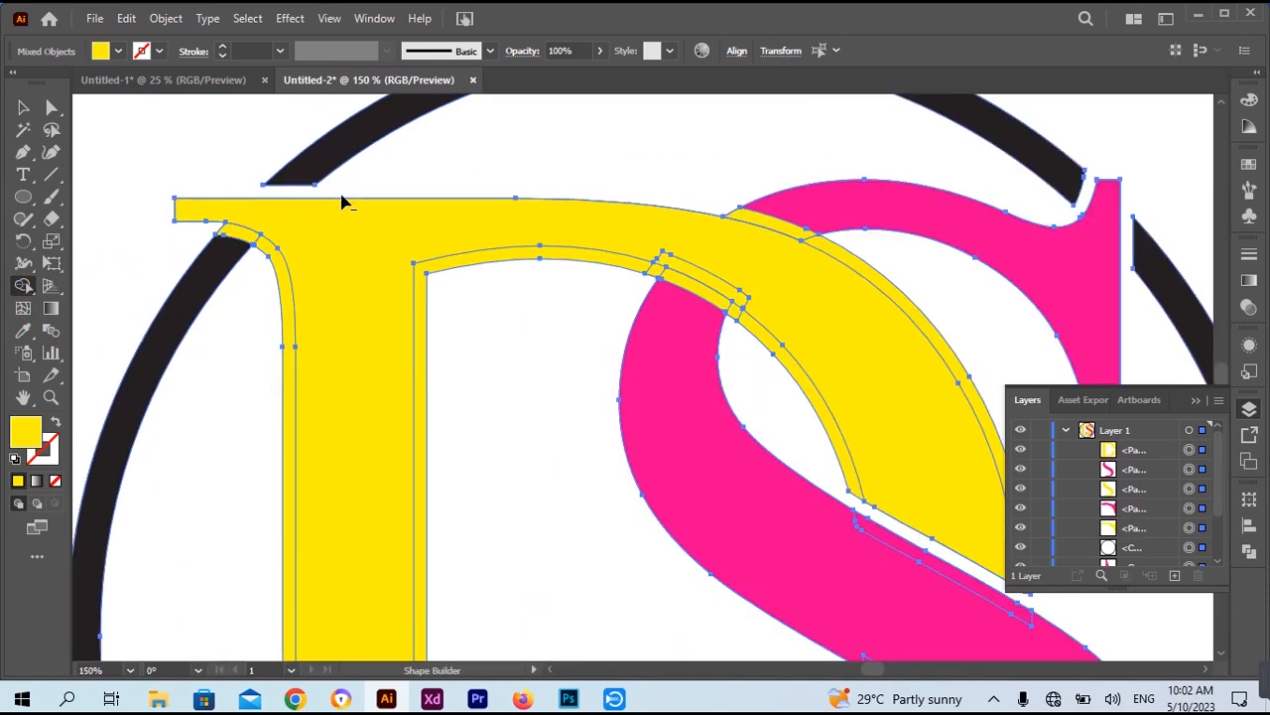
pyautogui.keyDown('alt'); pyautogui.click(776, 232); pyautogui.keyUp('alt')
pyautogui.keyDown('alt'); pyautogui.click(720, 307); pyautogui.keyUp('alt')
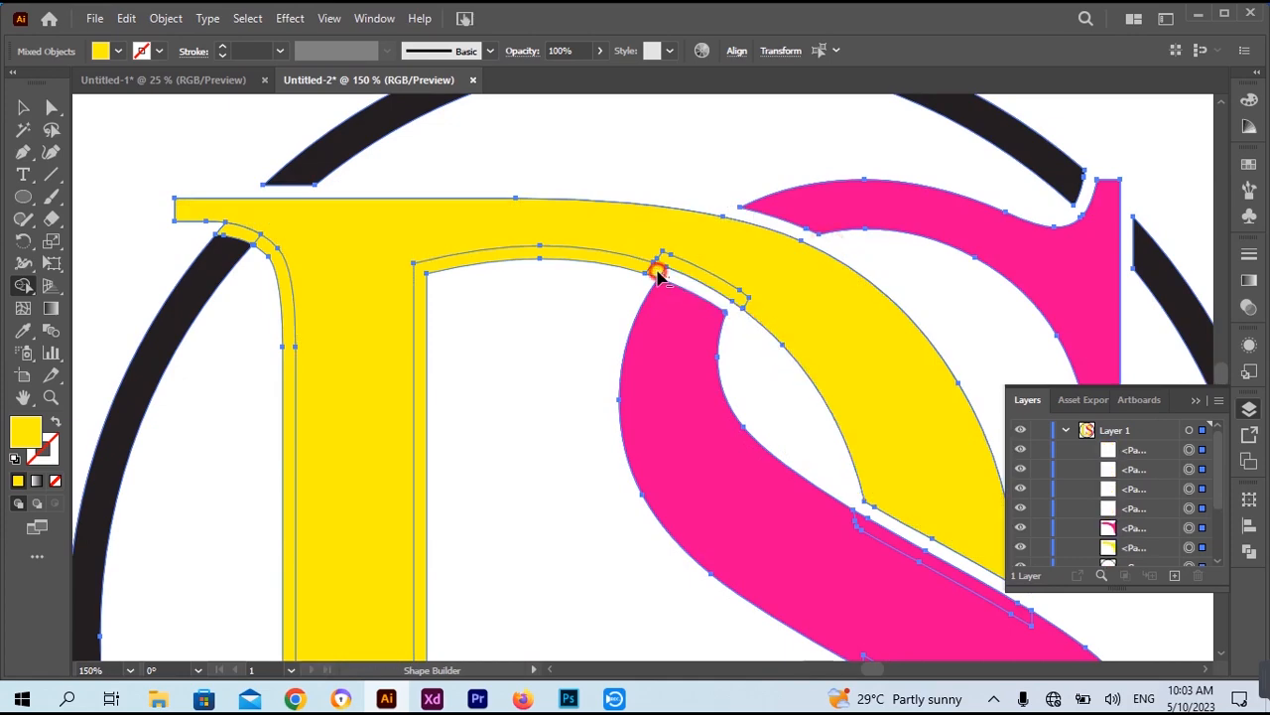
pyautogui.keyDown('alt'); pyautogui.click(266, 250); pyautogui.keyUp('alt')
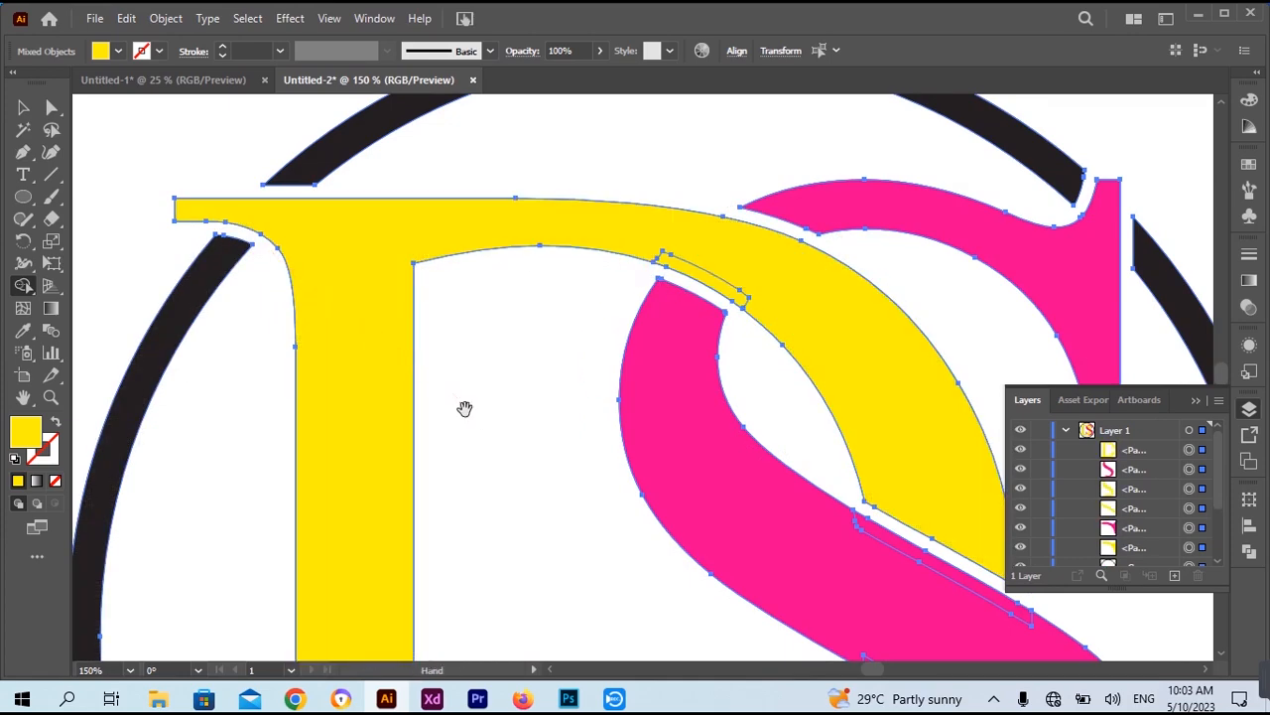
# - Erase the offset margins around the D's lower half with Shape Builder, separating it from the S's lower serif, its bottom curve and the ring
pyautogui.moveTo(465, 408); pyautogui.dragTo(330, 149)
pyautogui.moveTo(434, 465); pyautogui.dragTo(431, 213)
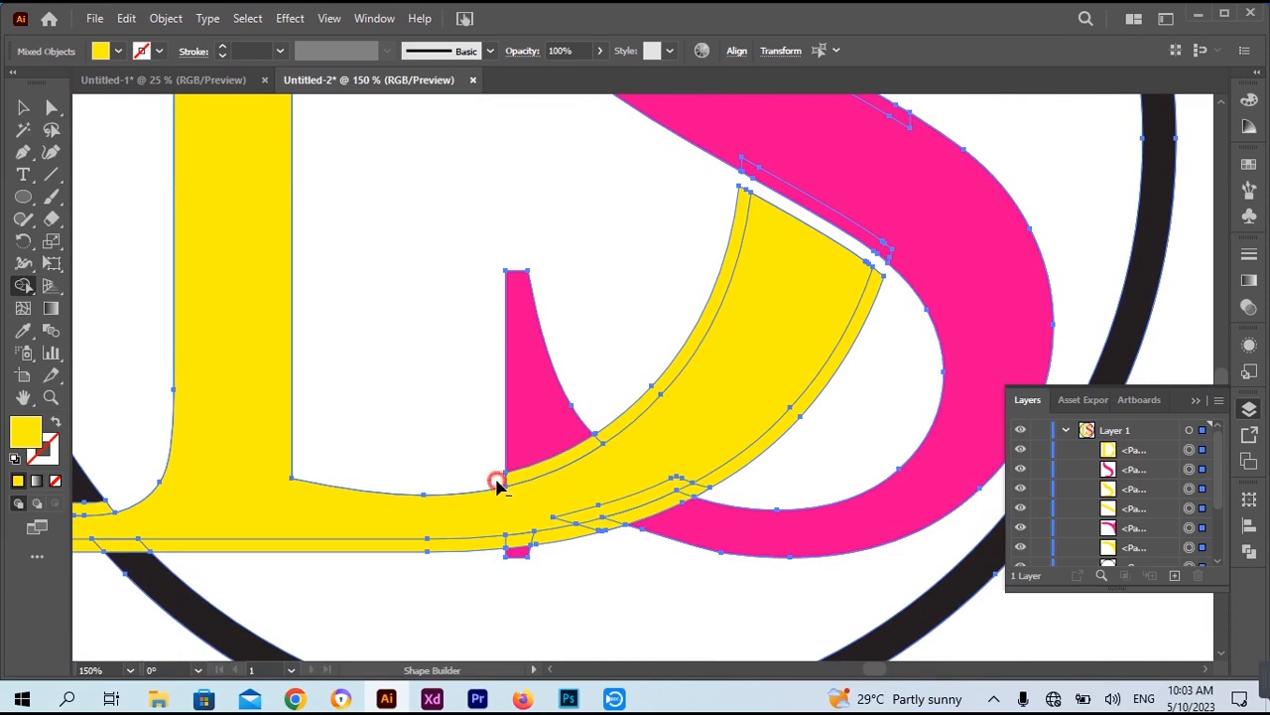
pyautogui.keyDown('alt'); pyautogui.click(556, 469); pyautogui.keyUp('alt')
pyautogui.keyDown('alt'); pyautogui.click(500, 543); pyautogui.keyUp('alt')
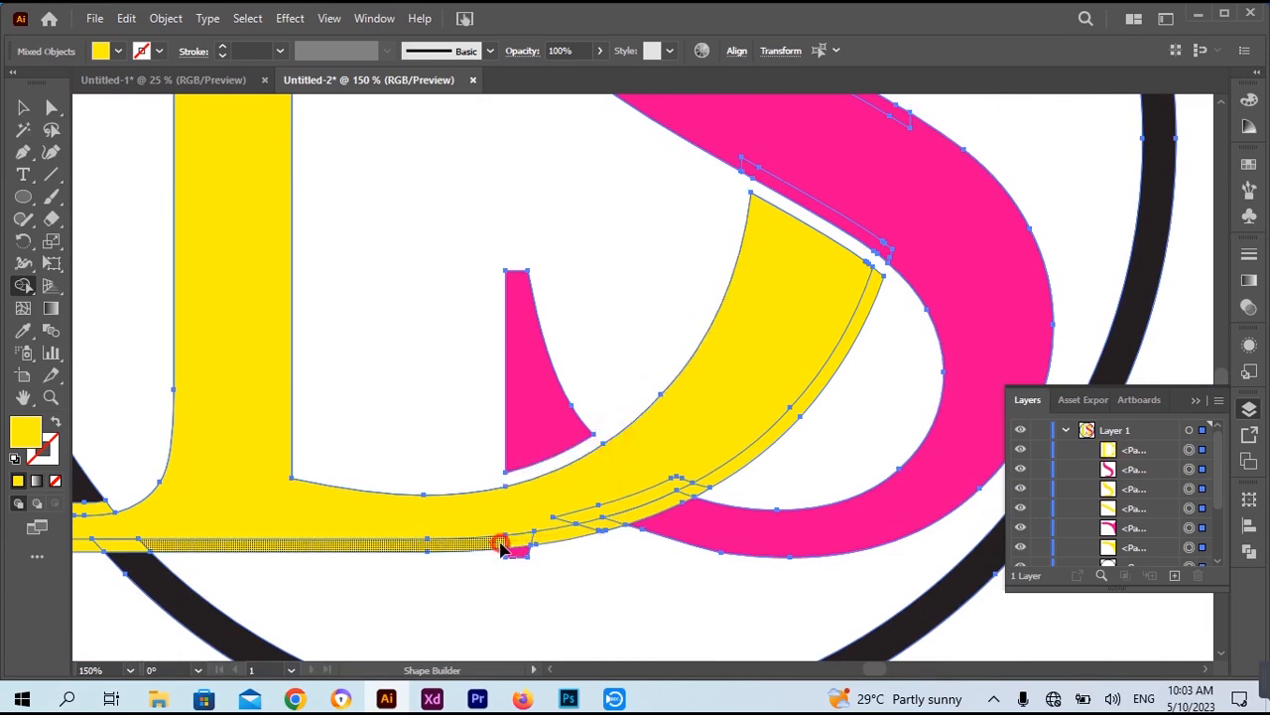
pyautogui.moveTo(600, 526); pyautogui.dragTo(709, 486)
pyautogui.moveTo(185, 540)
pyautogui.mouseDown()
pyautogui.moveTo(395, 502)
pyautogui.moveTo(268, 486)
pyautogui.mouseUp()
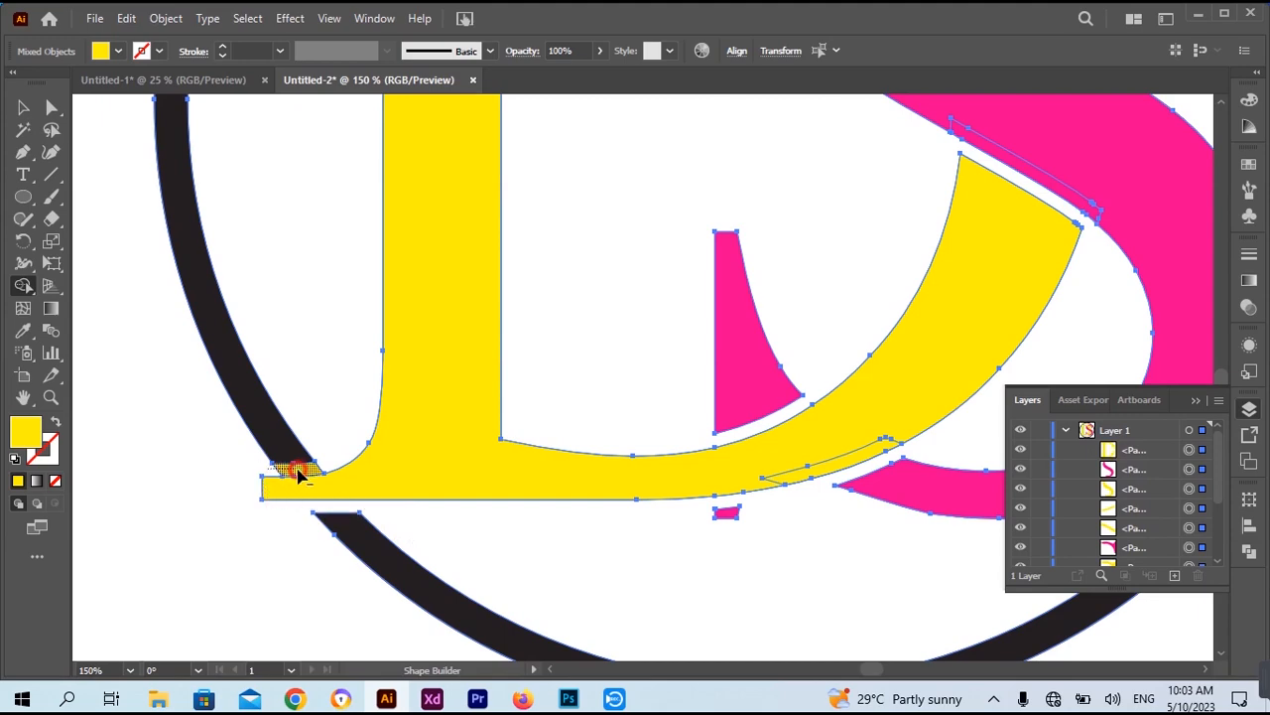
pyautogui.keyDown('alt'); pyautogui.scroll(-2, 299, 476); pyautogui.keyUp('alt')
pyautogui.moveTo(389, 399); pyautogui.dragTo(390, 412)
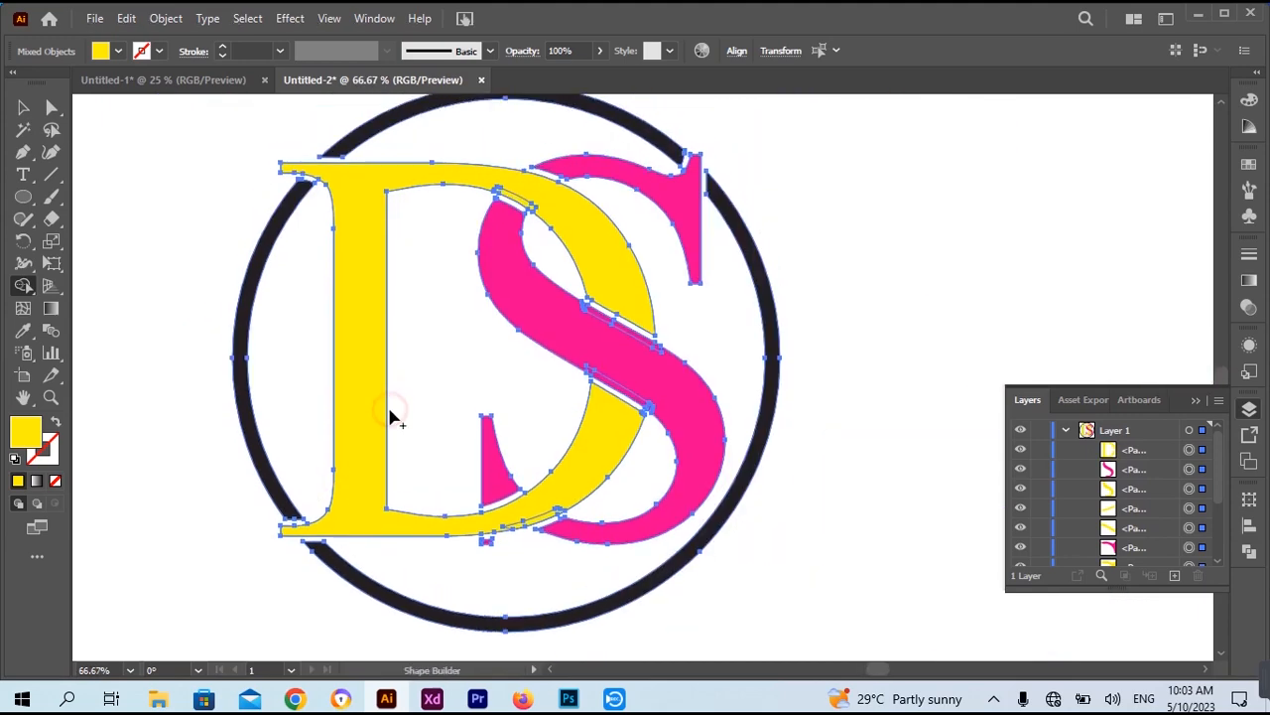
# - Deselect the artwork, then select the yellow offset shape covering the D and delete it
pyautogui.click(23, 107)
pyautogui.click(156, 168)
pyautogui.click(363, 177)
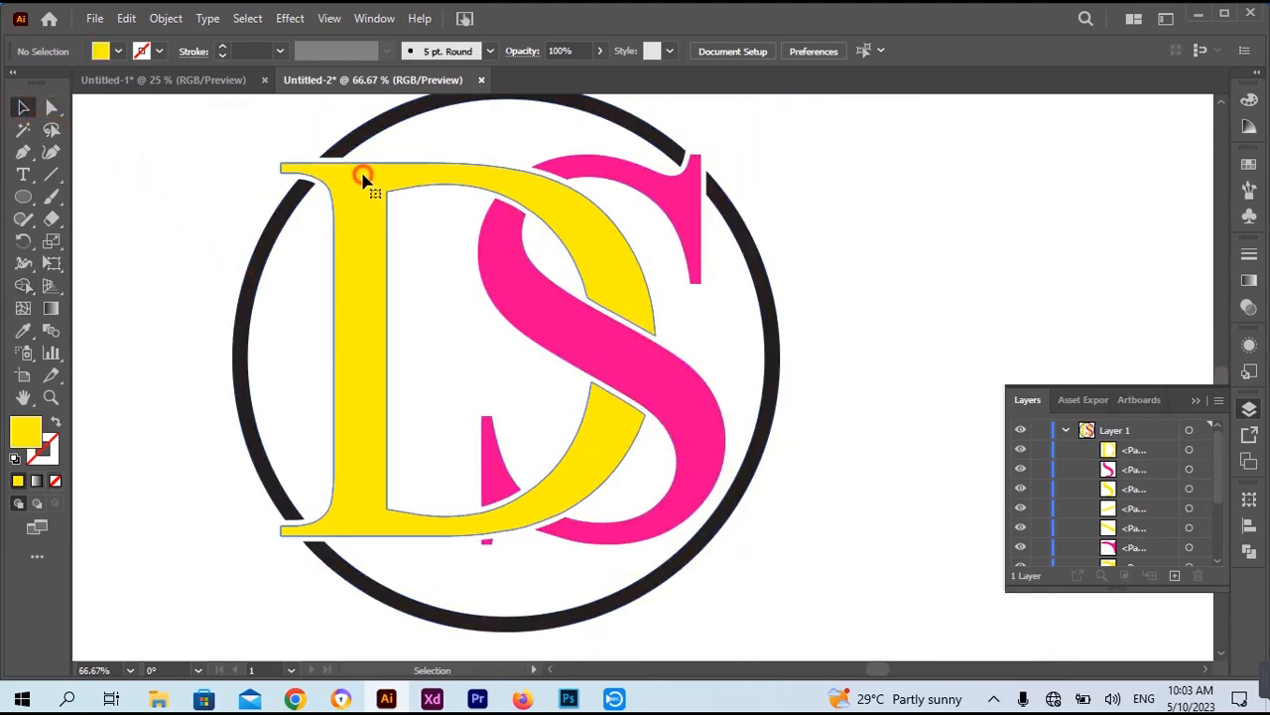
pyautogui.moveTo(364, 178); pyautogui.dragTo(352, 208)
pyautogui.press('Delete')
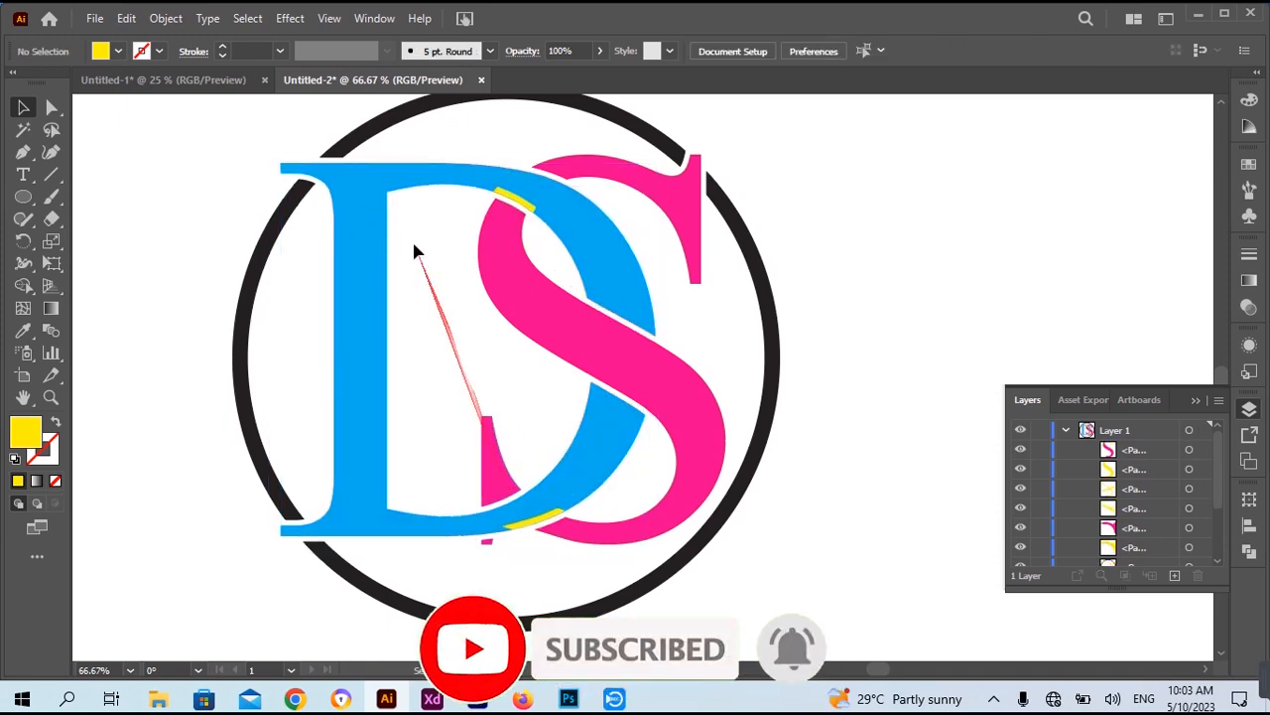
# - Select all the artwork and merge the leftover yellow slivers into the D's bowl with Shape Builder, using a CMYK Cyan fill
pyautogui.moveTo(270, 124); pyautogui.dragTo(701, 596)
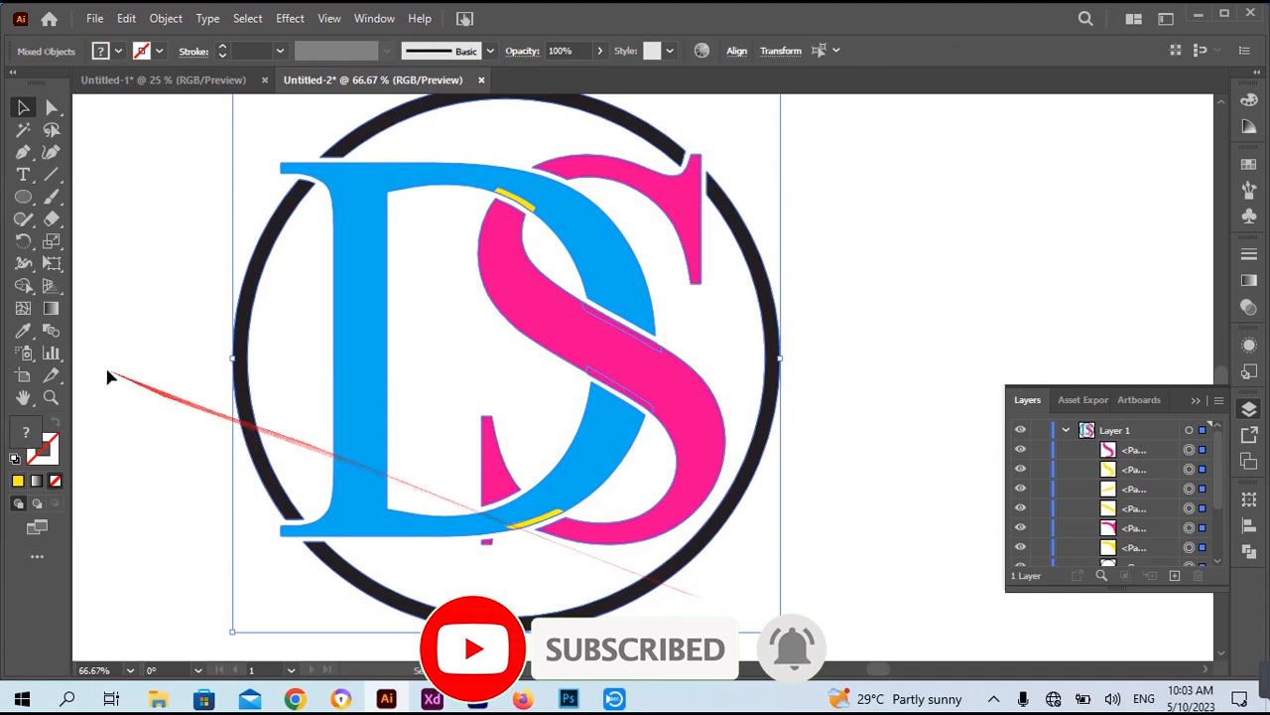
pyautogui.click(23, 285)
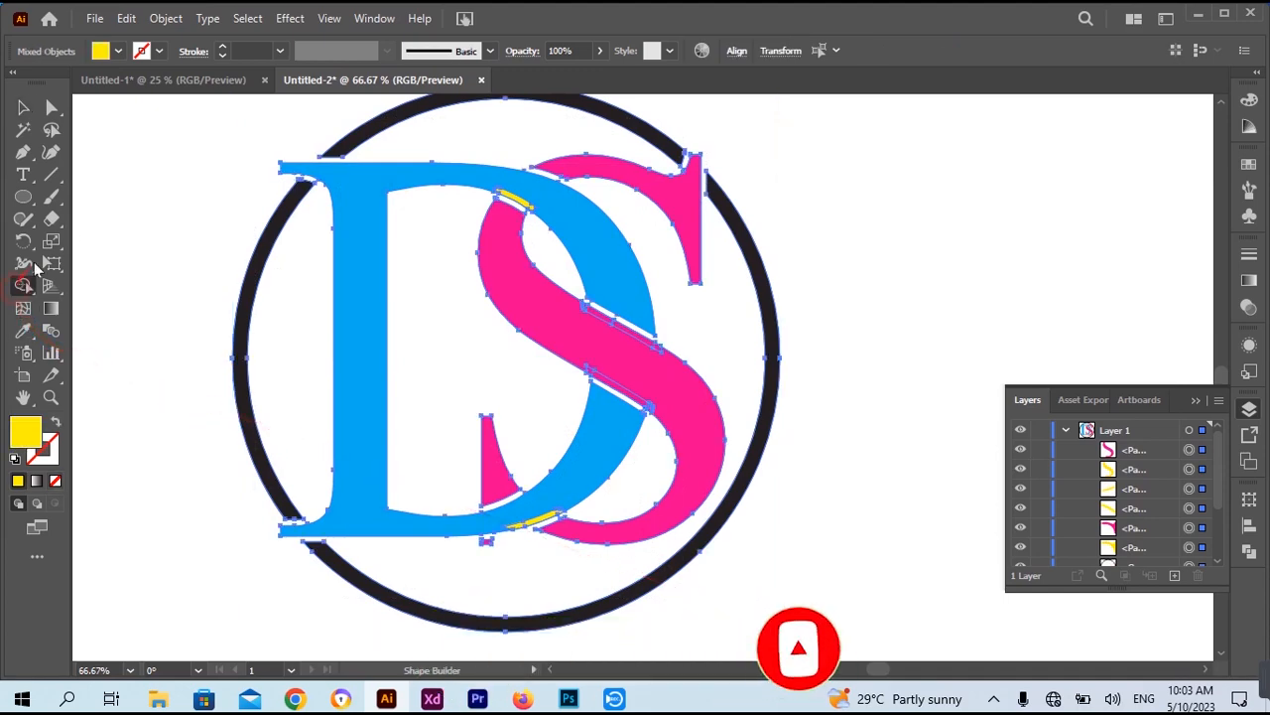
pyautogui.click(119, 52)
pyautogui.click(103, 81)
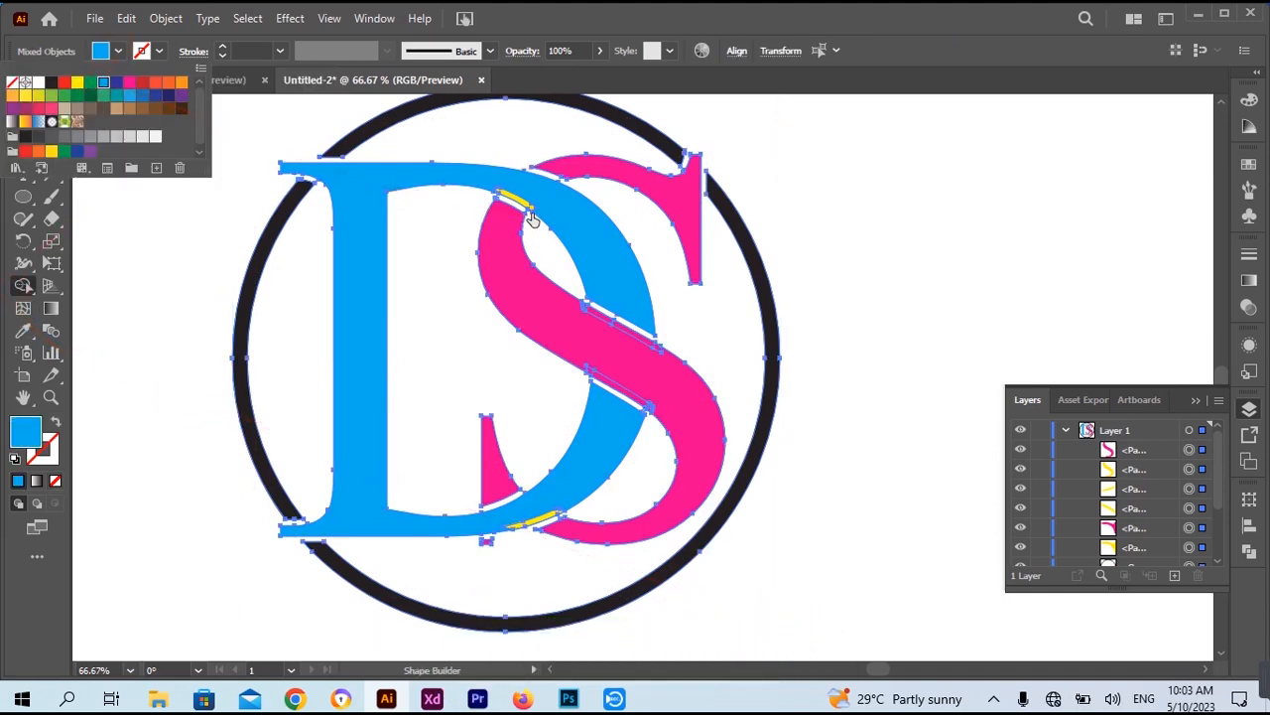
pyautogui.scroll(2, 504, 229)
pyautogui.moveTo(550, 210); pyautogui.dragTo(483, 59)
pyautogui.moveTo(513, 599); pyautogui.dragTo(500, 597)
pyautogui.moveTo(536, 446); pyautogui.dragTo(485, 508)
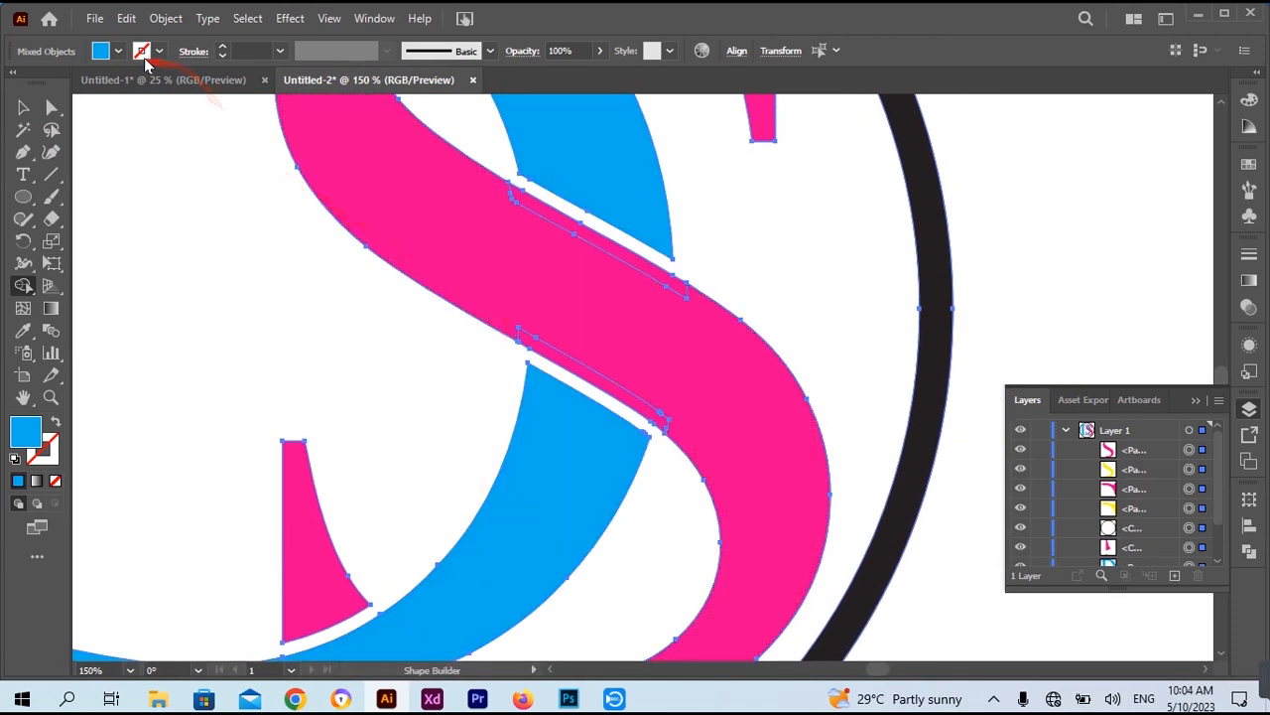
# - Merge the leftover offset pieces along the S's diagonal into the S with Shape Builder, using a CMYK Magenta fill, and deselect the artwork
pyautogui.click(118, 51)
pyautogui.click(130, 79)
pyautogui.moveTo(558, 362); pyautogui.dragTo(561, 364)
pyautogui.moveTo(651, 277)
pyautogui.mouseDown()
pyautogui.moveTo(562, 533)
pyautogui.moveTo(566, 561)
pyautogui.mouseUp()
pyautogui.moveTo(479, 333); pyautogui.dragTo(574, 99)
pyautogui.moveTo(536, 476); pyautogui.dragTo(592, 258)
pyautogui.scroll(-1, 368, 400)
pyautogui.scroll(-1, 367, 400)
pyautogui.moveTo(310, 277); pyautogui.dragTo(506, 375)
pyautogui.click(23, 108)
pyautogui.click(151, 185)
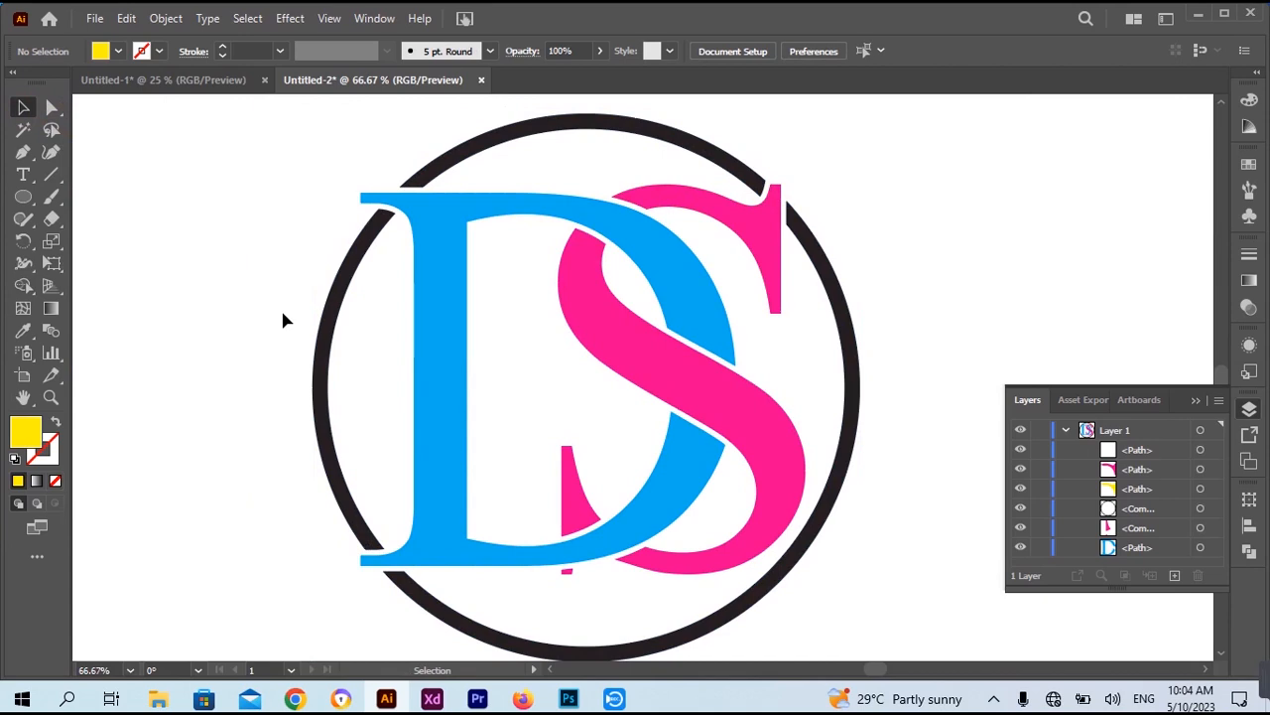
# - Add a text line below the ring, enlarge it to about 72 pt and make it read "TageLine Here"
pyautogui.scroll(-1, 516, 286)
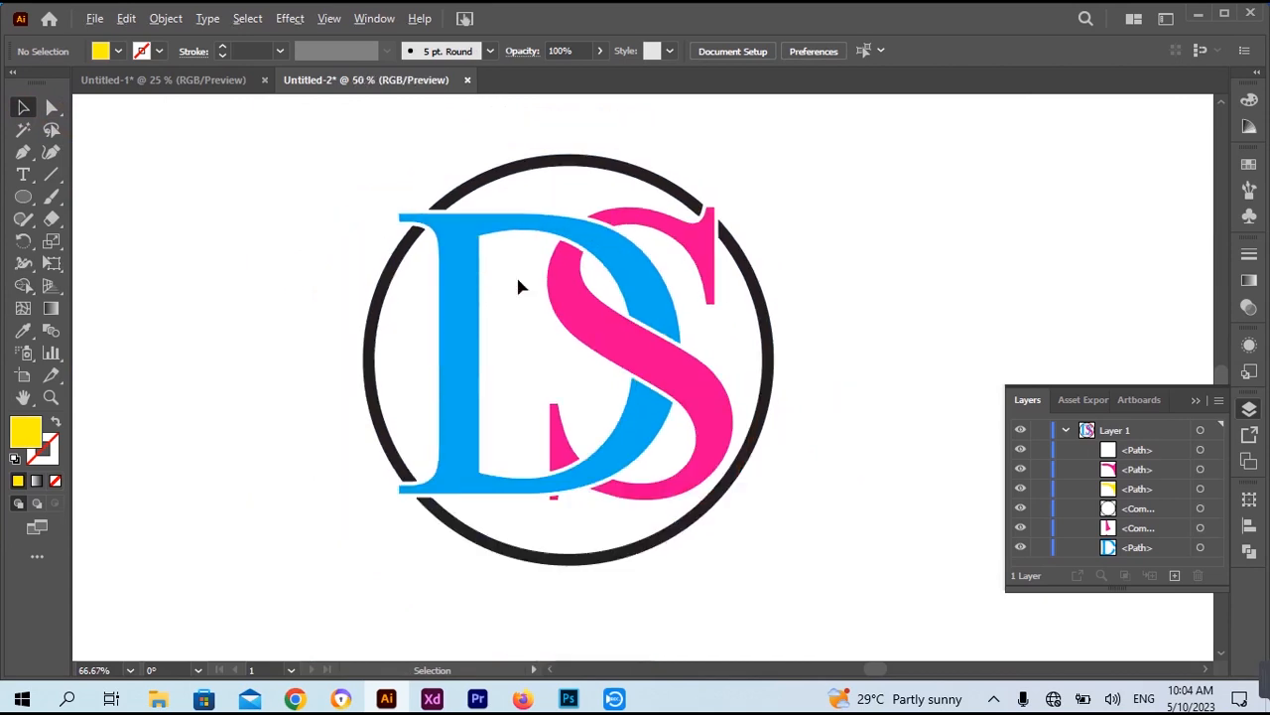
pyautogui.click(23, 175)
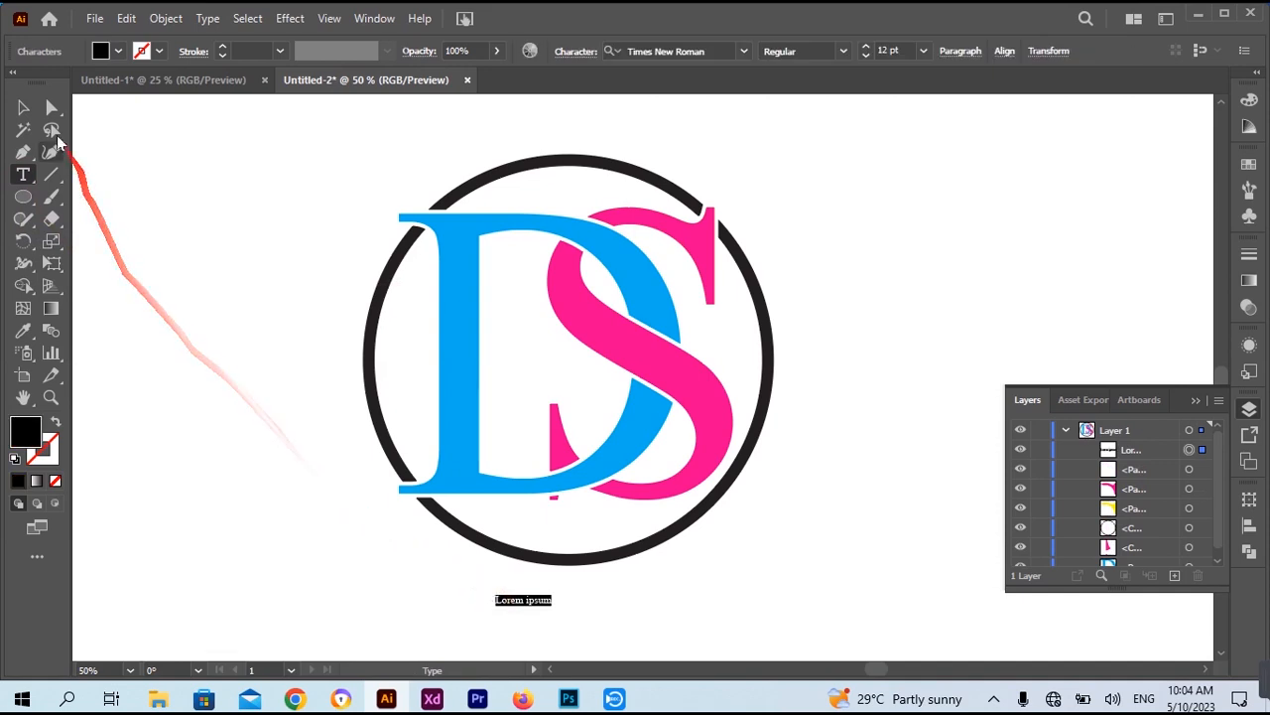
pyautogui.click(23, 107)
pyautogui.moveTo(549, 609); pyautogui.dragTo(566, 568)
pyautogui.press('t')
pyautogui.moveTo(431, 551); pyautogui.dragTo(917, 551)
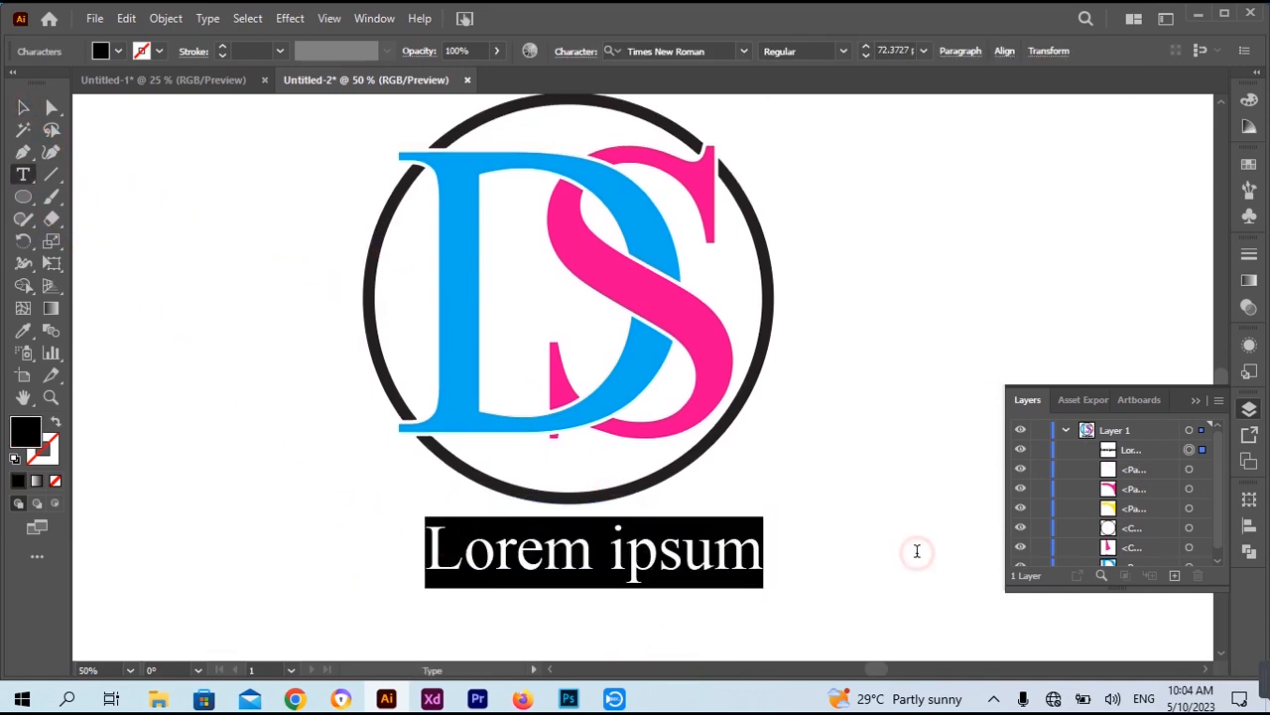
pyautogui.write('TageLine Here')
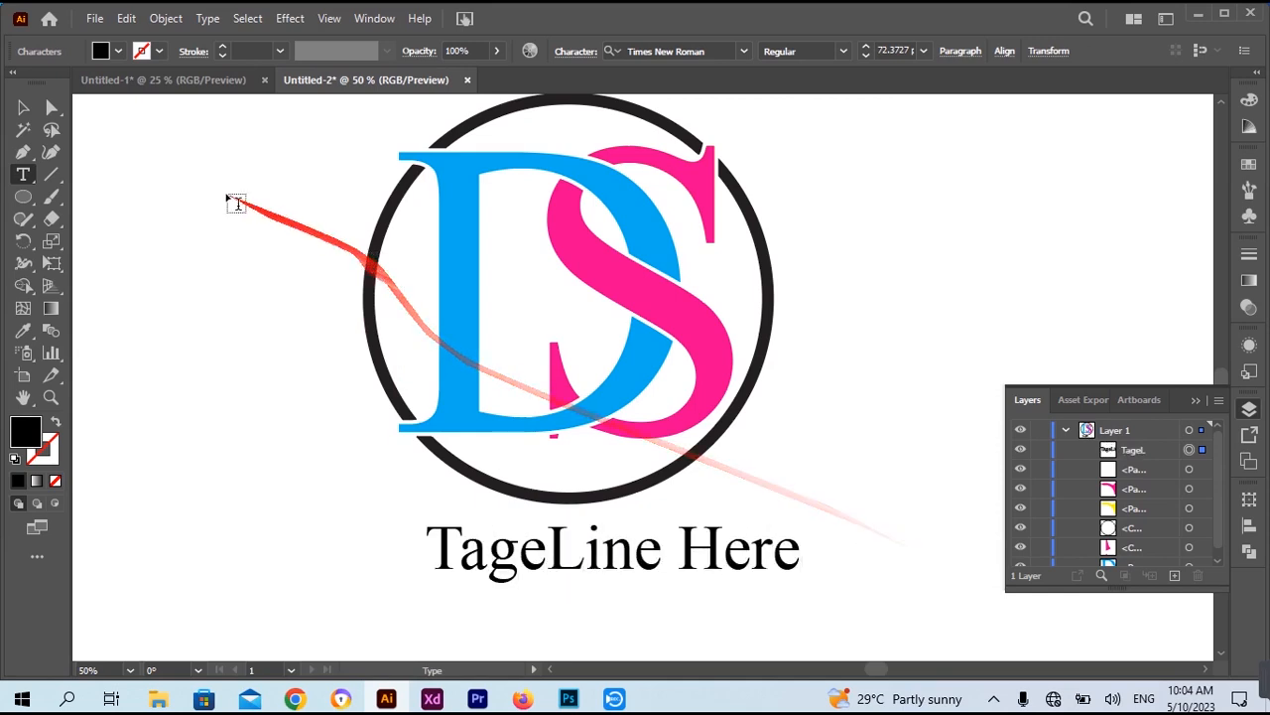
# - Set the tagline's font to Times New Roman Bold
pyautogui.click(25, 108)
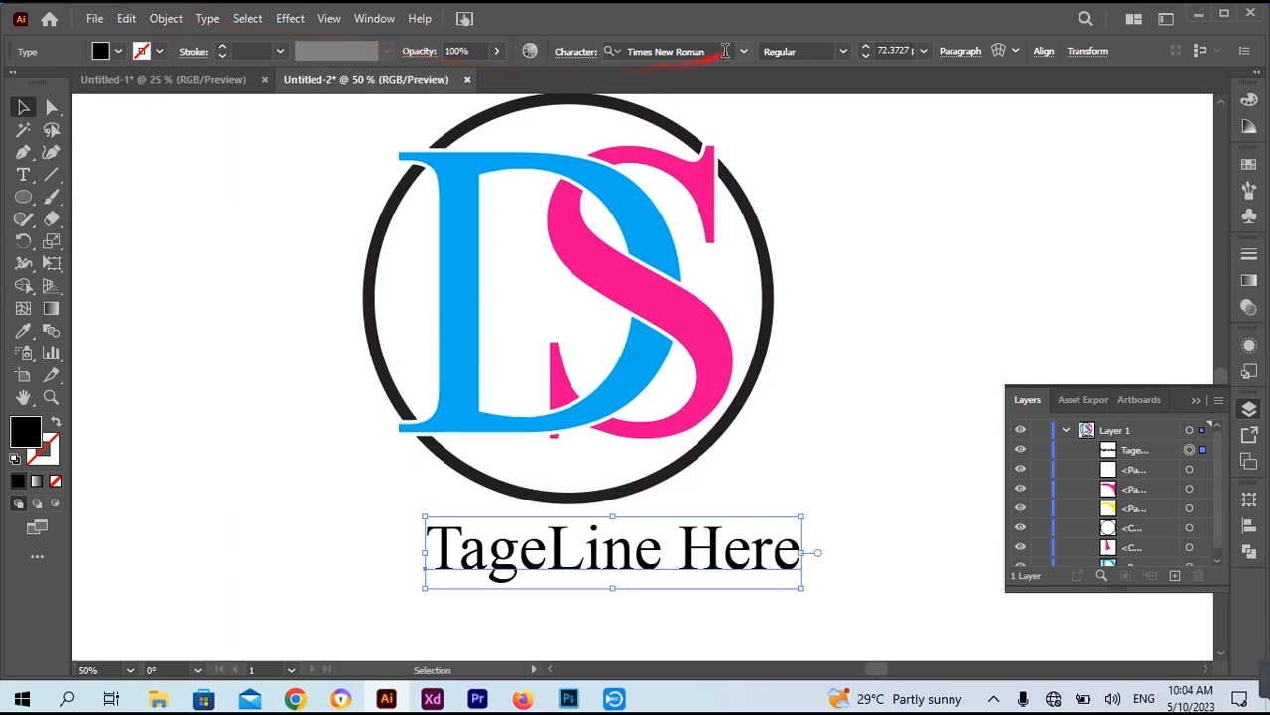
pyautogui.hscroll(3, 695, 199)
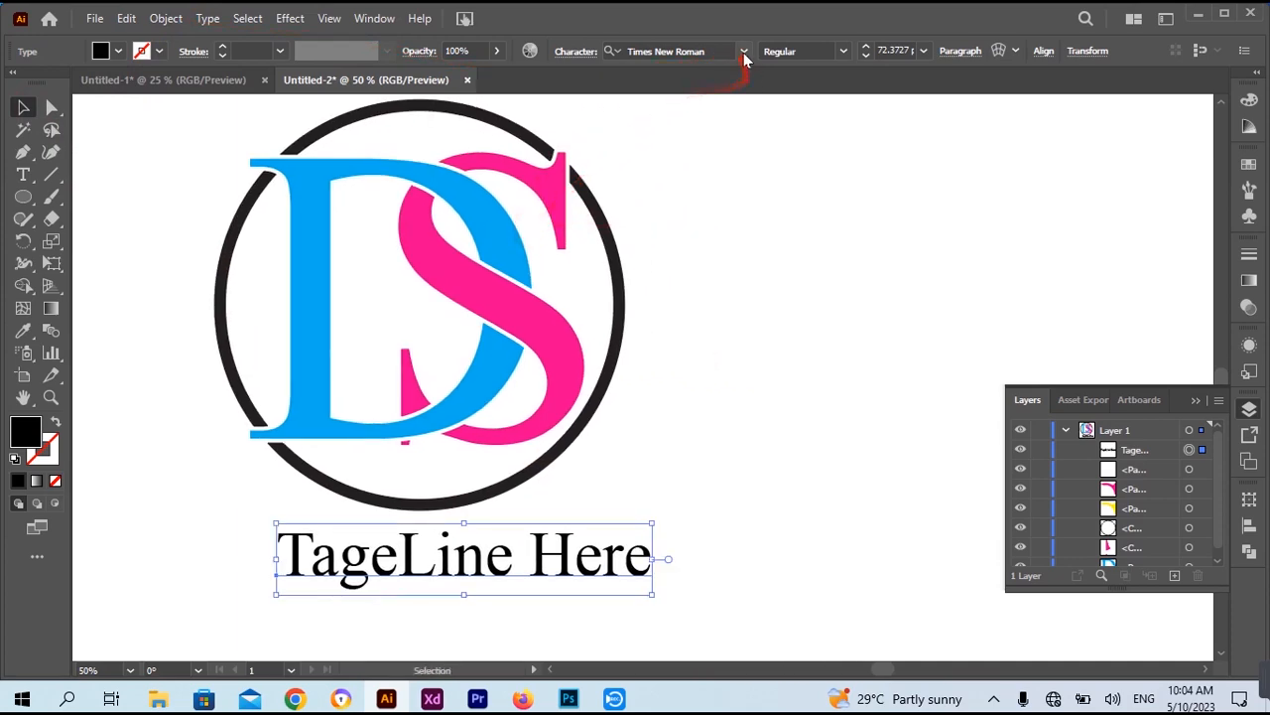
pyautogui.click(744, 55)
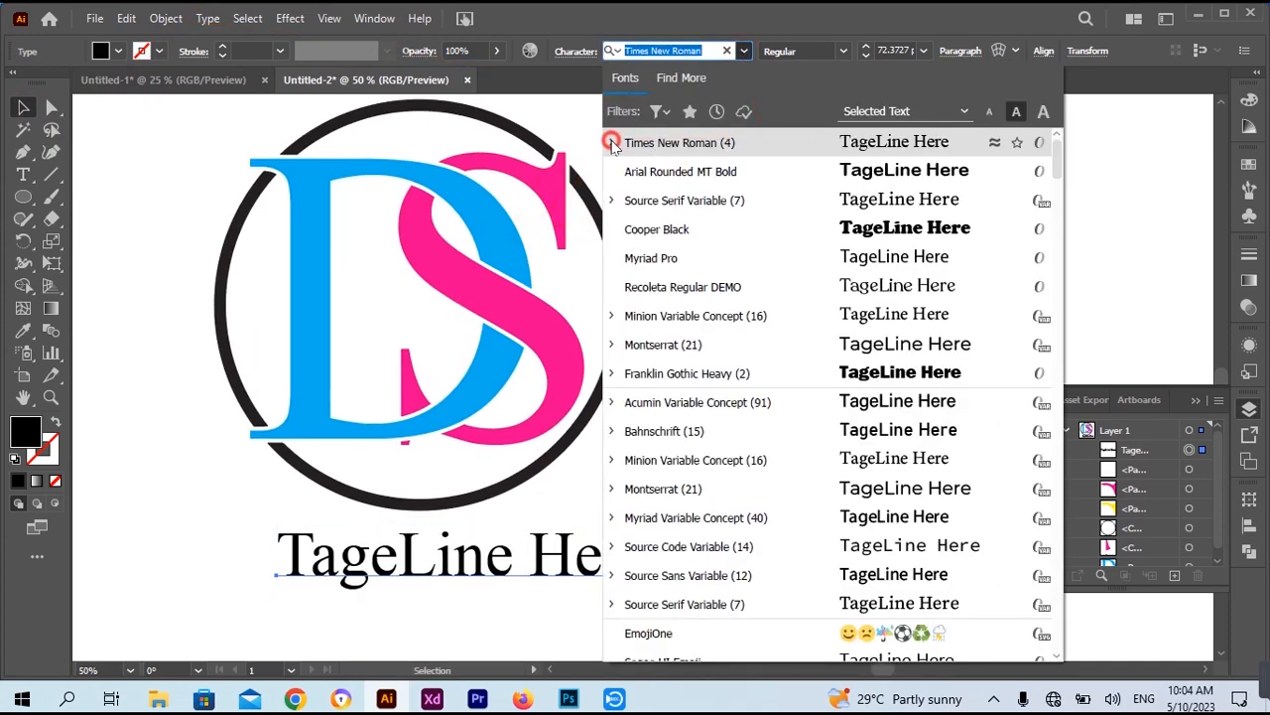
pyautogui.click(612, 142)
pyautogui.click(655, 224)
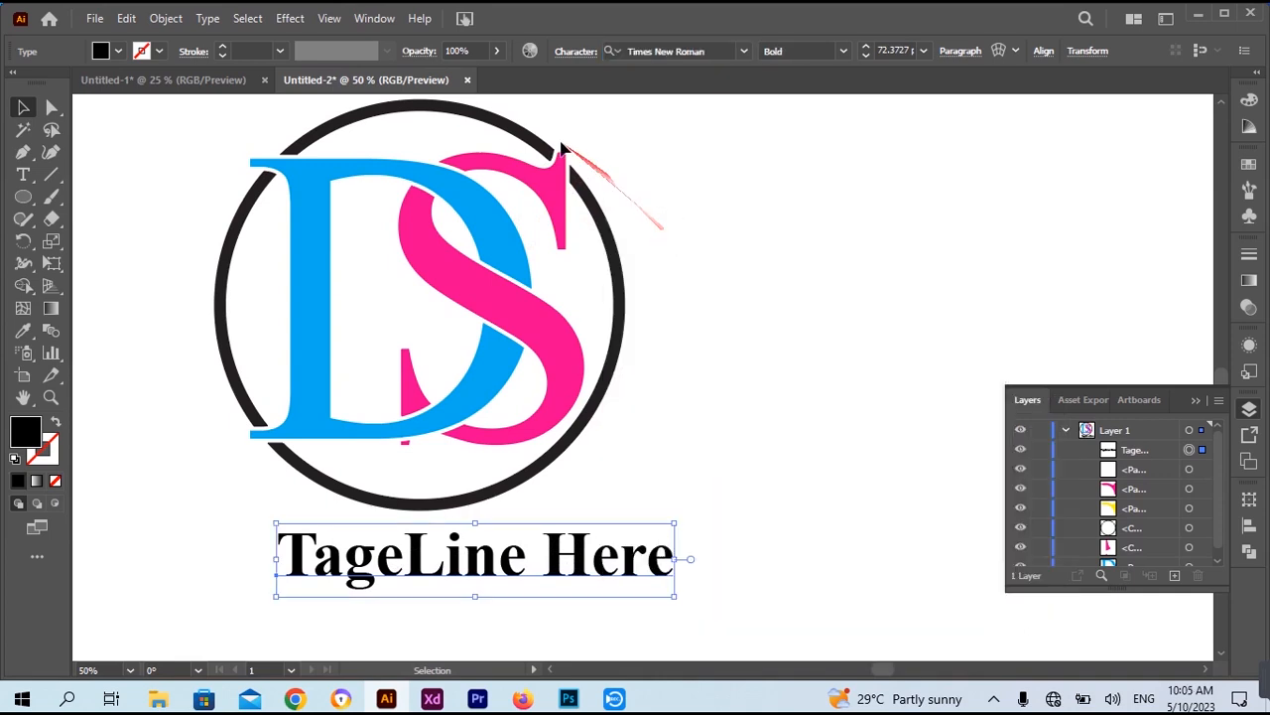
# - Expand the tagline text into outlines and fill it with CMYK Cyan
pyautogui.click(164, 18)
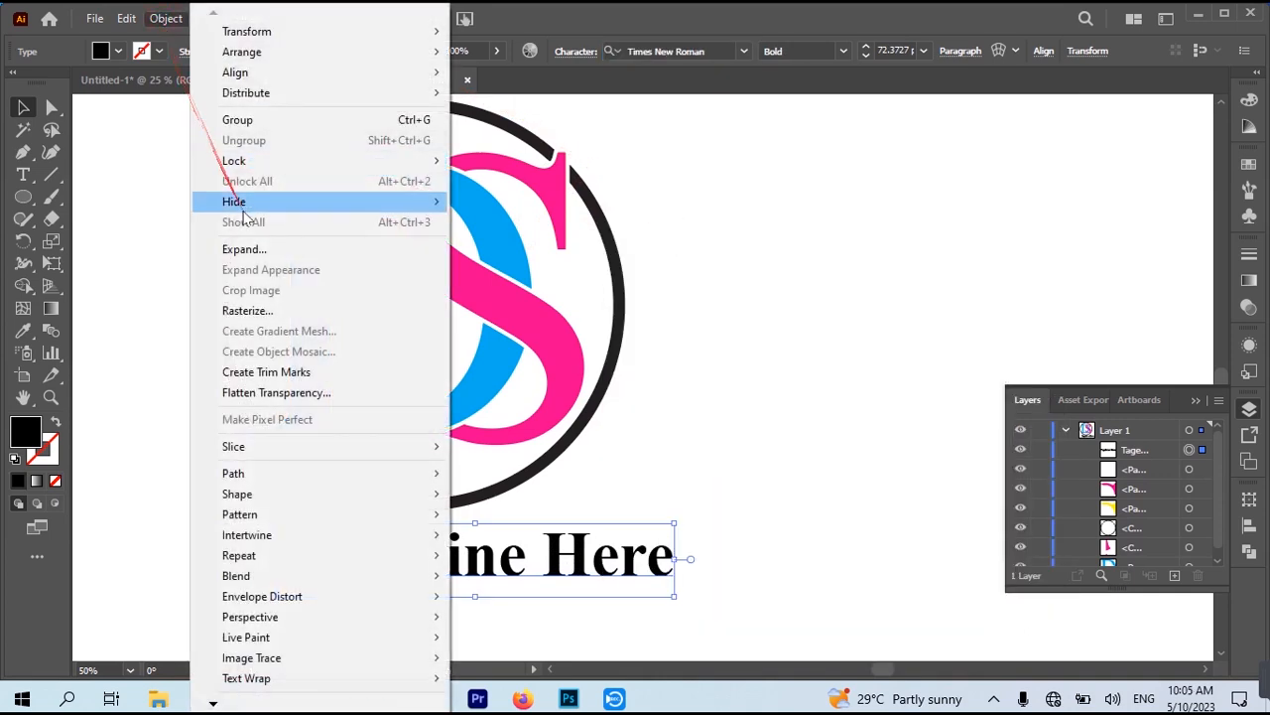
pyautogui.click(248, 247)
pyautogui.click(582, 456)
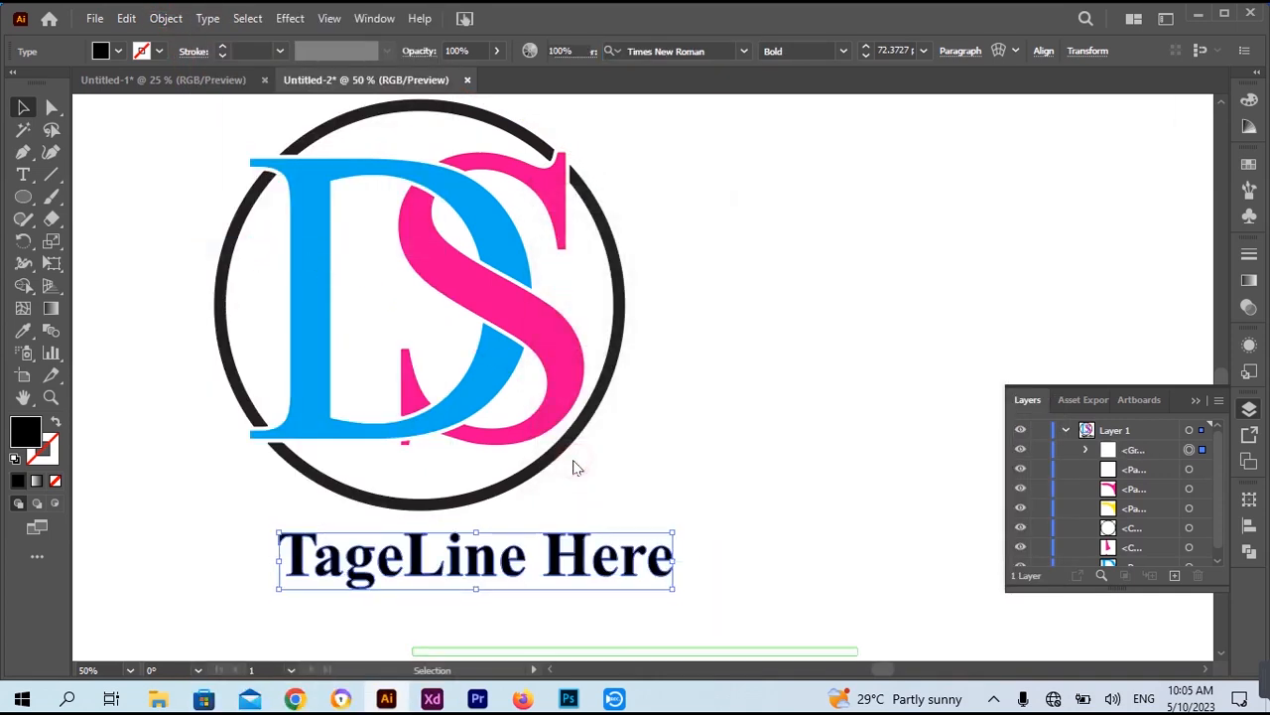
pyautogui.click(119, 52)
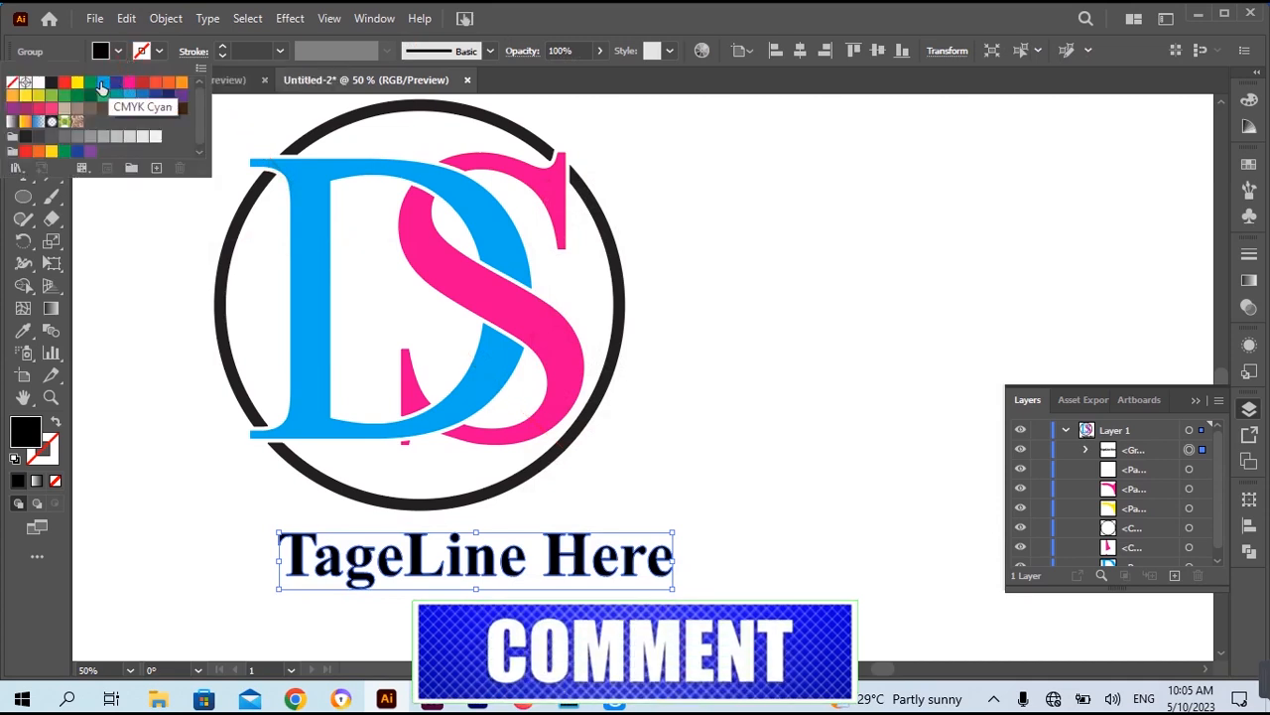
pyautogui.click(103, 87)
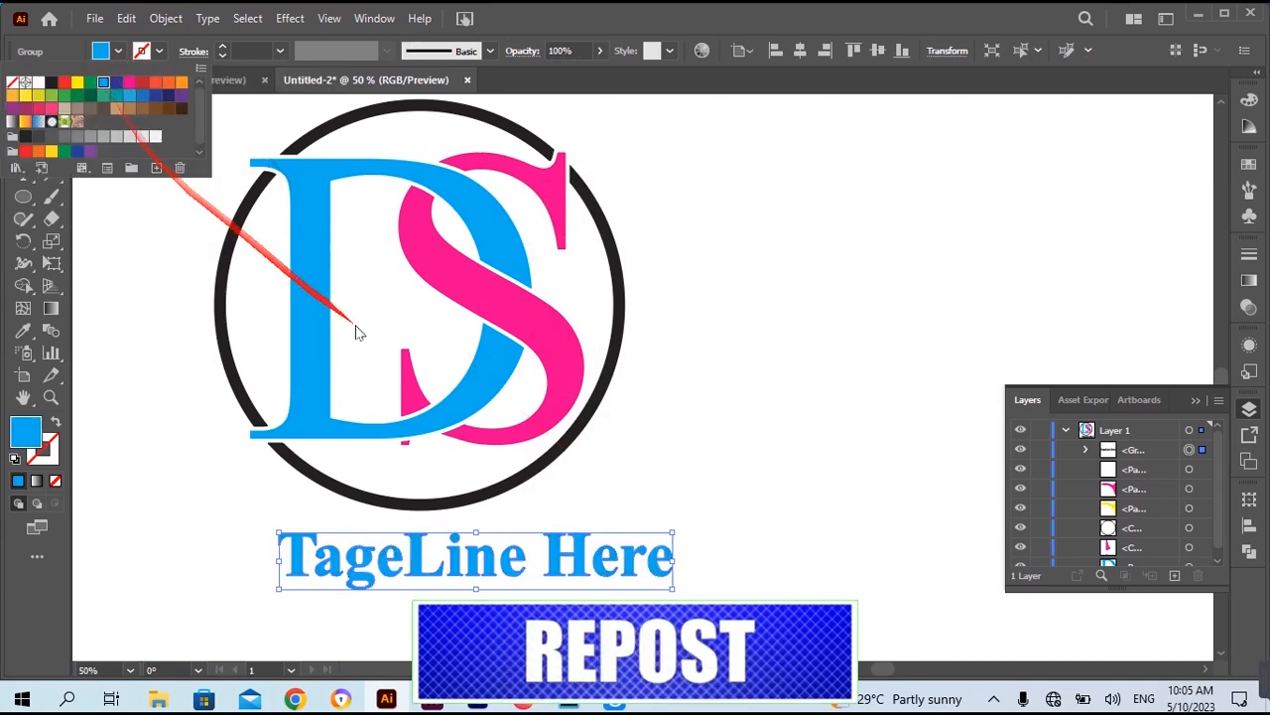
# - Select the black ring, undo its accidental move and fill it with CMYK Magenta
pyautogui.click(563, 456)
pyautogui.click(560, 459)
pyautogui.moveTo(561, 454); pyautogui.dragTo(608, 453)
pyautogui.hotkey('ctrl', 'z')
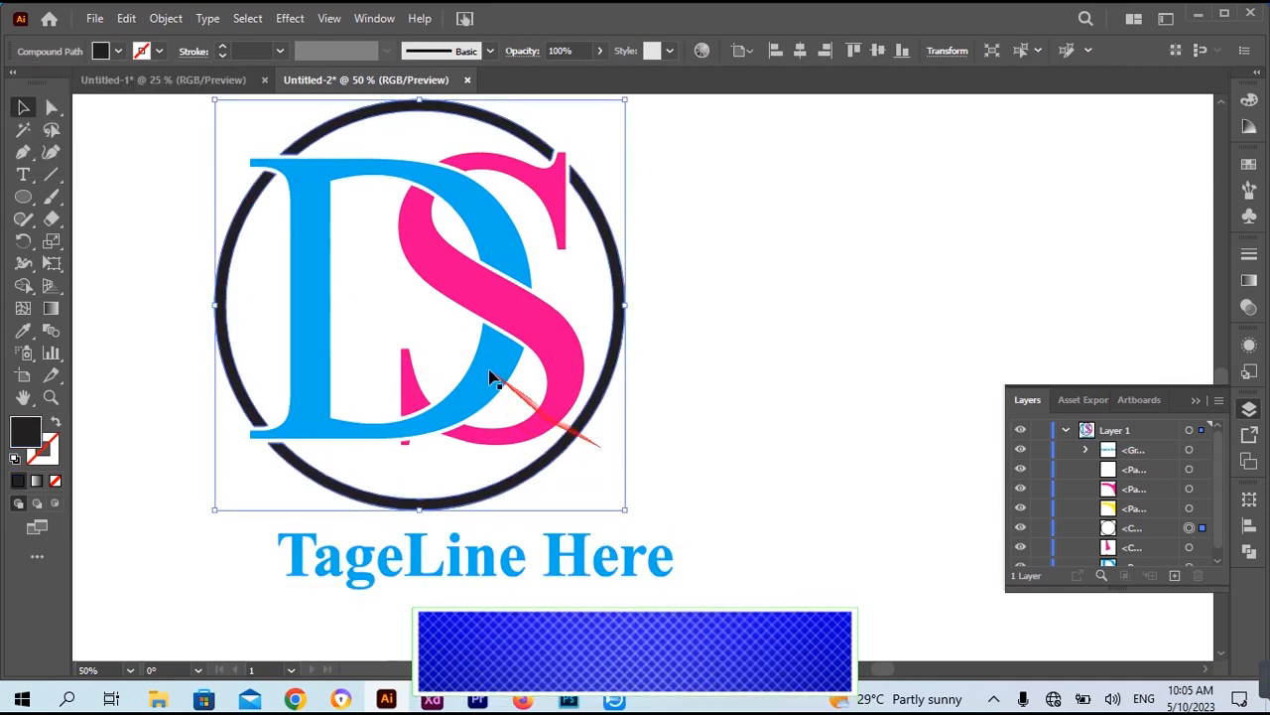
pyautogui.click(118, 51)
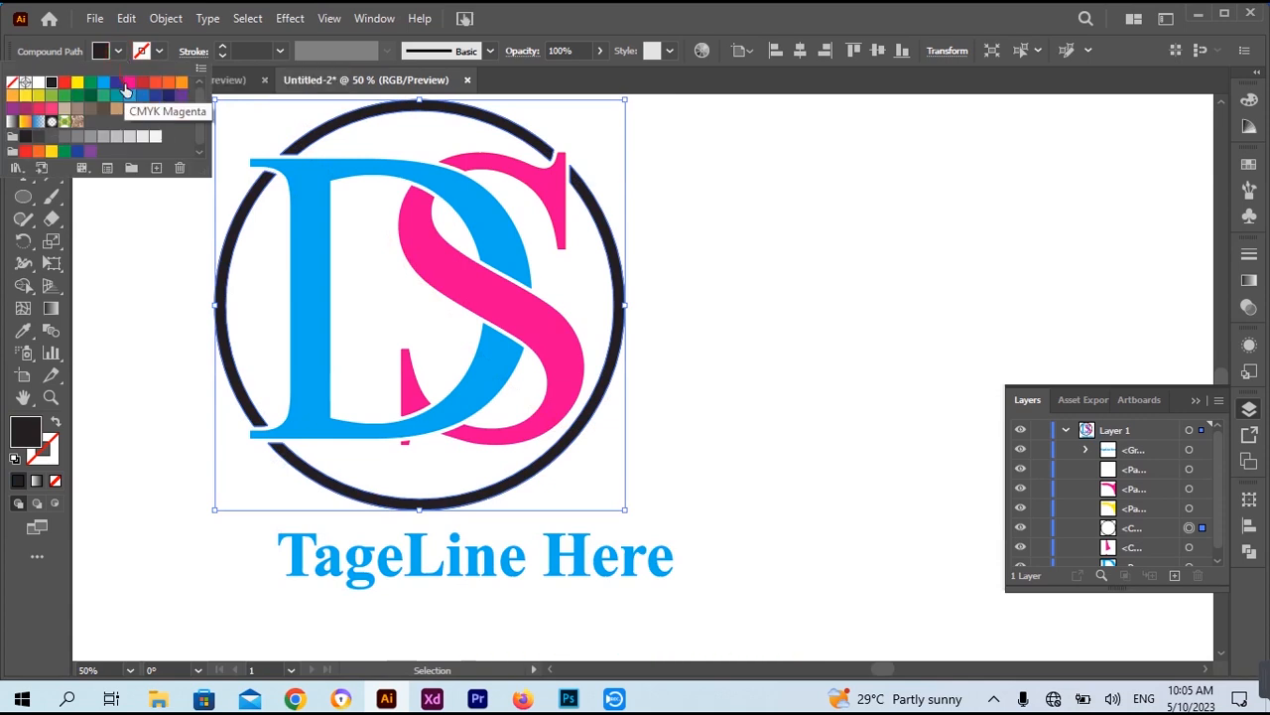
pyautogui.click(127, 87)
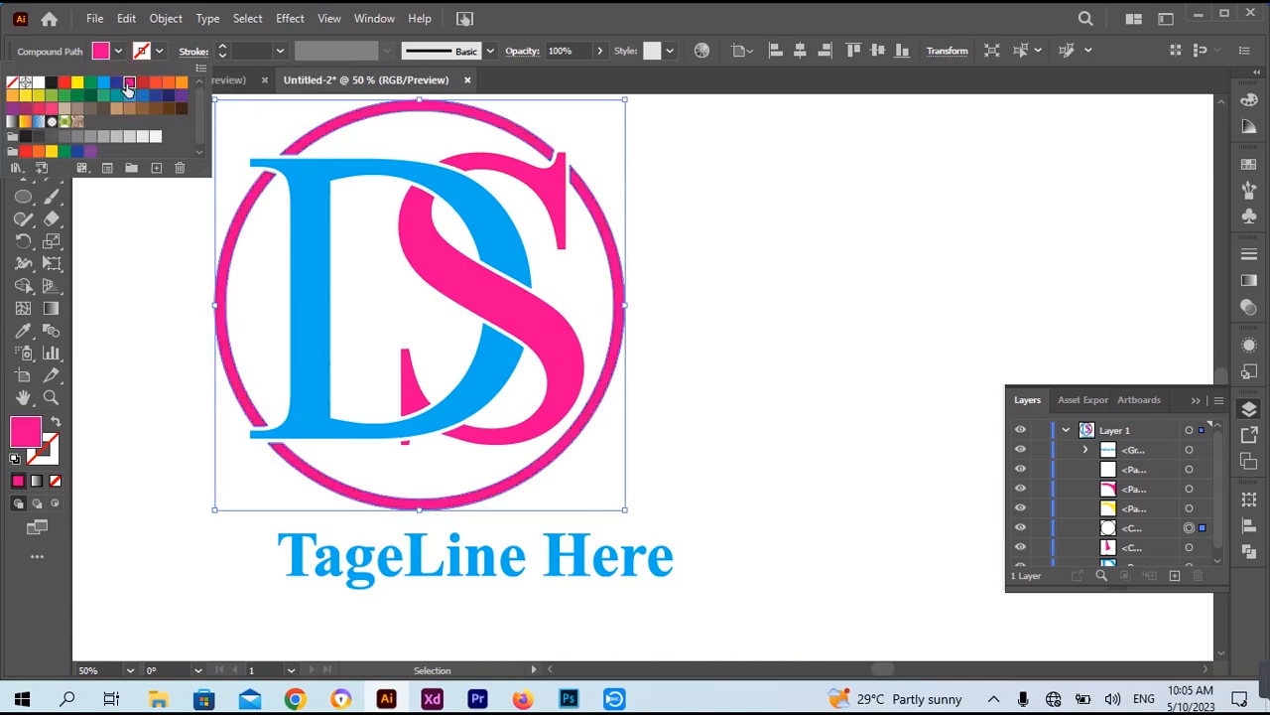
pyautogui.click(707, 288)
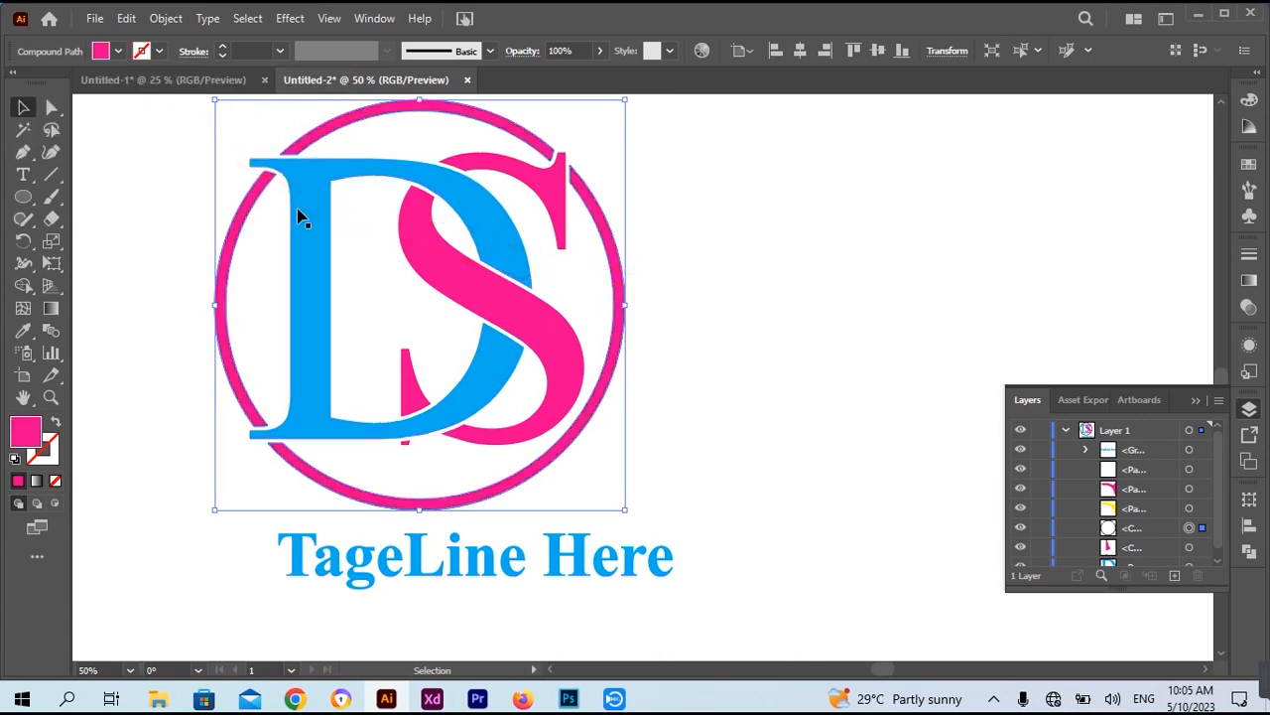
# - Select the DS letters together with the ring and group them
pyautogui.scroll(-1, 297, 216)
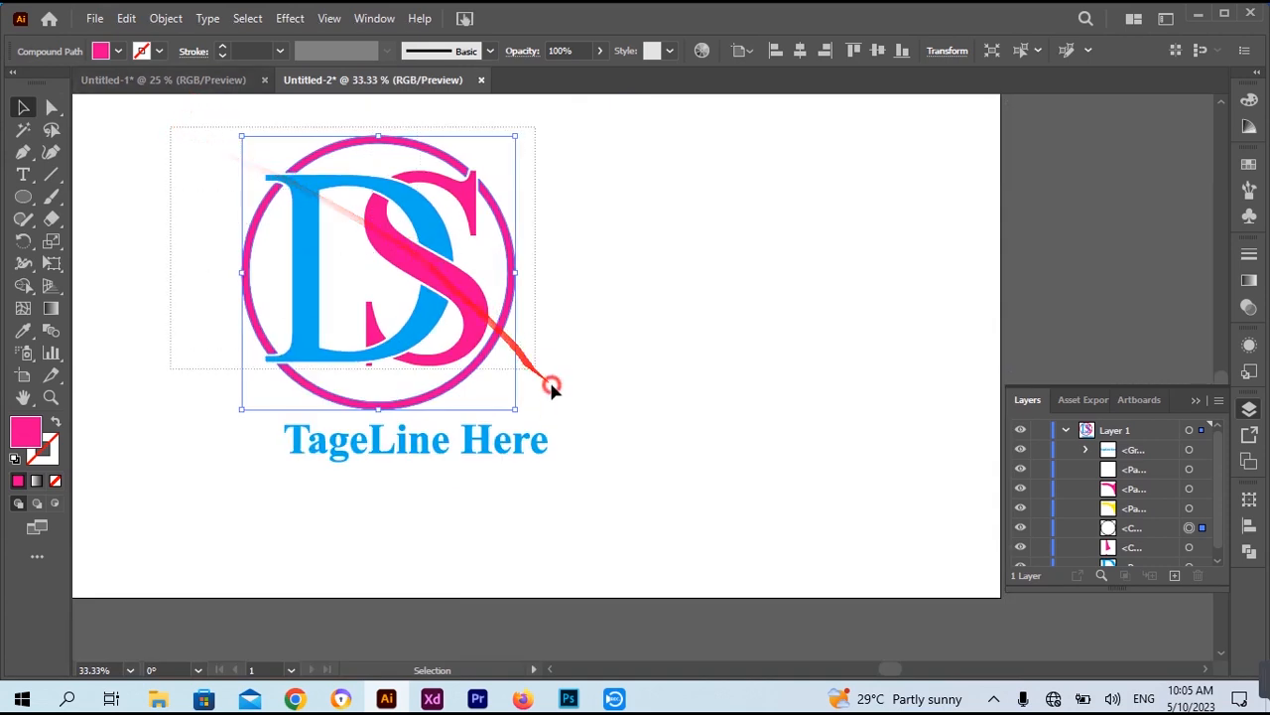
pyautogui.rightClick(448, 240)
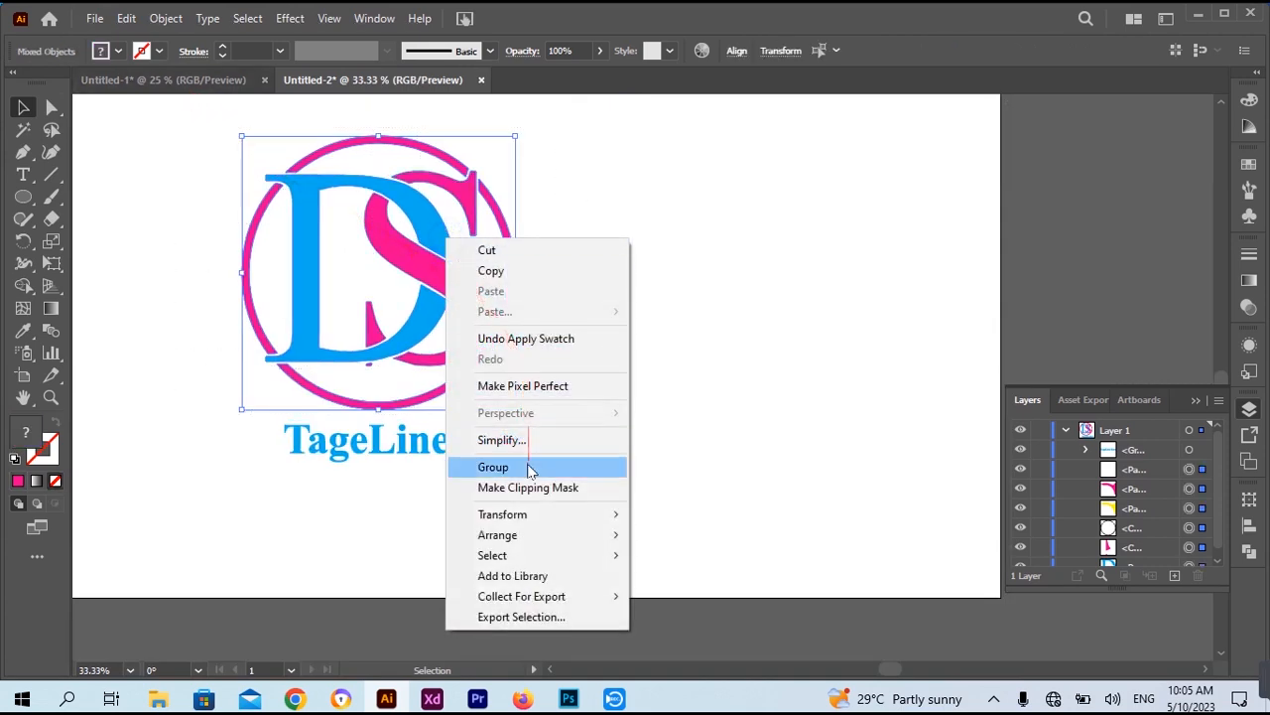
pyautogui.click(496, 462)
# - Align the monogram group and the tagline on their horizontal centers, and scale both up proportionally from the center
pyautogui.click(736, 52)
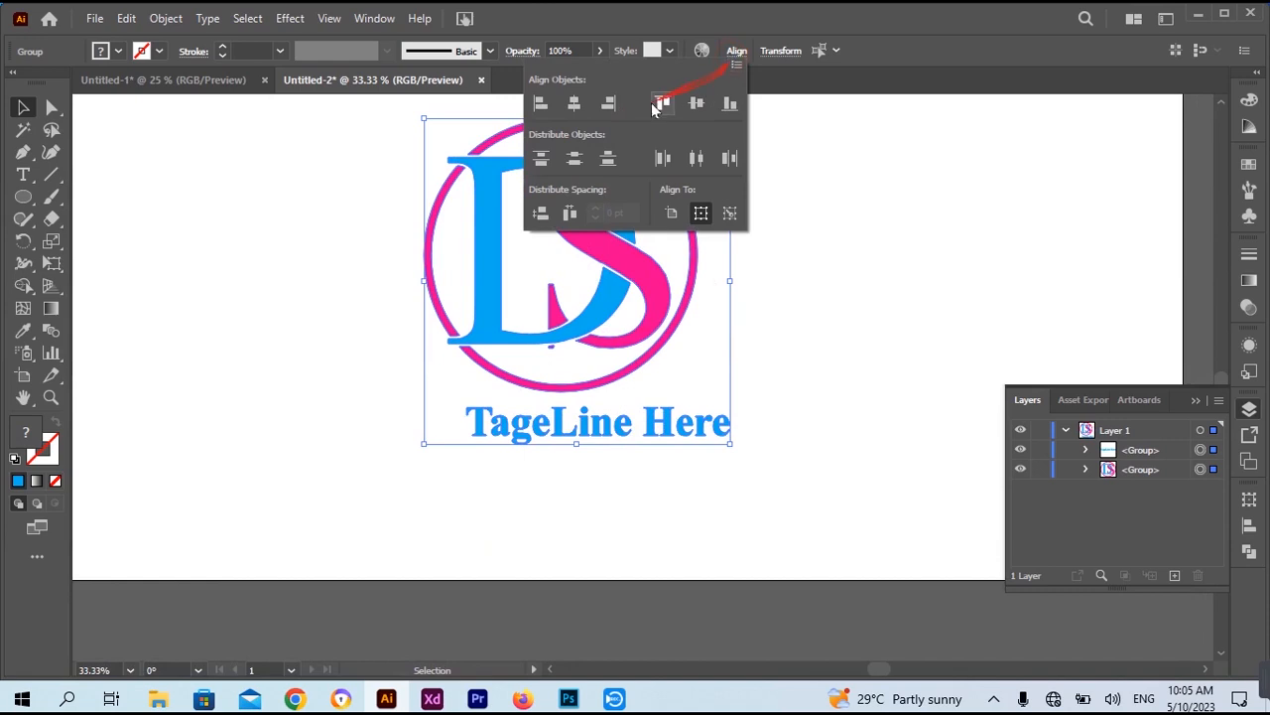
pyautogui.click(575, 105)
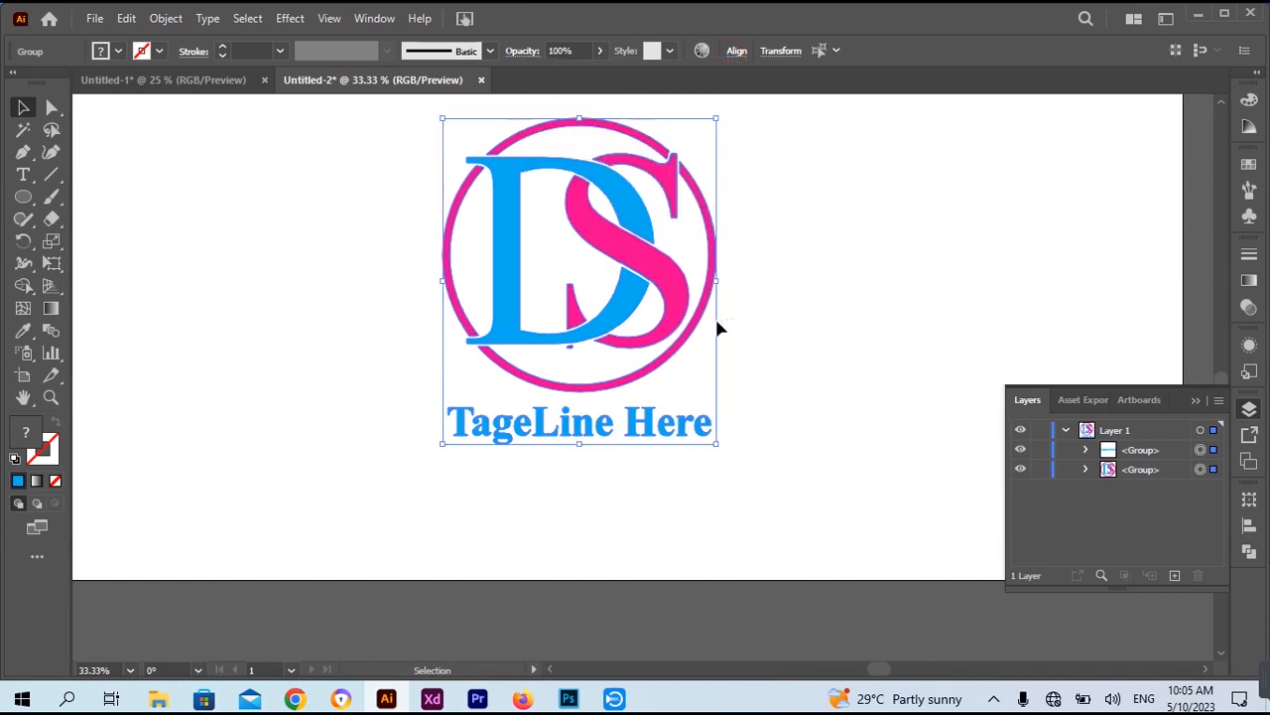
pyautogui.scroll(3, 738, 324)
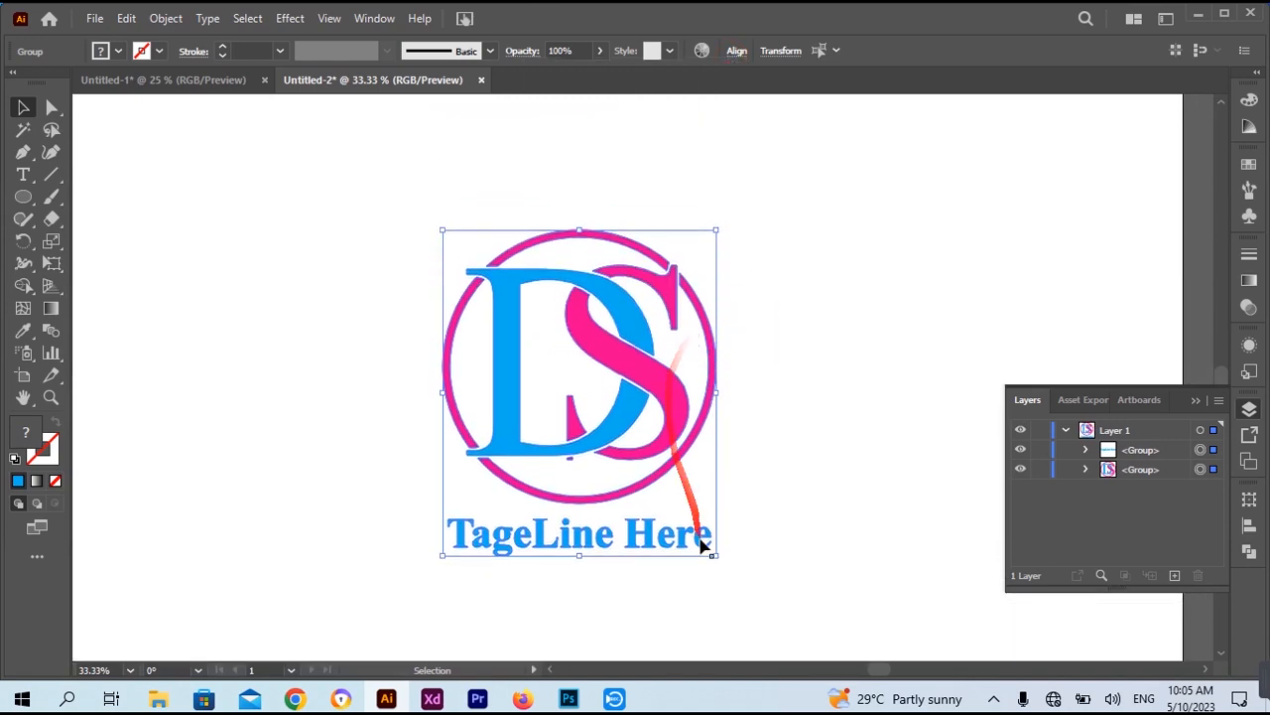
pyautogui.moveTo(718, 561); pyautogui.dragTo(750, 591)
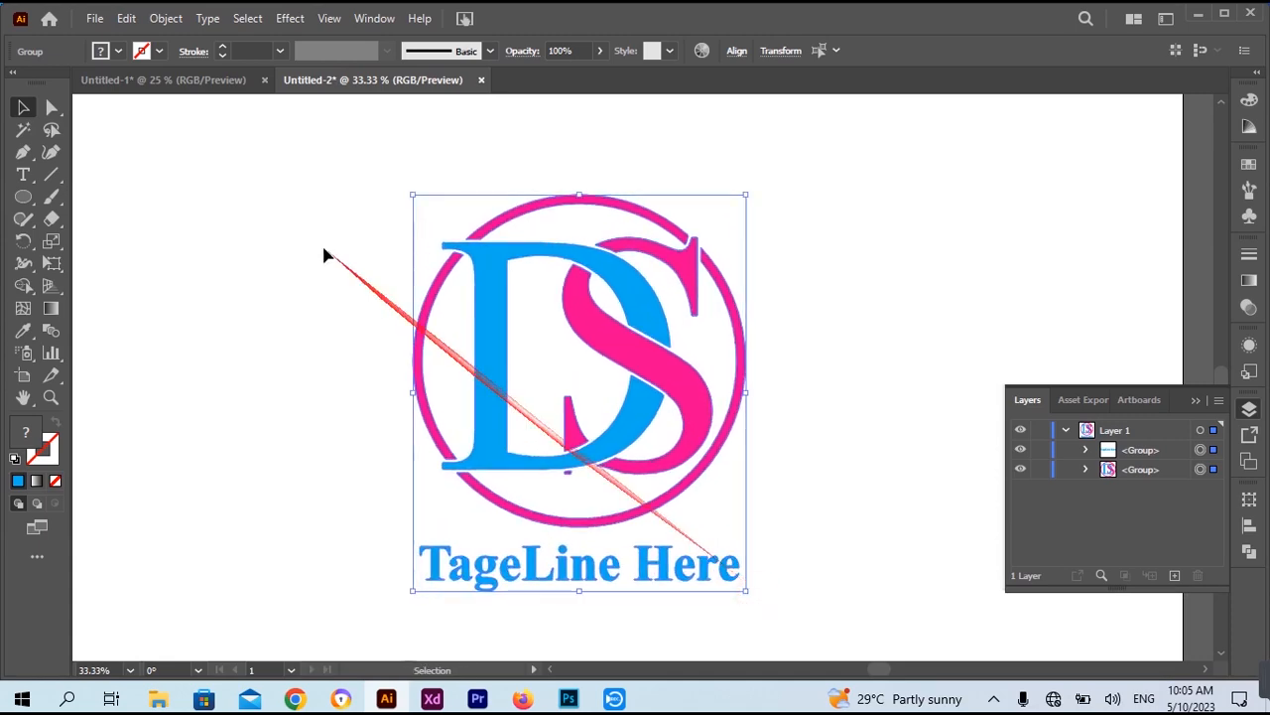
# - Export the artwork for web as a transparent 1920 × 1080 px PNG-24 named "DS lgo" on the Desktop
pyautogui.click(99, 21)
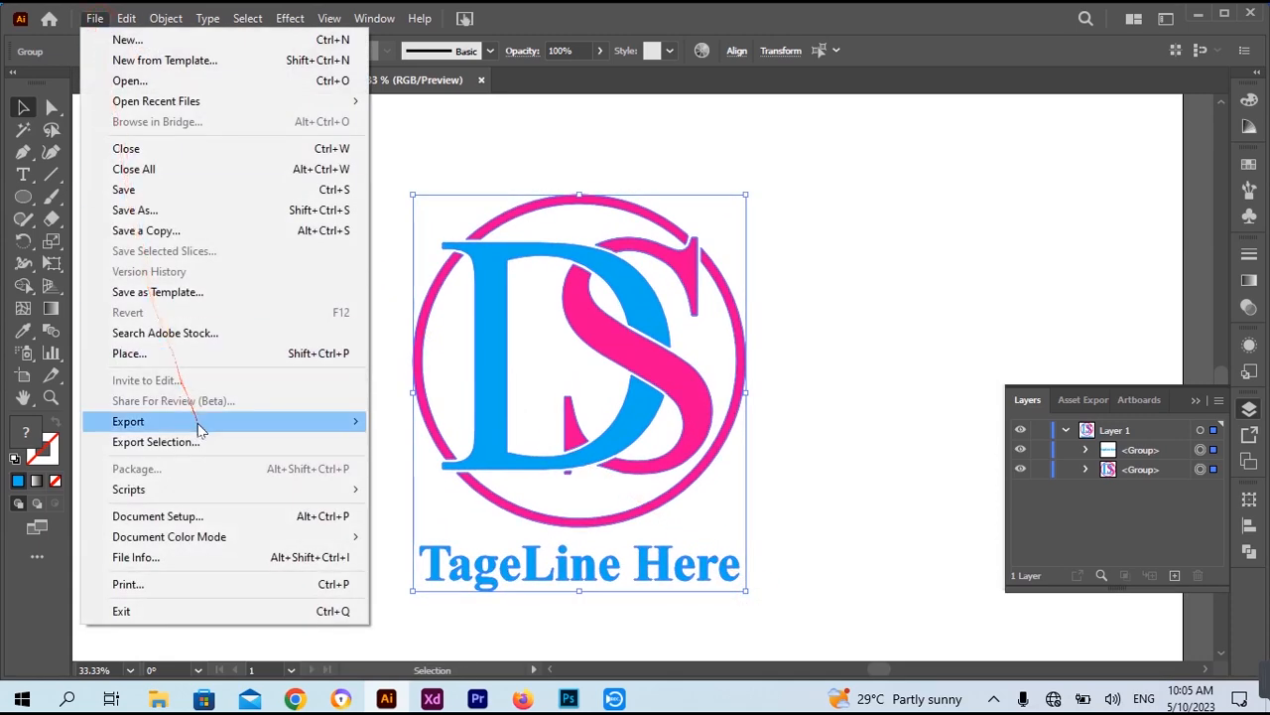
pyautogui.moveTo(204, 423)
pyautogui.click(455, 461)
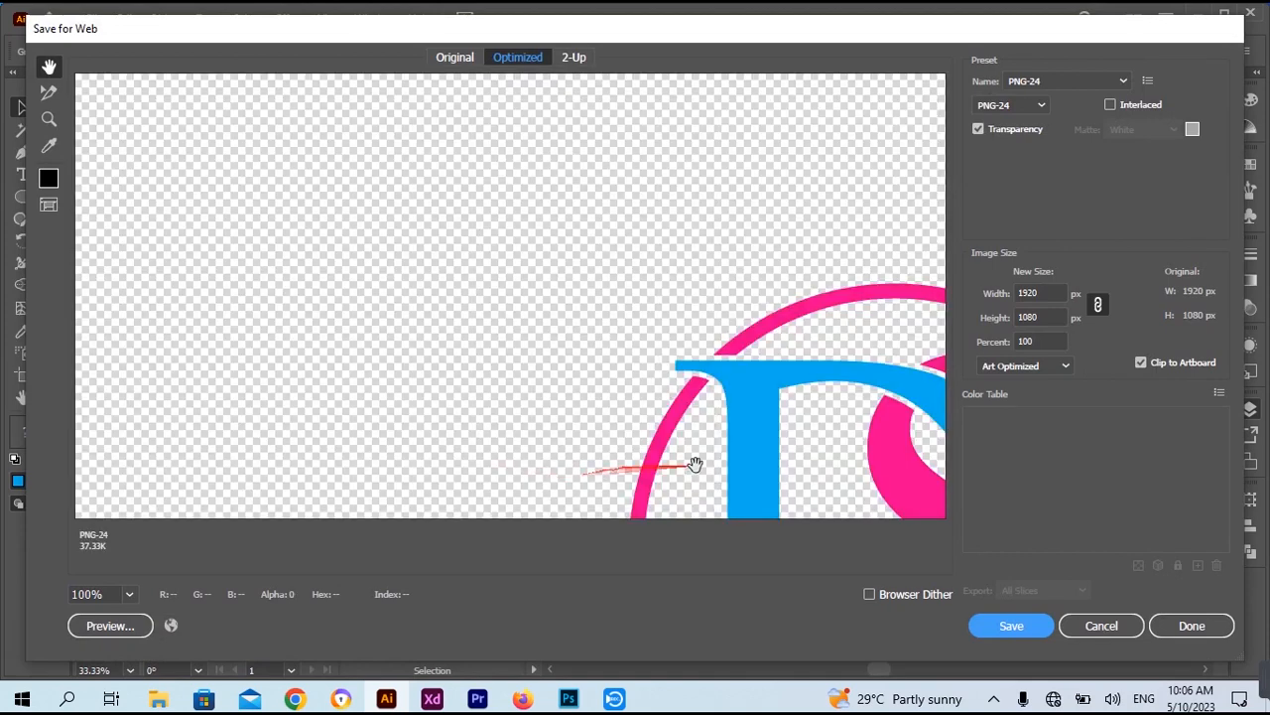
pyautogui.click(998, 625)
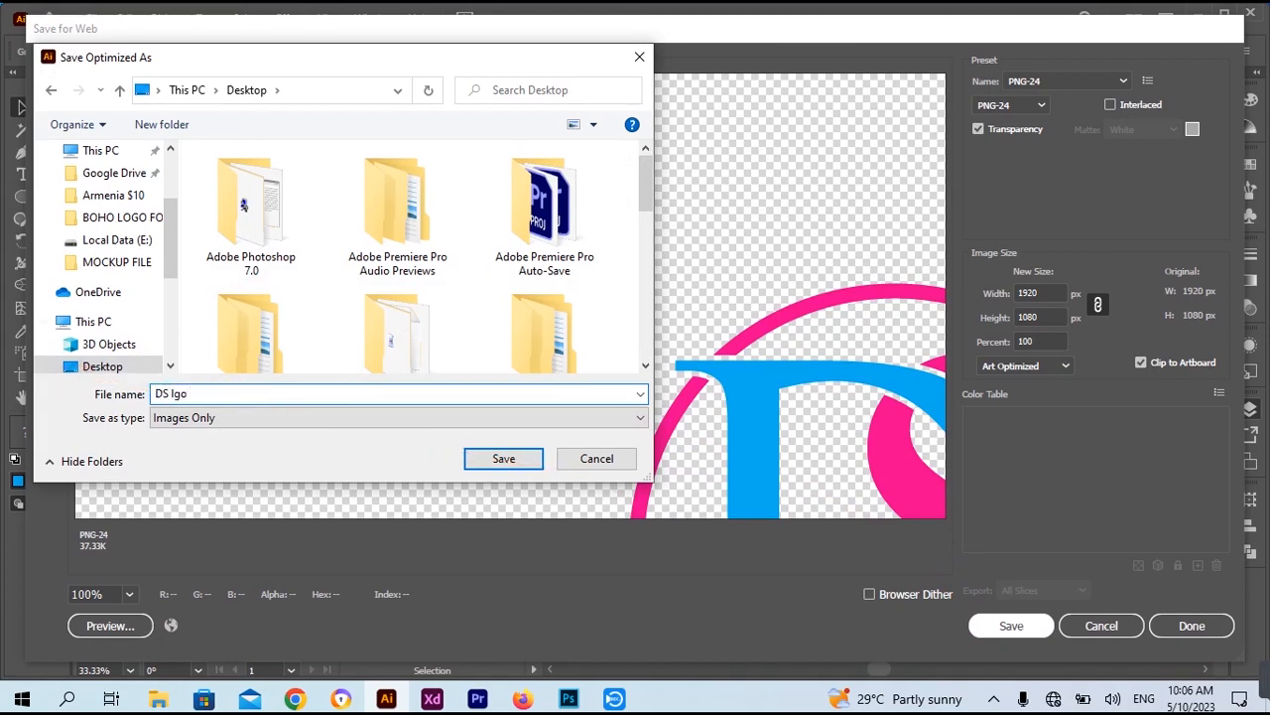
pyautogui.click(502, 459)
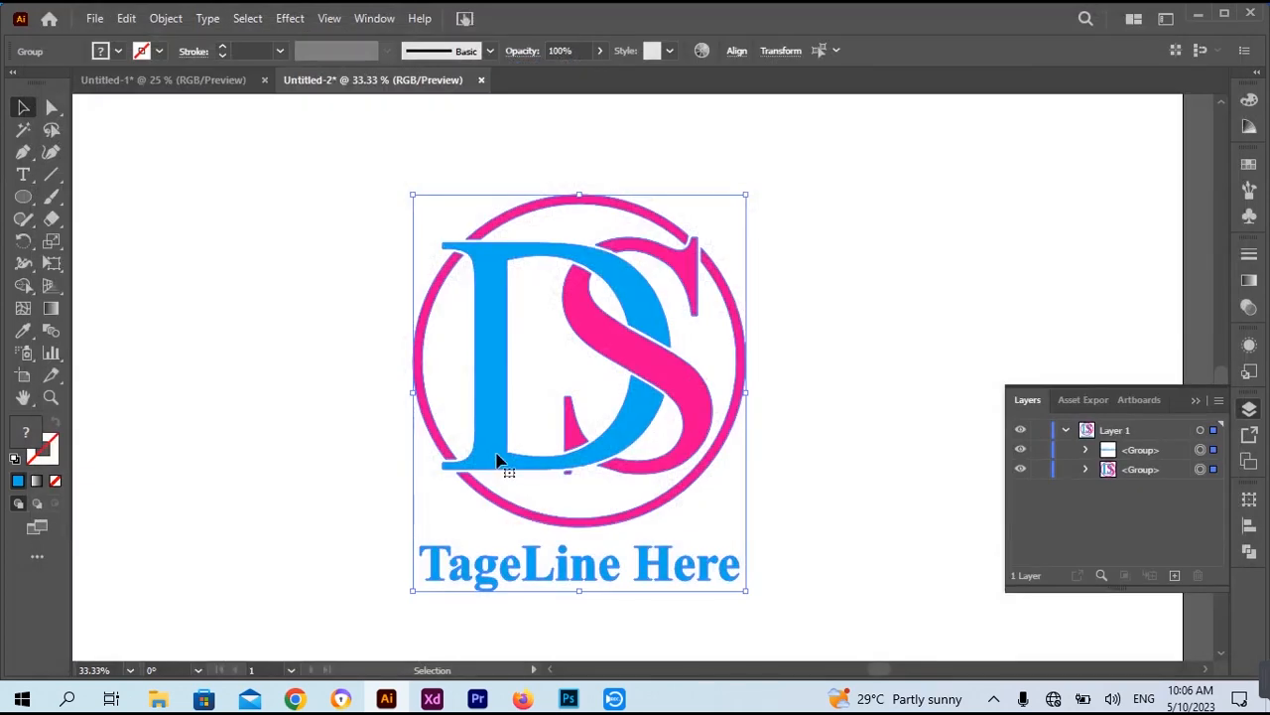
# - Switch to Photoshop and open the contents of the "Your Logo" smart object in the glass window logo mockup
pyautogui.click(580, 701)
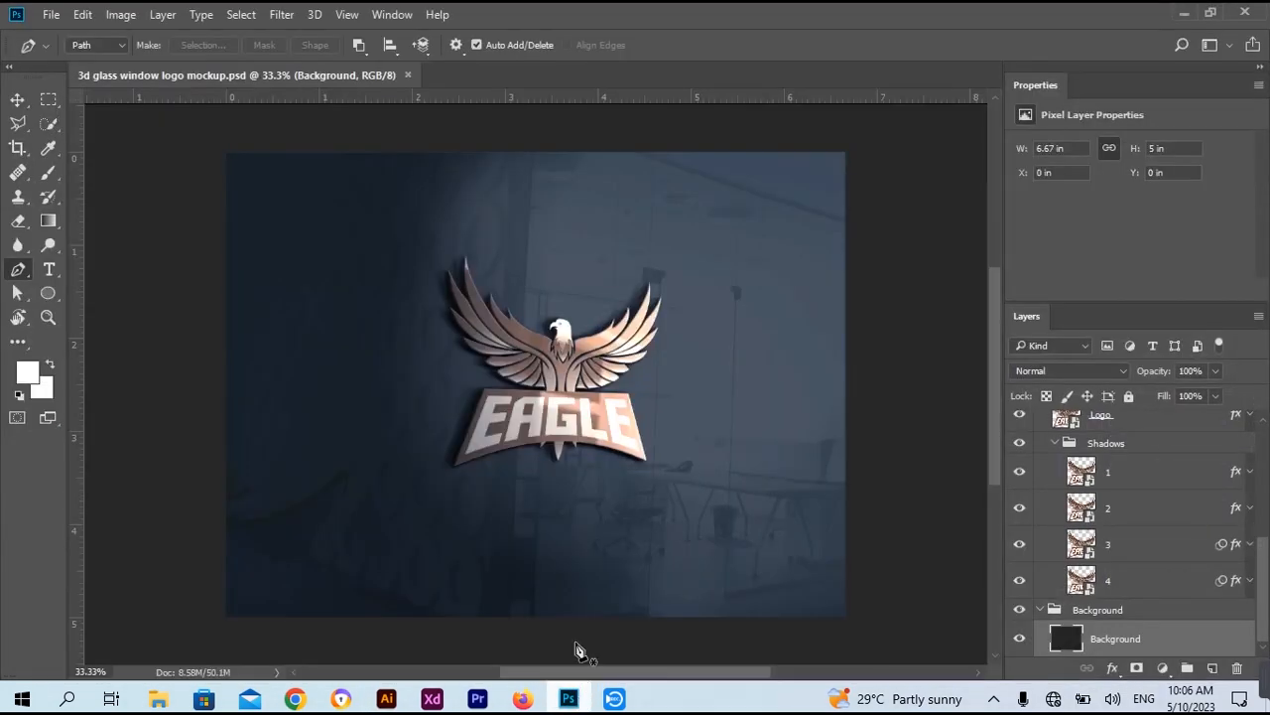
pyautogui.moveTo(1263, 568); pyautogui.dragTo(1265, 390)
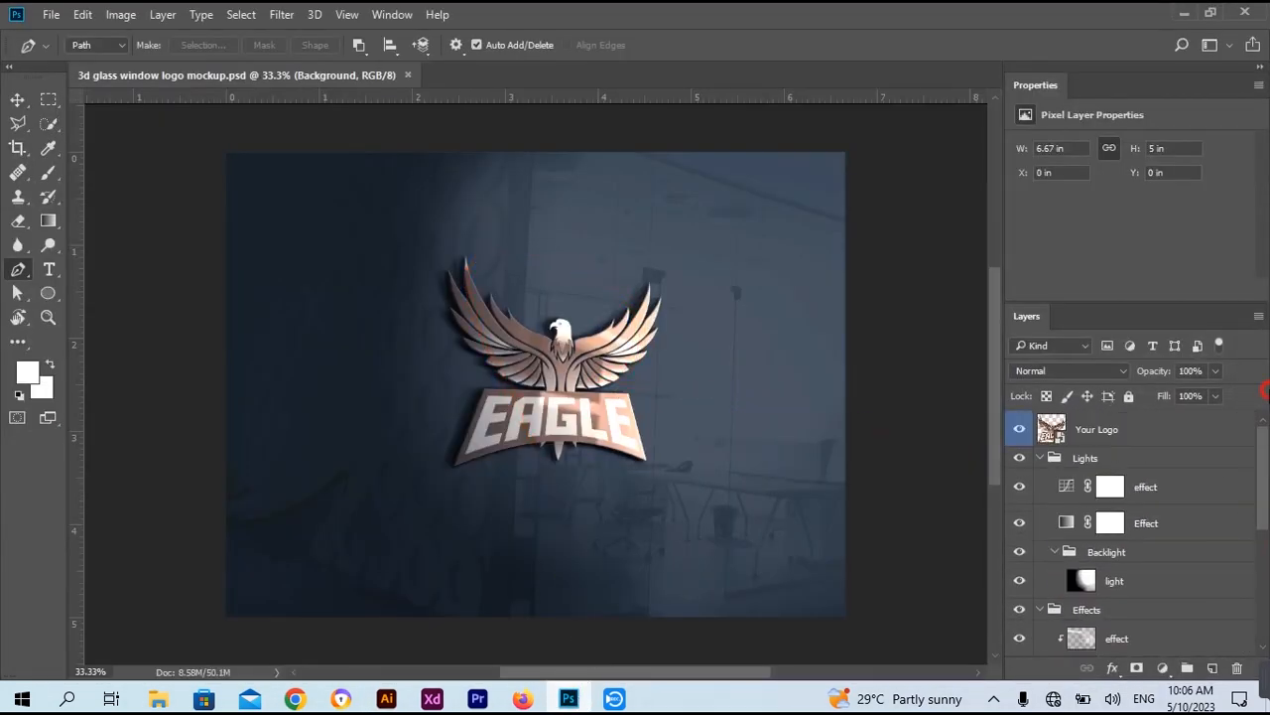
pyautogui.click(1053, 426)
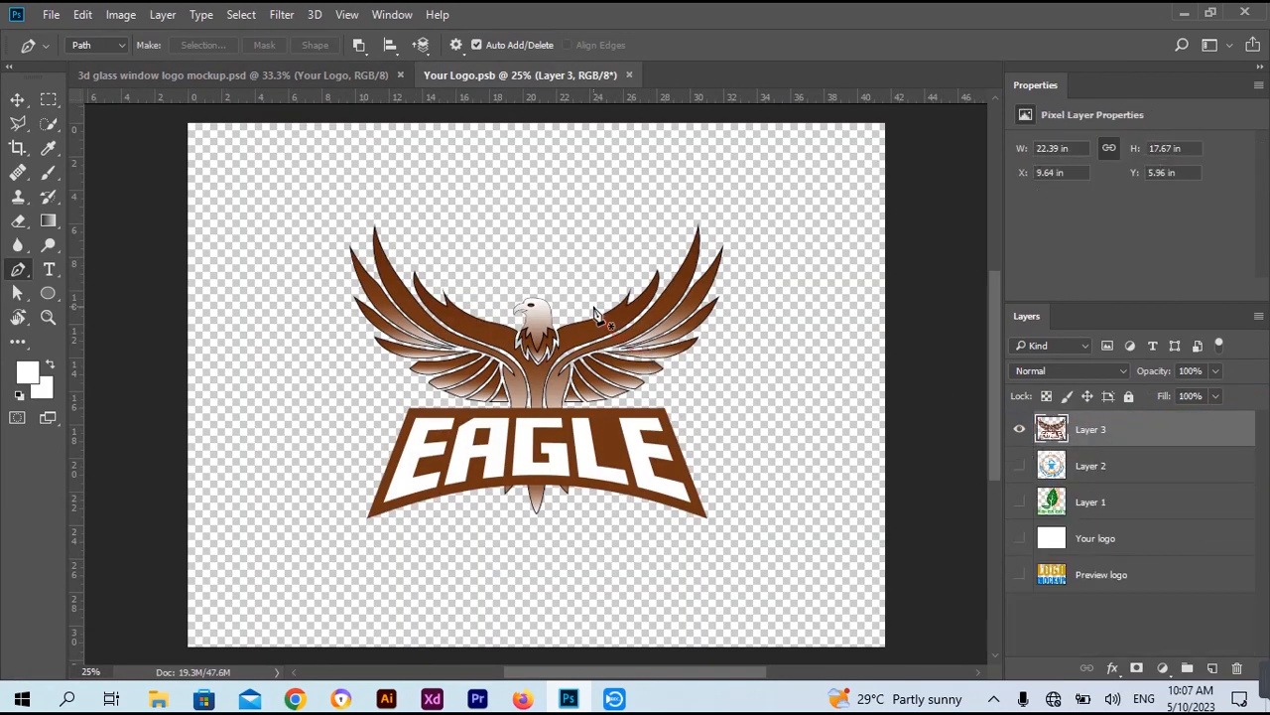
# - Place the DS-logo PNG from the Desktop into Your Logo.psb, scaled proportionally to about 176% and centered over the eagle artwork
pyautogui.click(1185, 13)
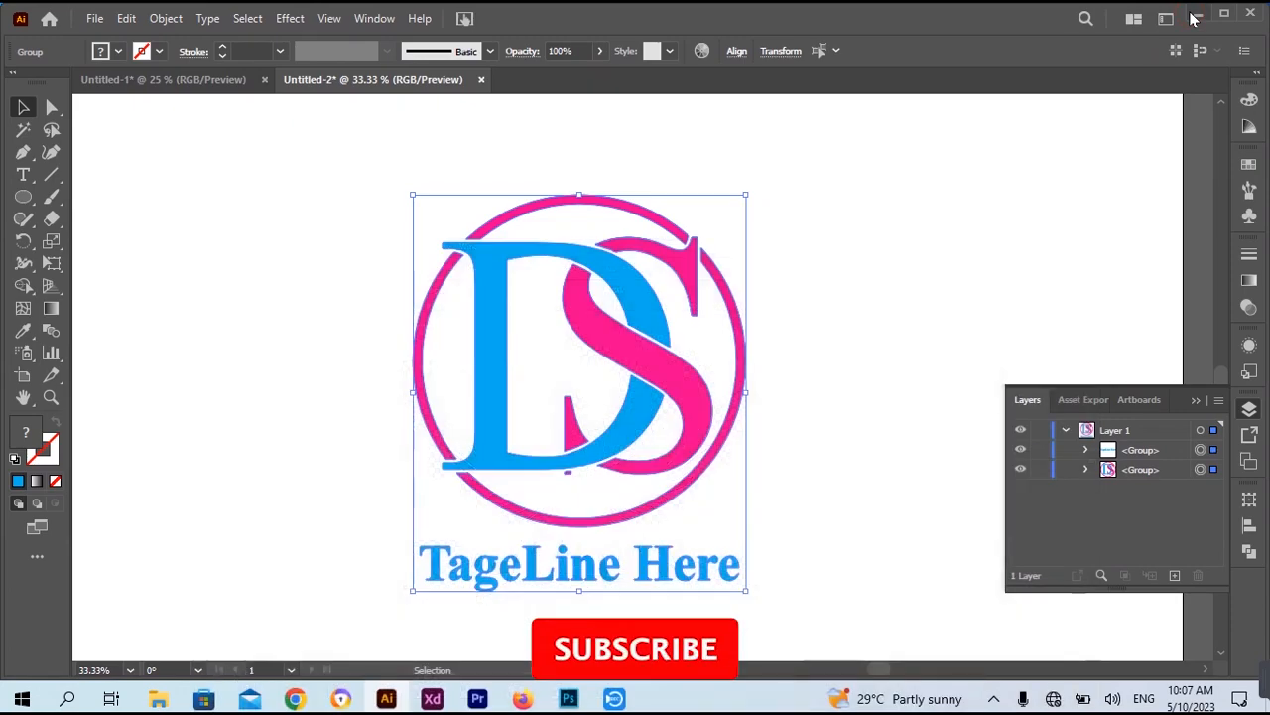
pyautogui.click(1194, 16)
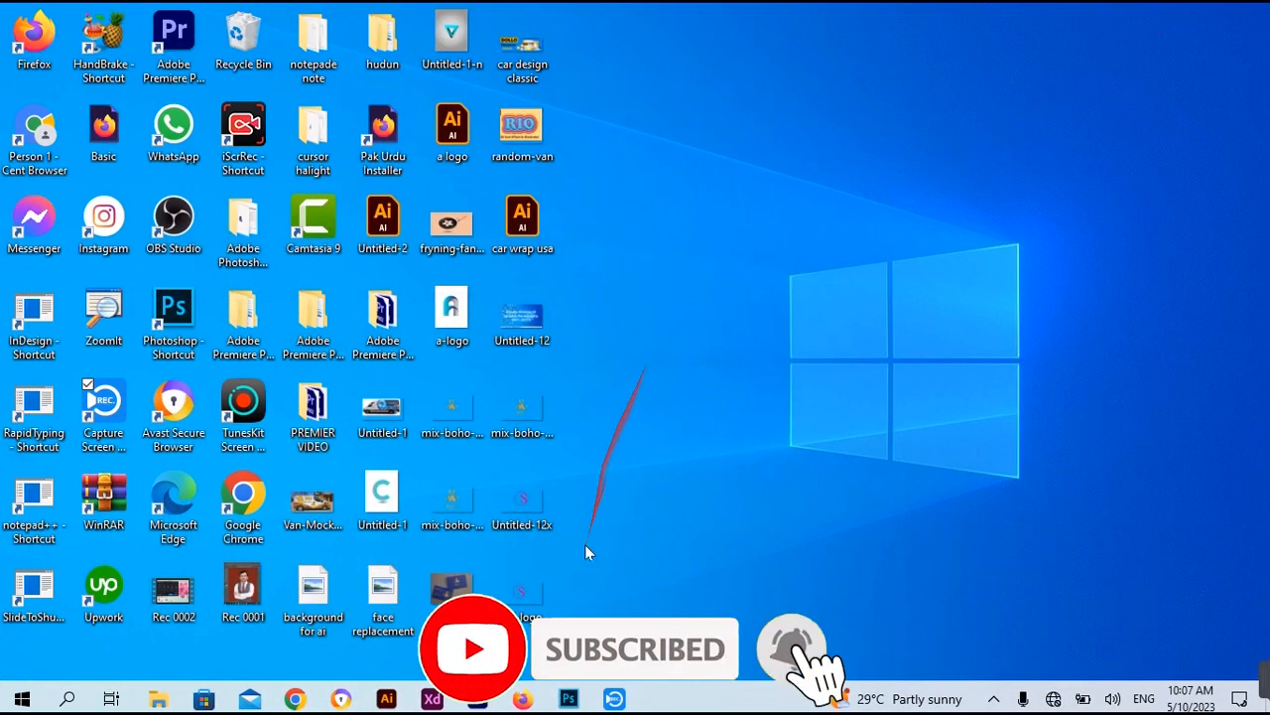
pyautogui.click(569, 699)
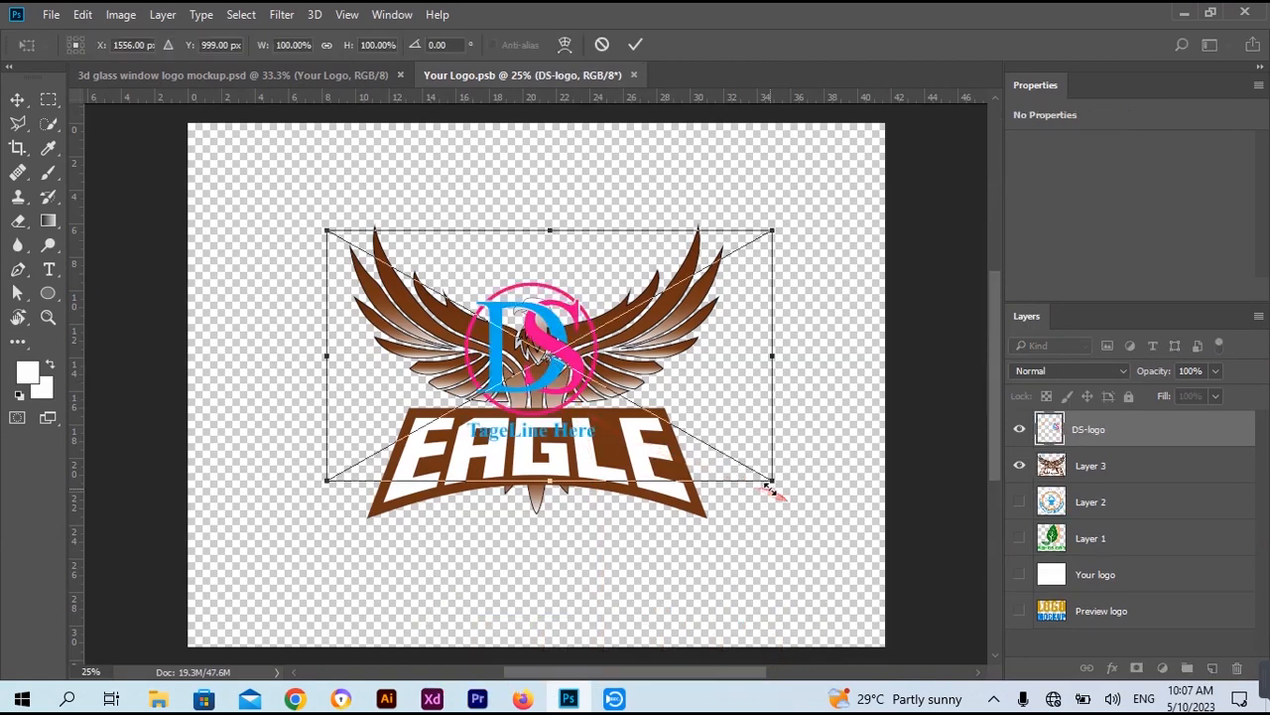
pyautogui.moveTo(775, 482); pyautogui.dragTo(939, 578)
pyautogui.moveTo(592, 403); pyautogui.dragTo(611, 419)
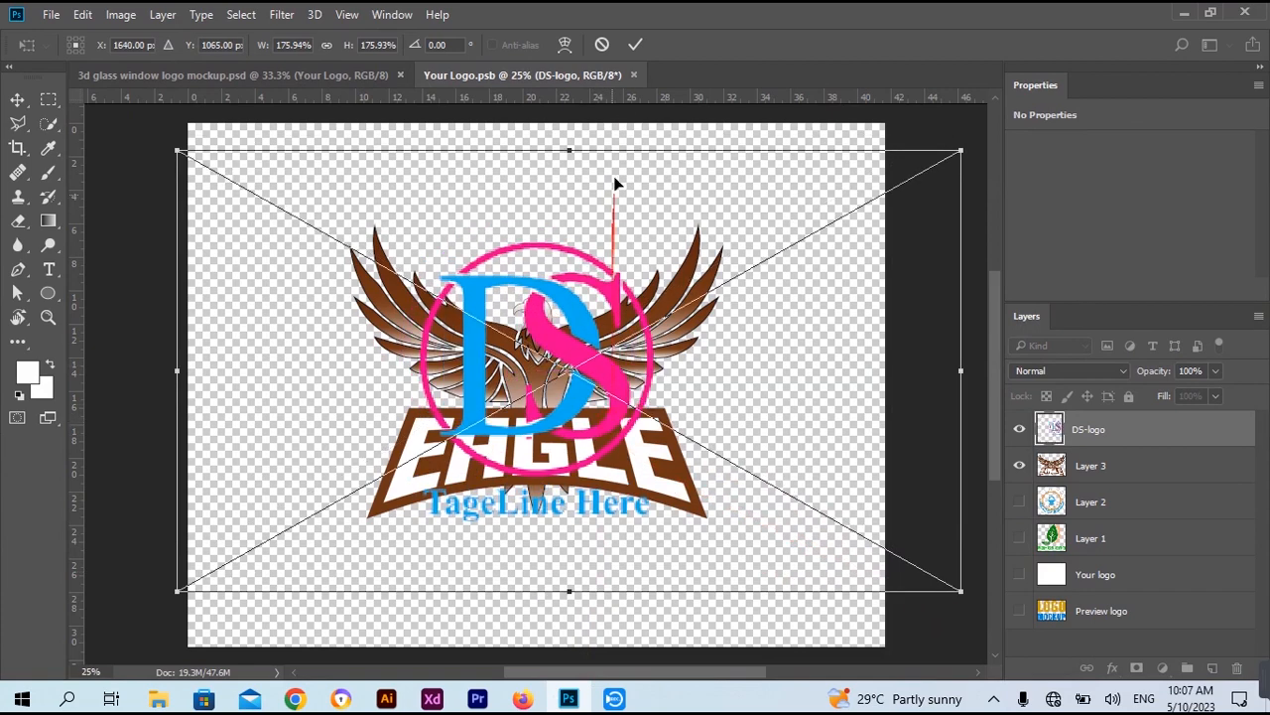
pyautogui.press('Return')
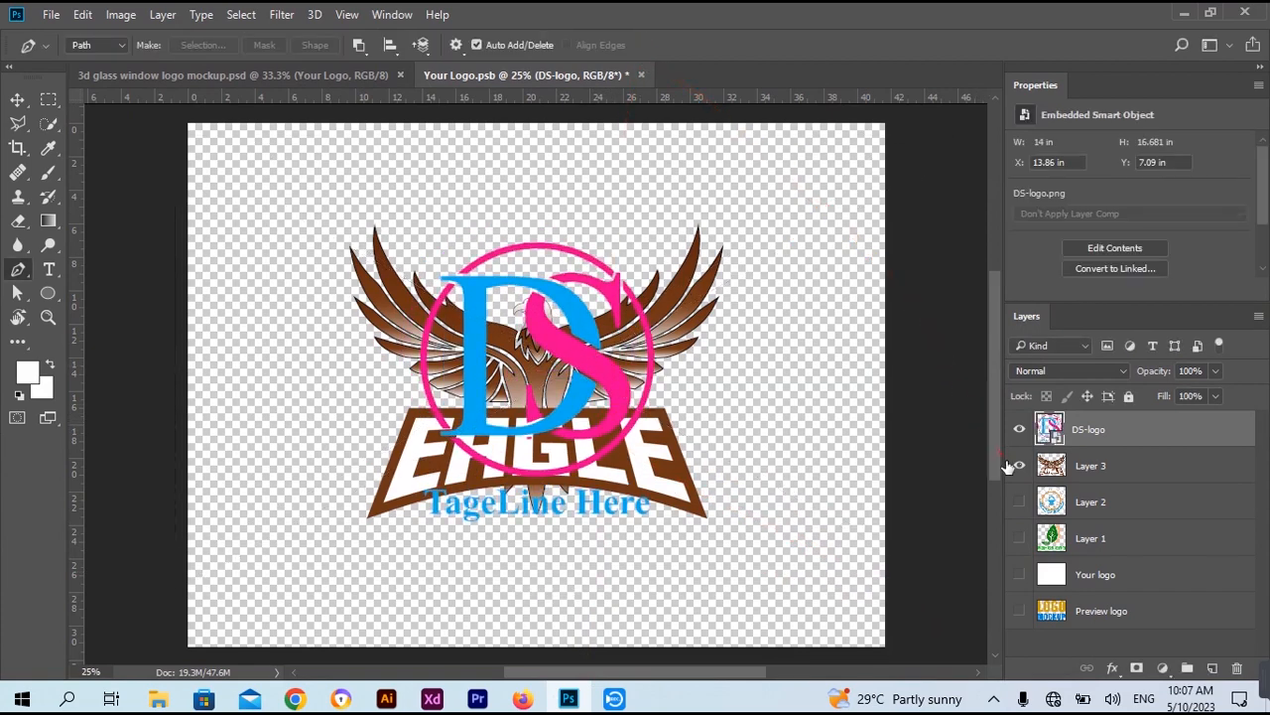
# - Hide the eagle artwork on Layer 3, and close Your Logo.psb with its changes saved to update the mockup
pyautogui.click(1019, 466)
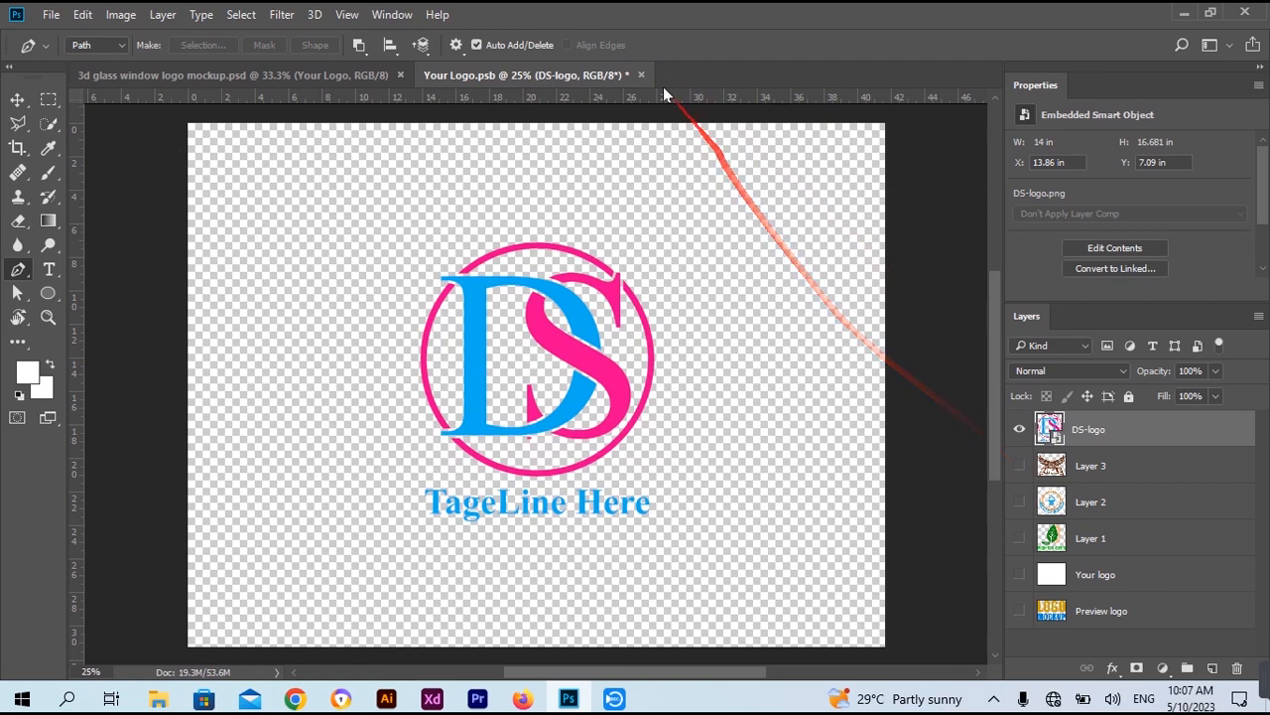
pyautogui.click(640, 74)
pyautogui.click(560, 279)
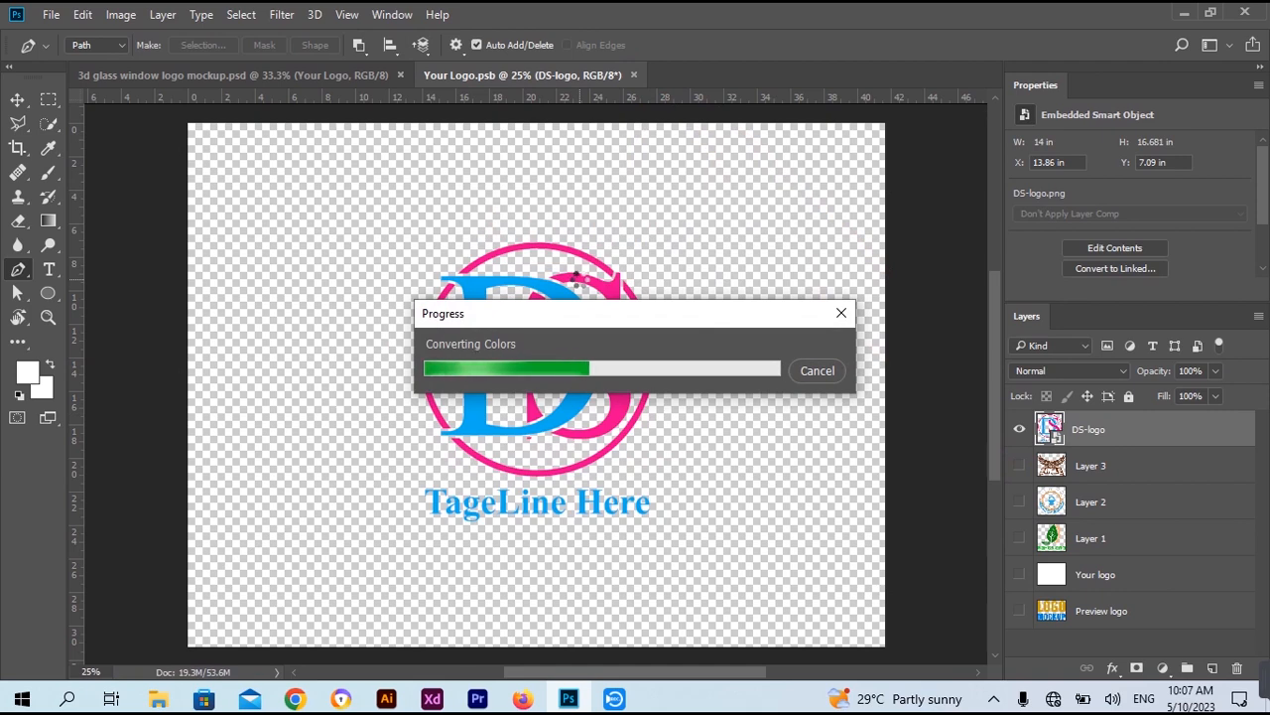
pyautogui.hotkey('ctrl', 'w')
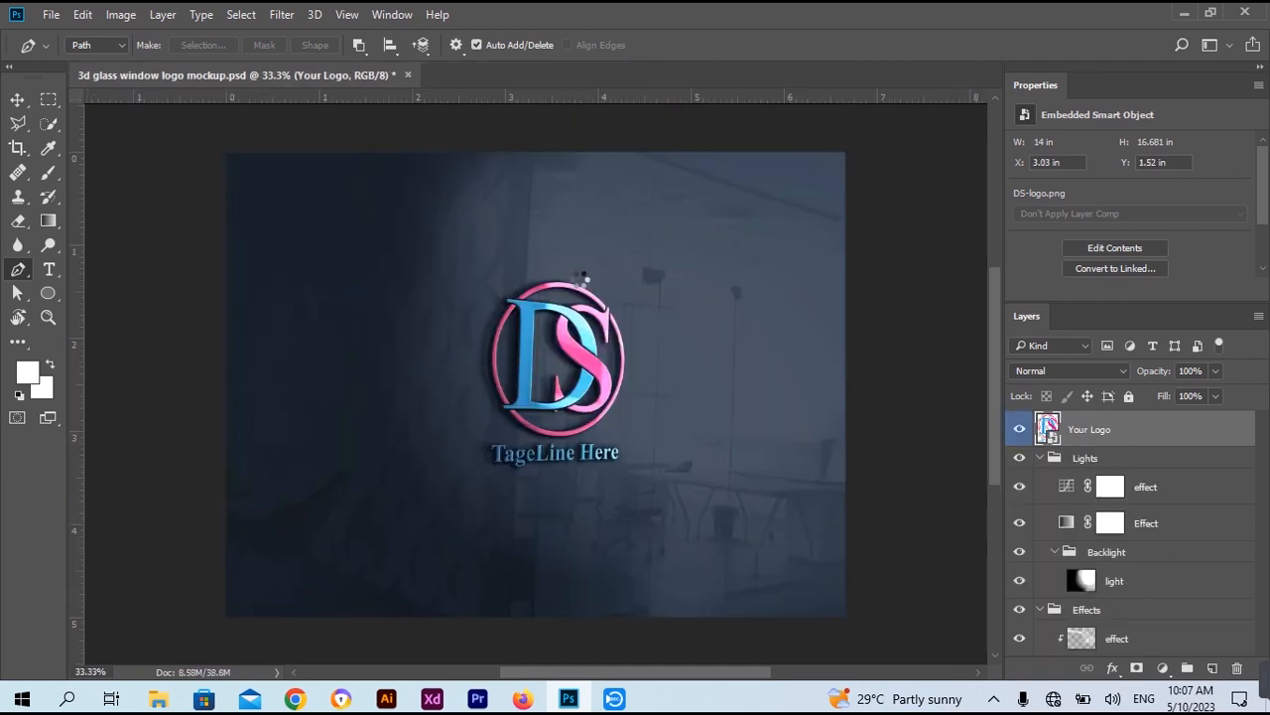
pyautogui.scroll(4, 541, 355)
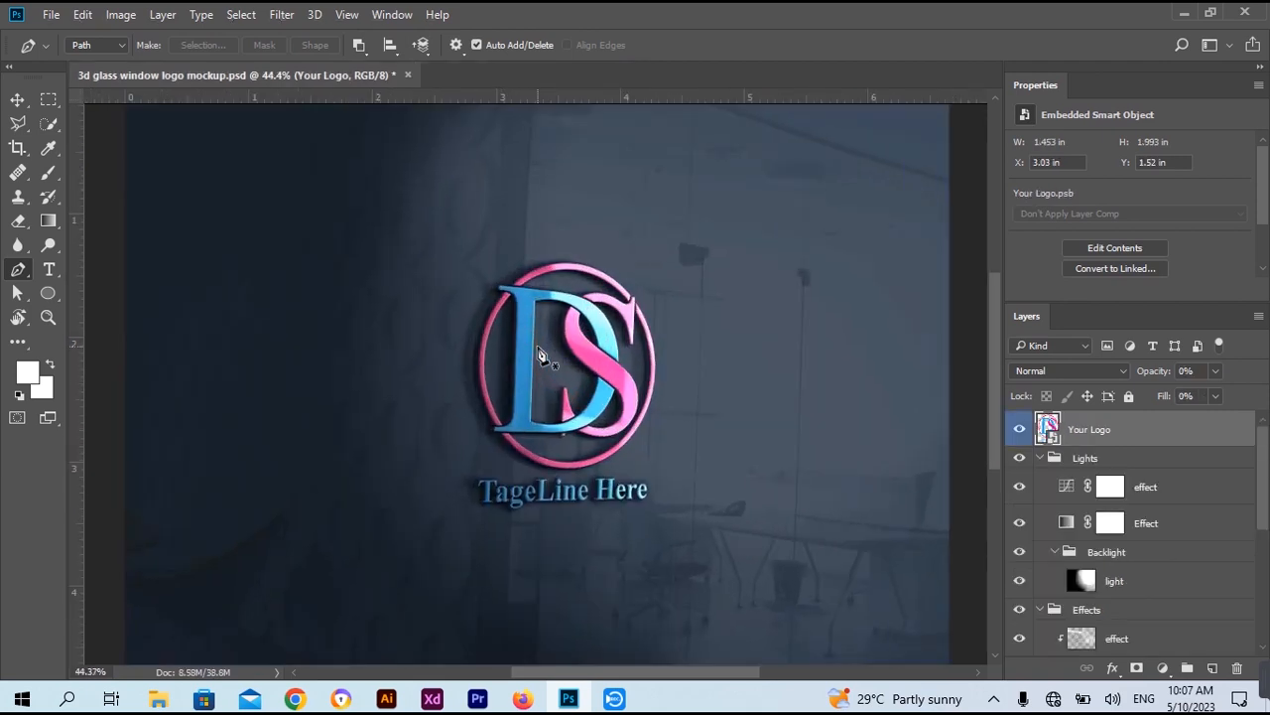